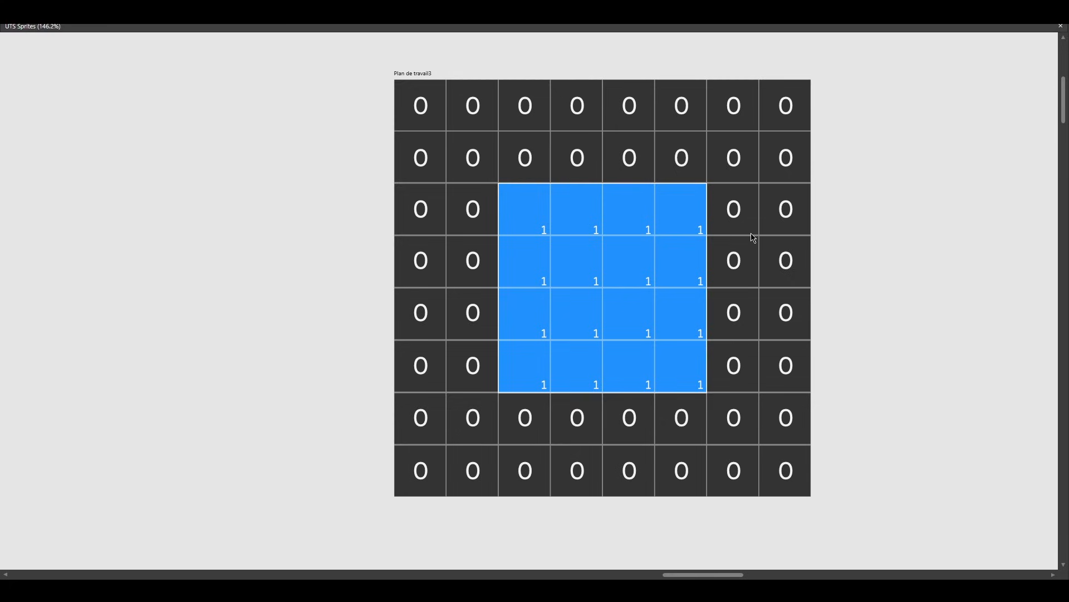
Examine the 8 by 8 grid diagrams of 0 and 1 values for the blue and red squares across the artboards
{"action": "middle_click_drag", "start_coordinate": [824, 284], "coordinate": [591, 274]}
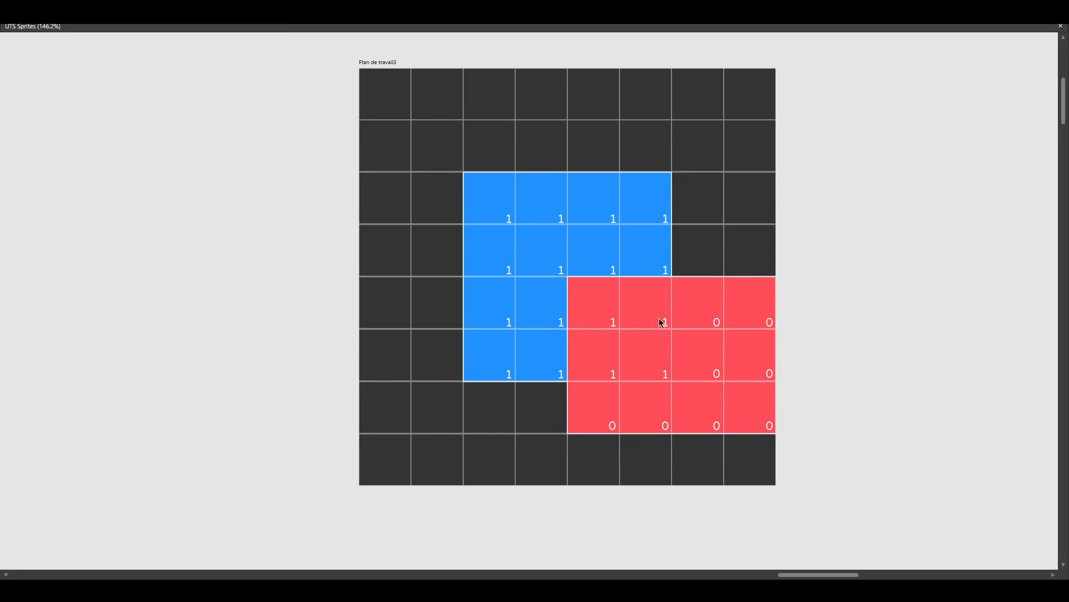
{"action": "scroll", "coordinate": [818, 282], "scroll_direction": "right", "scroll_amount": 5}
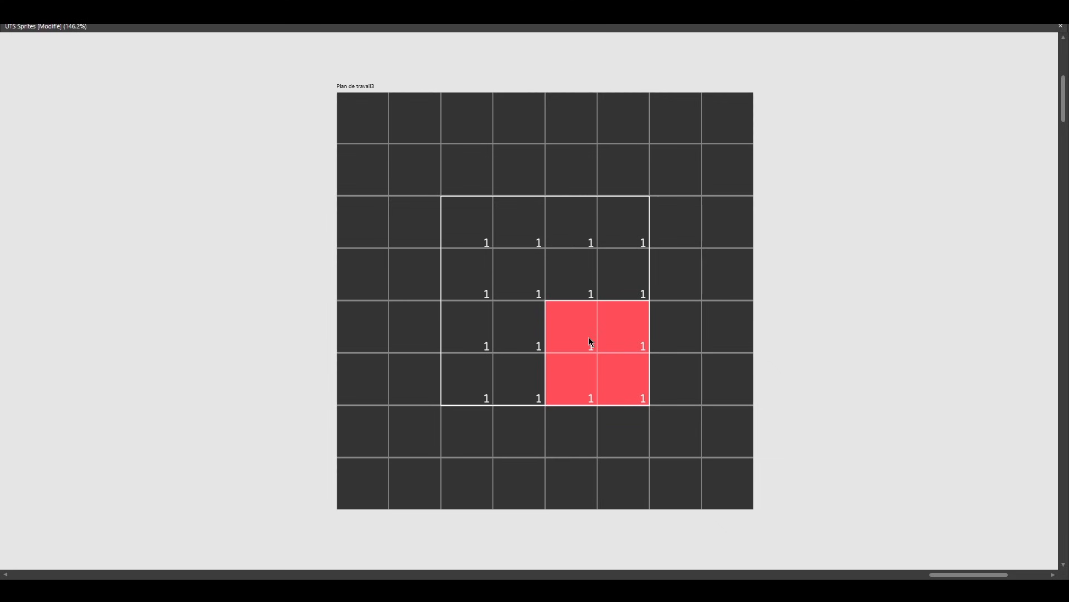
{"action": "left_click", "coordinate": [583, 313]}
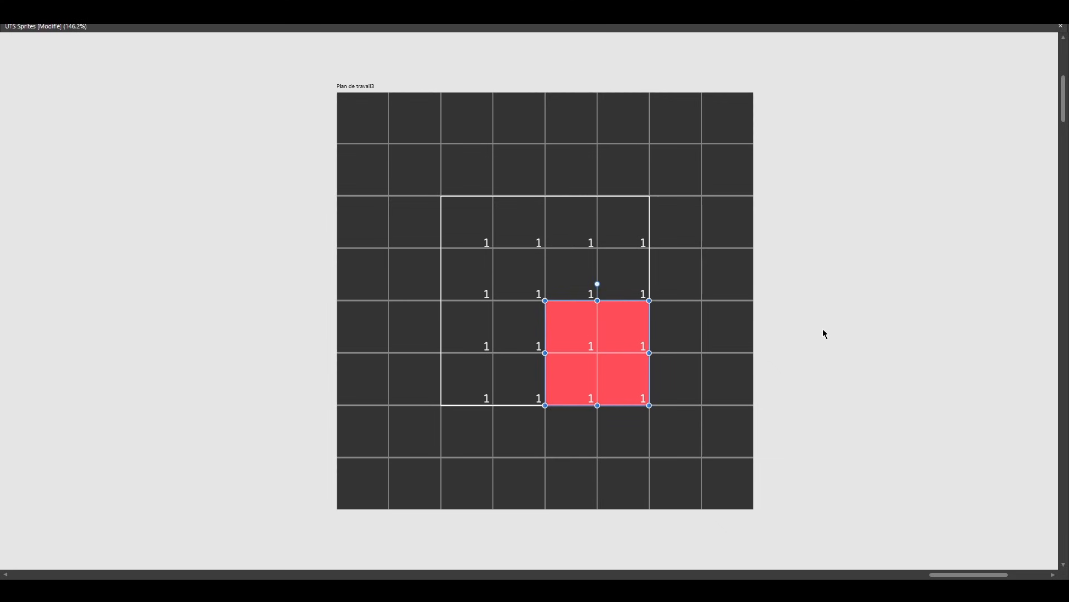
{"action": "left_click", "coordinate": [844, 326]}
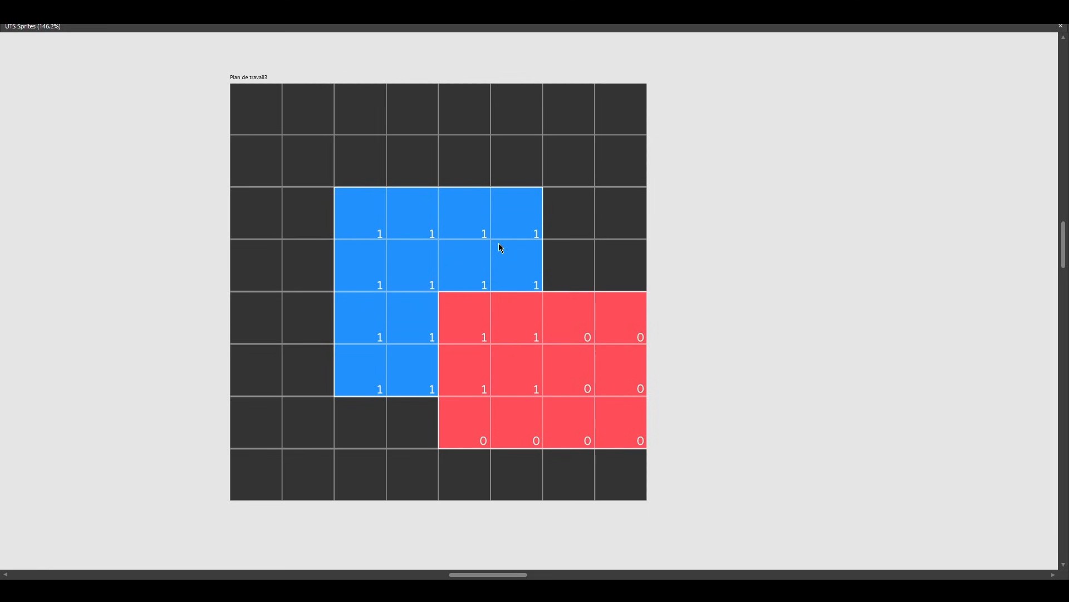
{"action": "scroll", "coordinate": [761, 275], "scroll_direction": "right", "scroll_amount": 15}
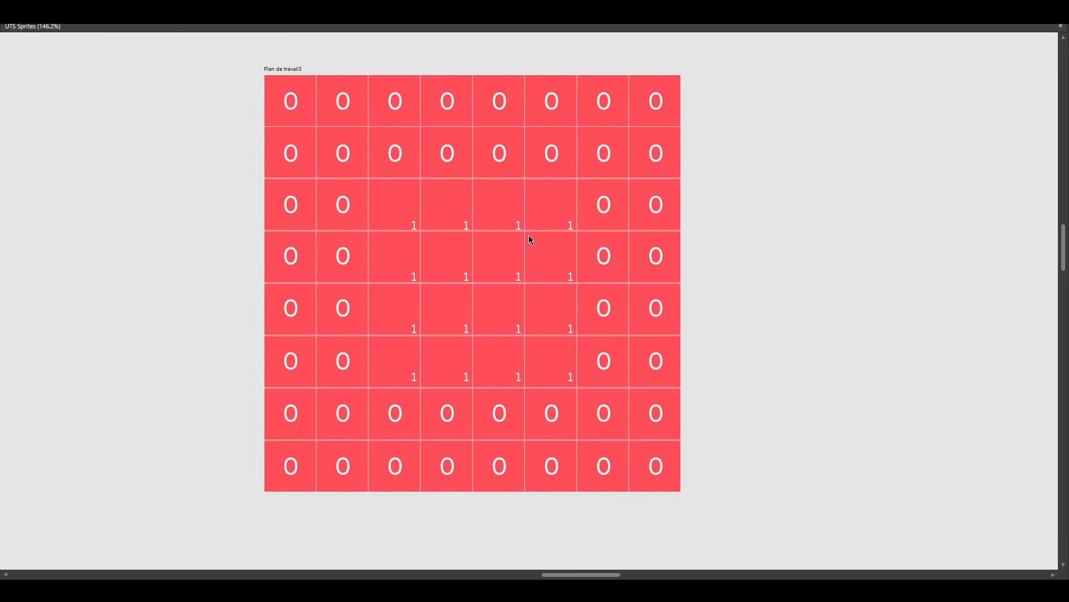
{"action": "scroll", "coordinate": [531, 239], "scroll_direction": "up", "scroll_amount": 1}
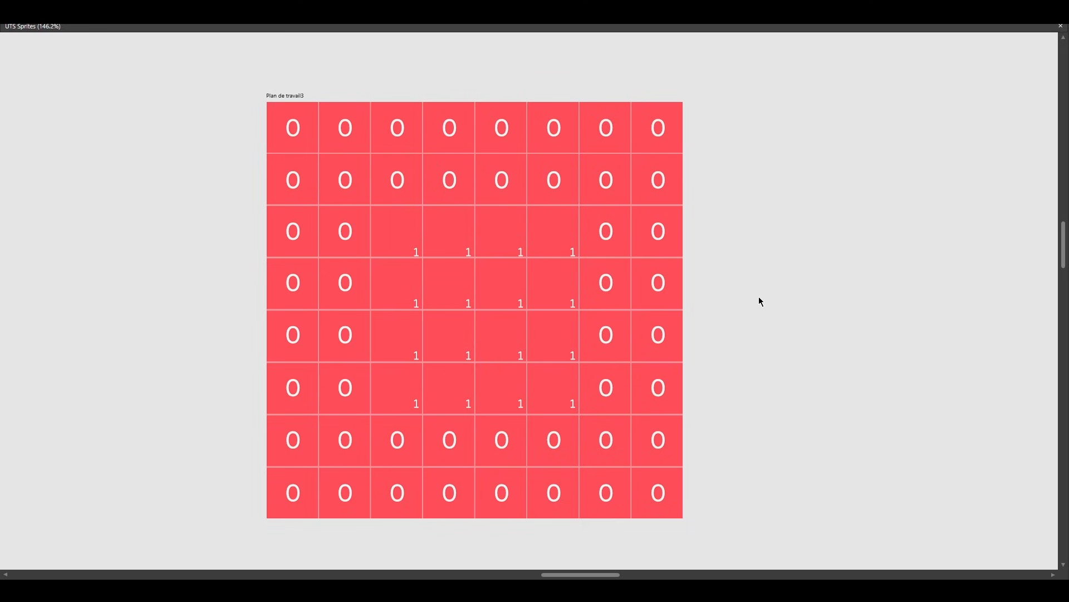
{"action": "scroll", "coordinate": [761, 301], "scroll_direction": "right", "scroll_amount": 15}
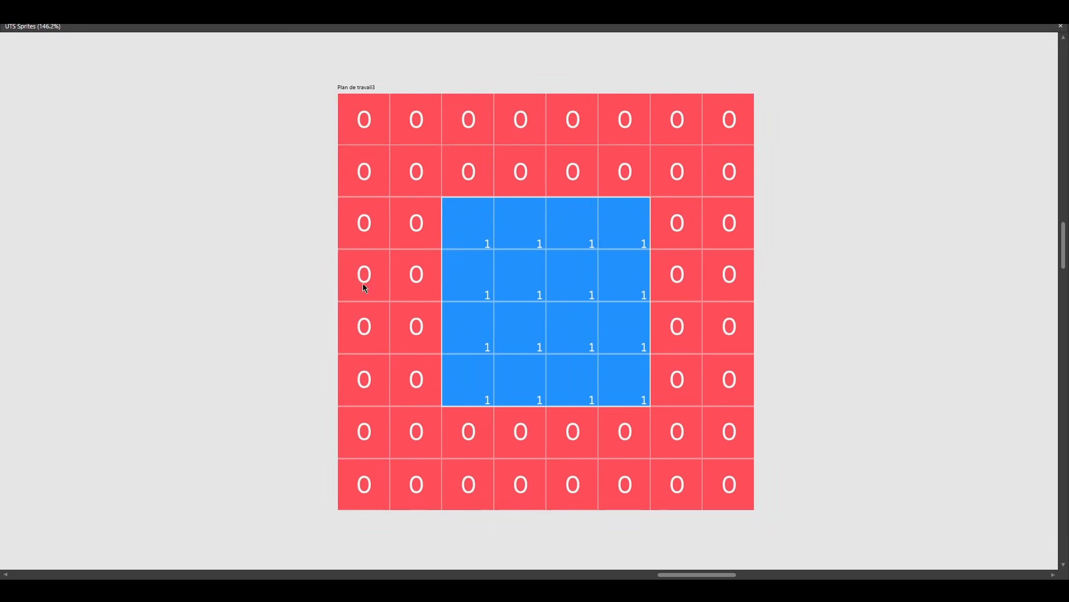
{"action": "scroll", "coordinate": [368, 222], "scroll_direction": "right", "scroll_amount": 2}
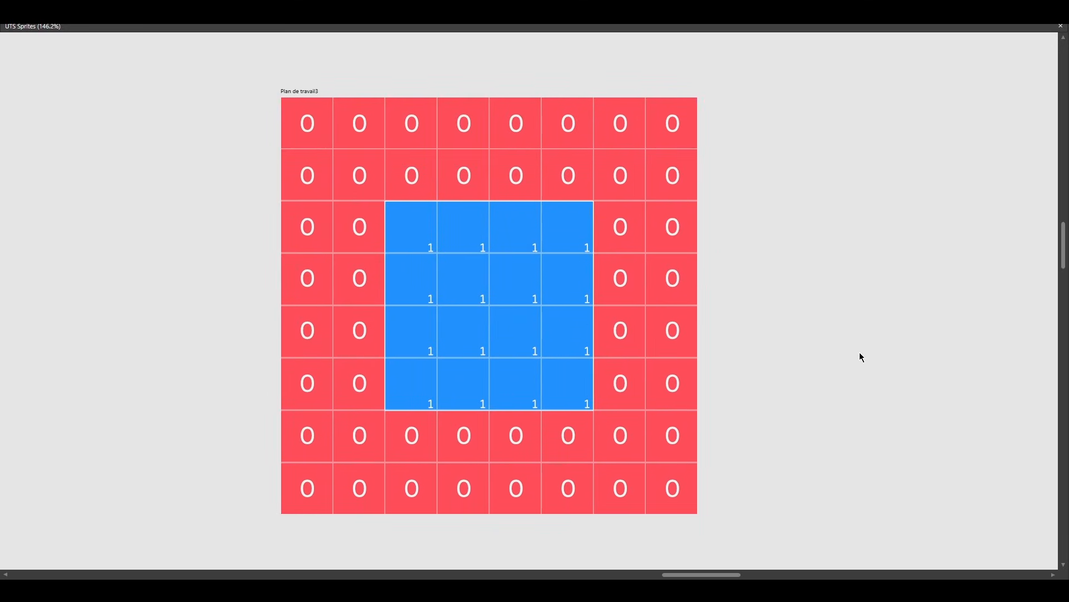
{"action": "scroll", "coordinate": [619, 303], "scroll_direction": "right", "scroll_amount": 15}
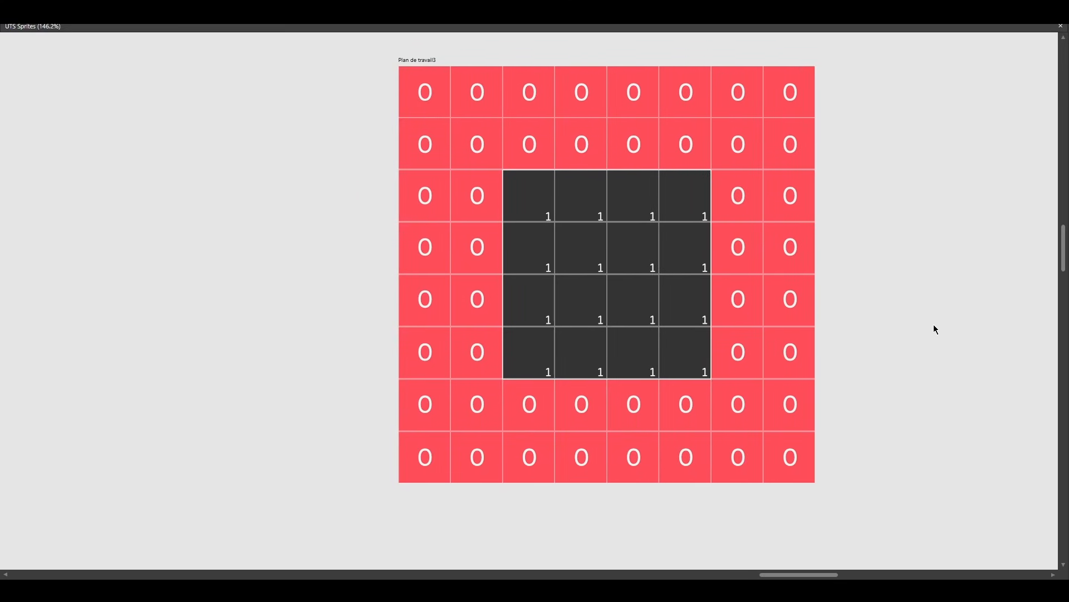
{"action": "scroll", "coordinate": [889, 390], "scroll_direction": "right", "scroll_amount": 3}
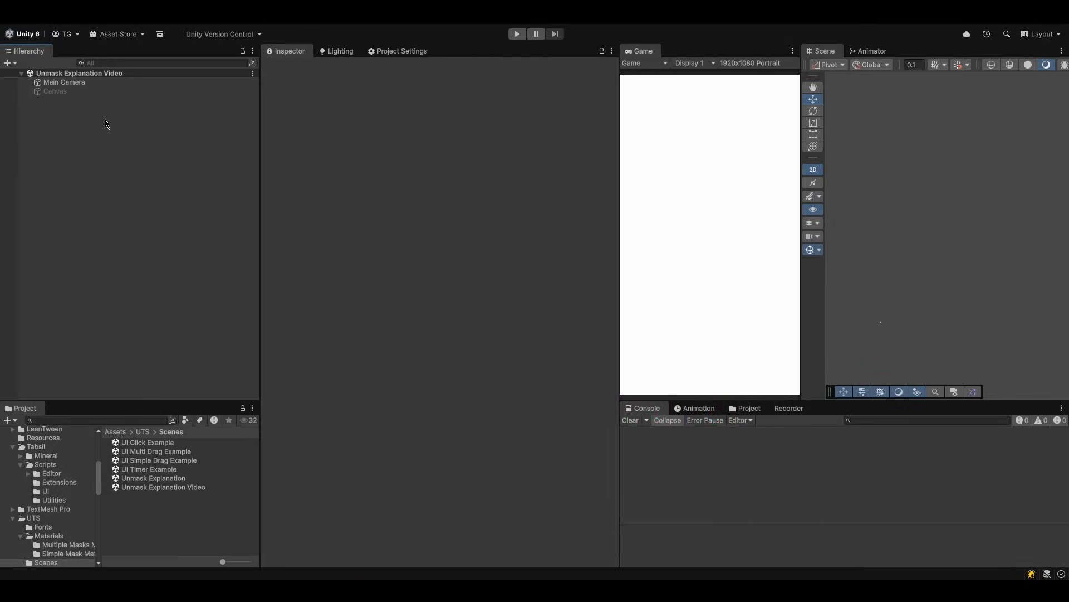
Switch to Unity, inspect the Main Camera's settings and activate the Canvas object
{"action": "left_click", "coordinate": [88, 83]}
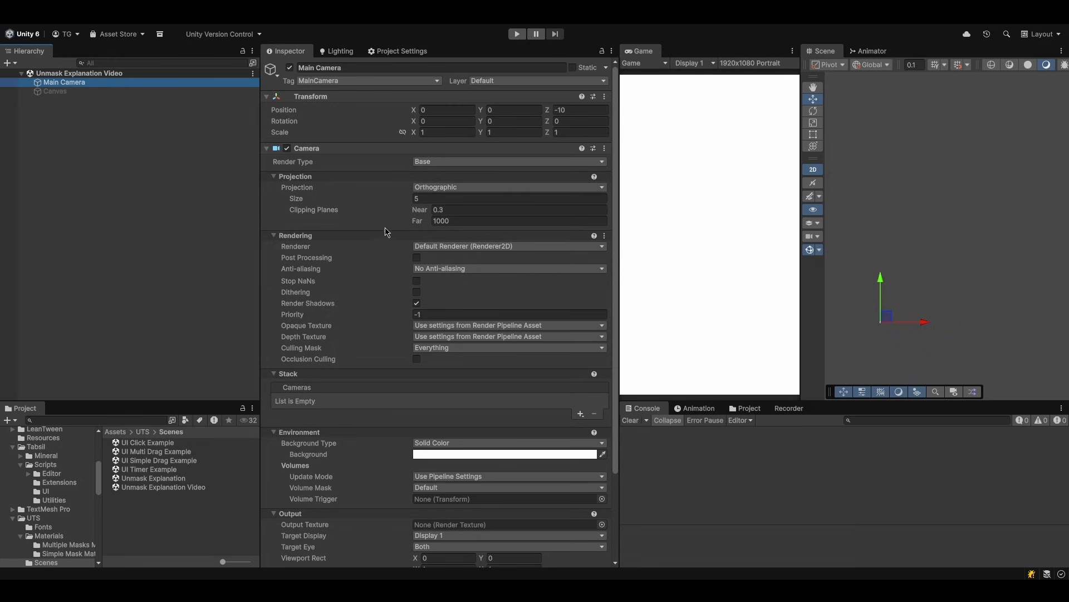
{"action": "scroll", "coordinate": [385, 245], "scroll_direction": "down", "scroll_amount": 3}
{"action": "left_click", "coordinate": [112, 91]}
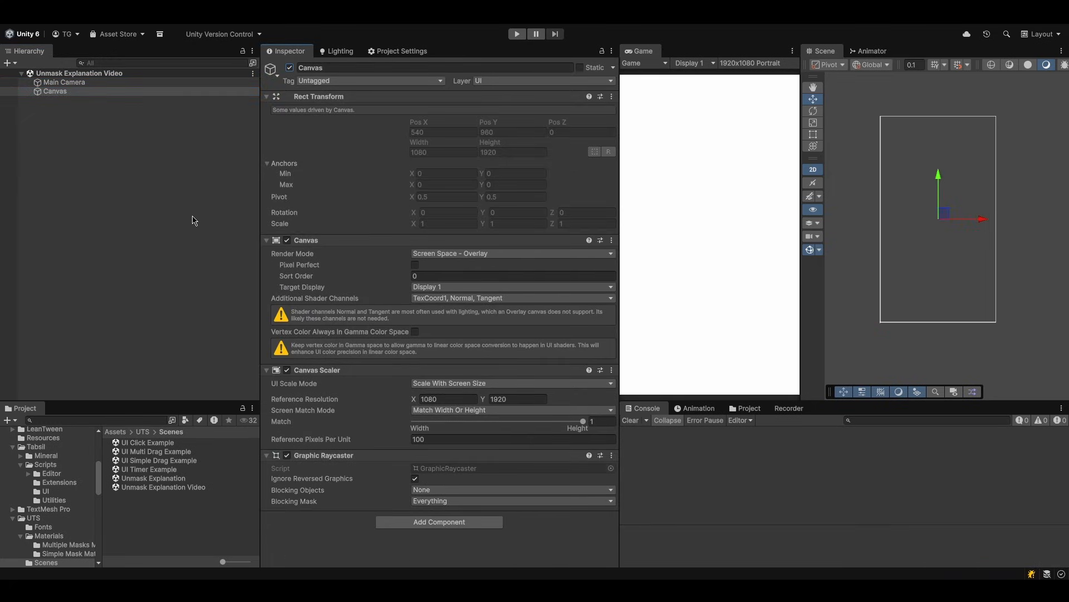
Add a UI Image as a child of the Canvas and name it Mask
{"action": "right_click", "coordinate": [181, 93]}
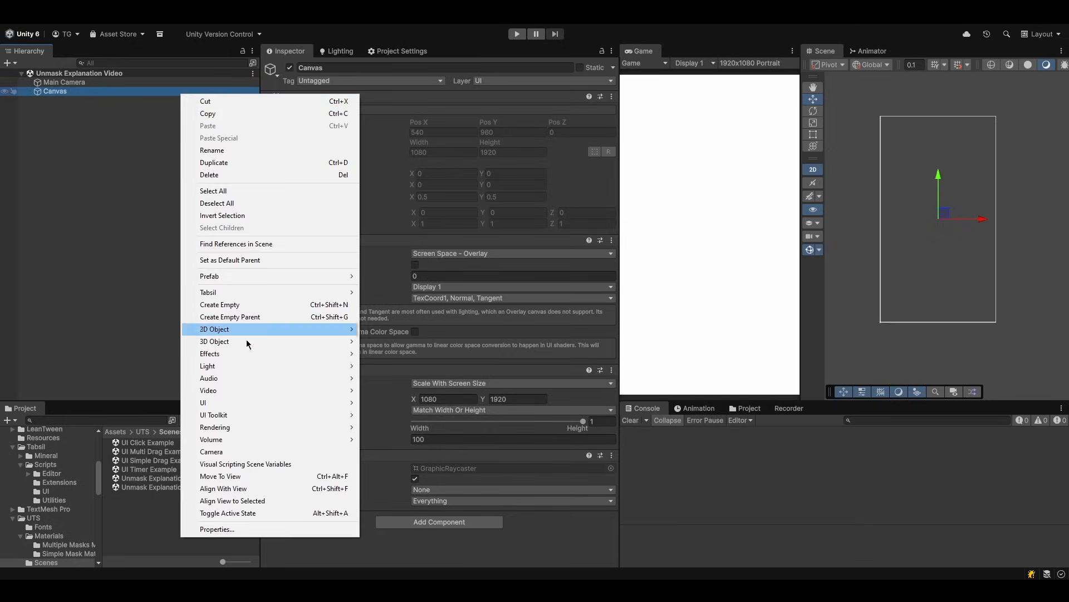
{"action": "mouse_move", "coordinate": [226, 407]}
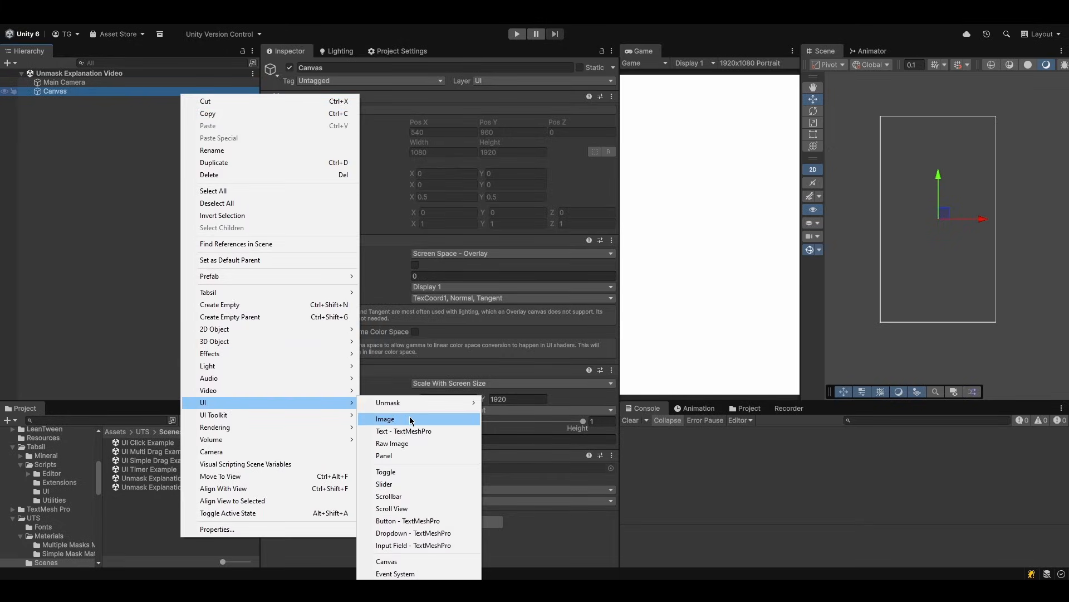
{"action": "left_click", "coordinate": [390, 418]}
{"action": "type", "text": "Mask"}
{"action": "key", "text": "Return"}
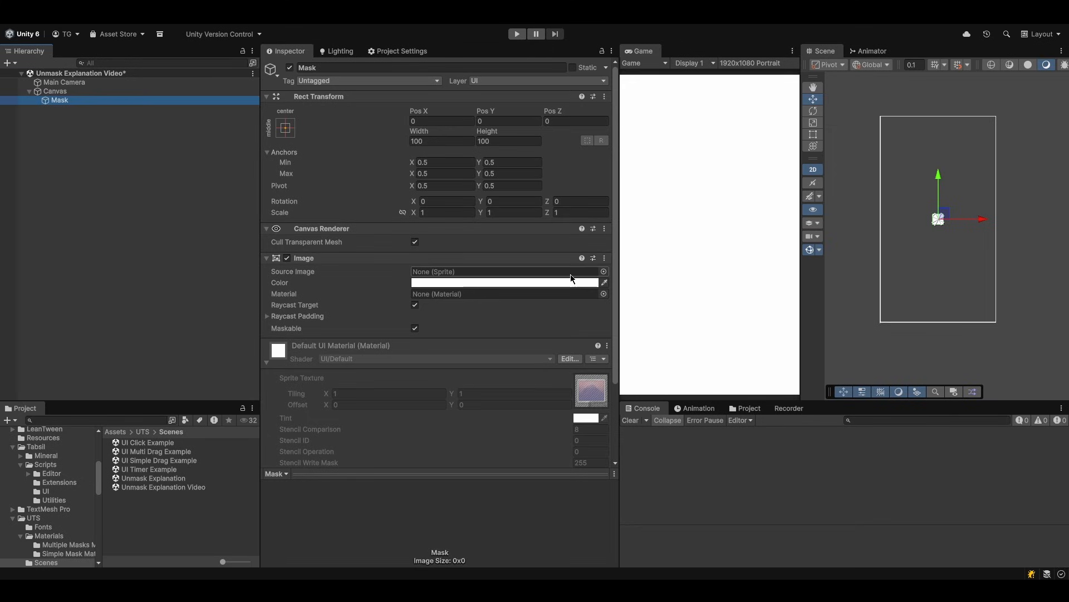
Set the Mask image's width and height to 600 and its color to light blue 4CC3FF
{"action": "left_click", "coordinate": [446, 142]}
{"action": "type", "text": "600"}
{"action": "key", "text": "Tab"}
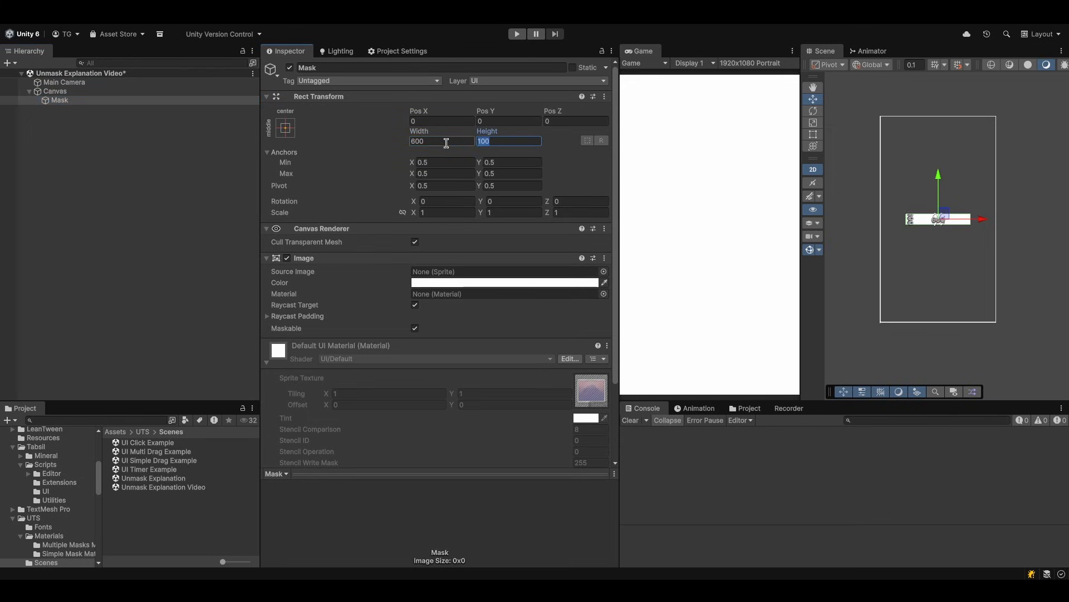
{"action": "type", "text": "600"}
{"action": "left_click", "coordinate": [504, 283]}
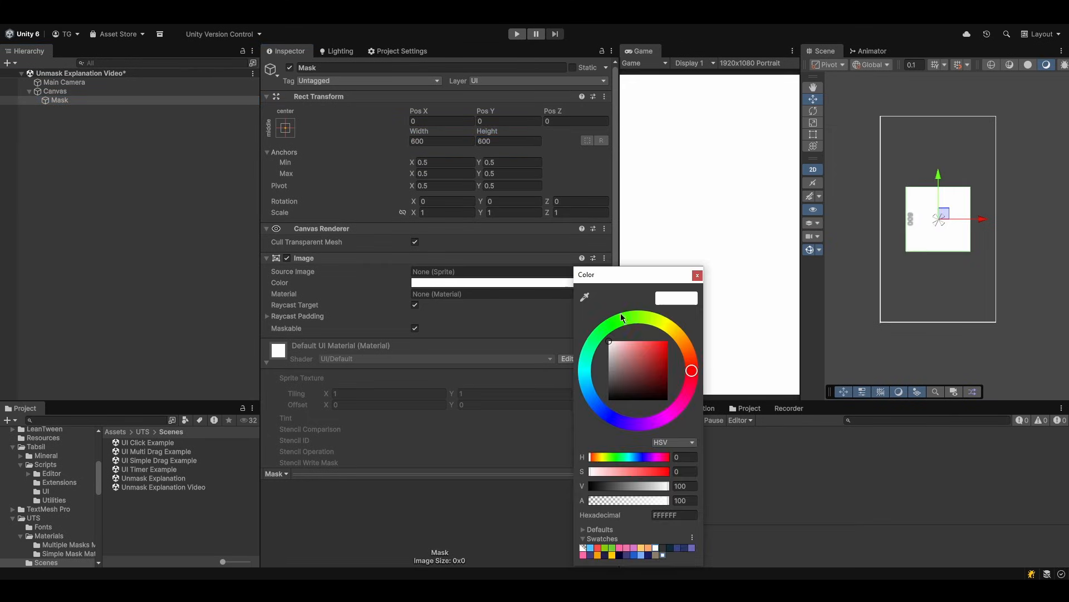
{"action": "left_click", "coordinate": [602, 411]}
{"action": "left_click", "coordinate": [591, 548]}
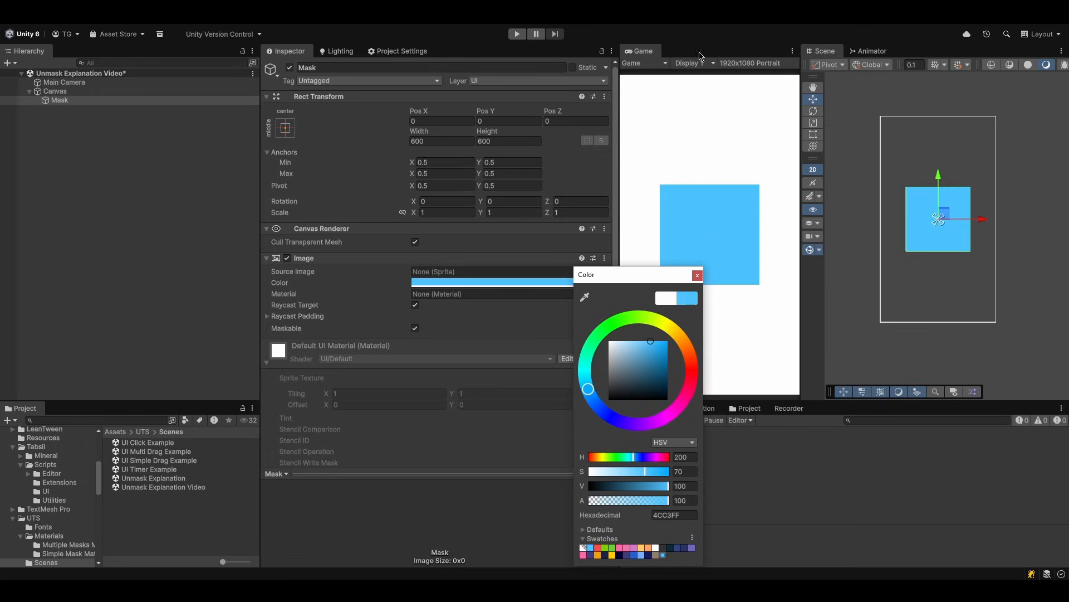
{"action": "left_click", "coordinate": [692, 35]}
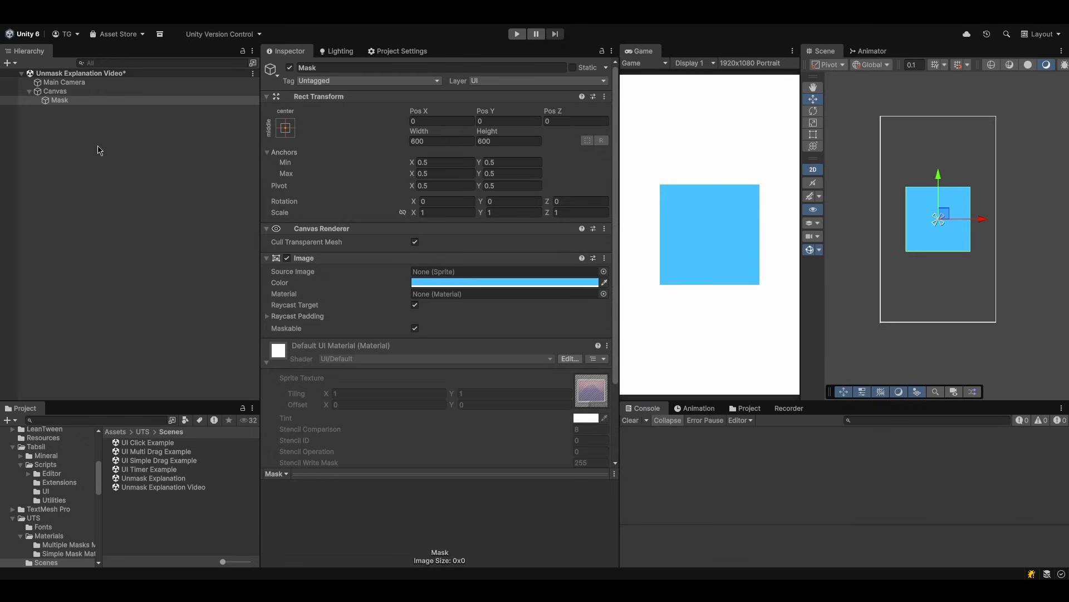
Duplicate the Mask image and color the copy red using the saved swatch
{"action": "left_click", "coordinate": [51, 100]}
{"action": "key", "text": "ctrl+d"}
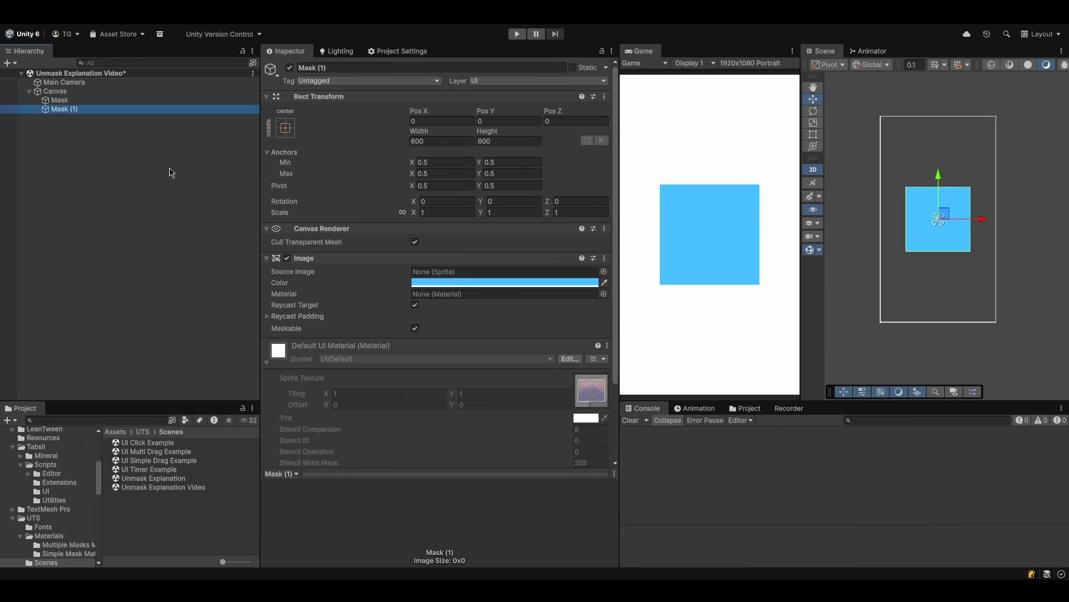
{"action": "left_click", "coordinate": [501, 282]}
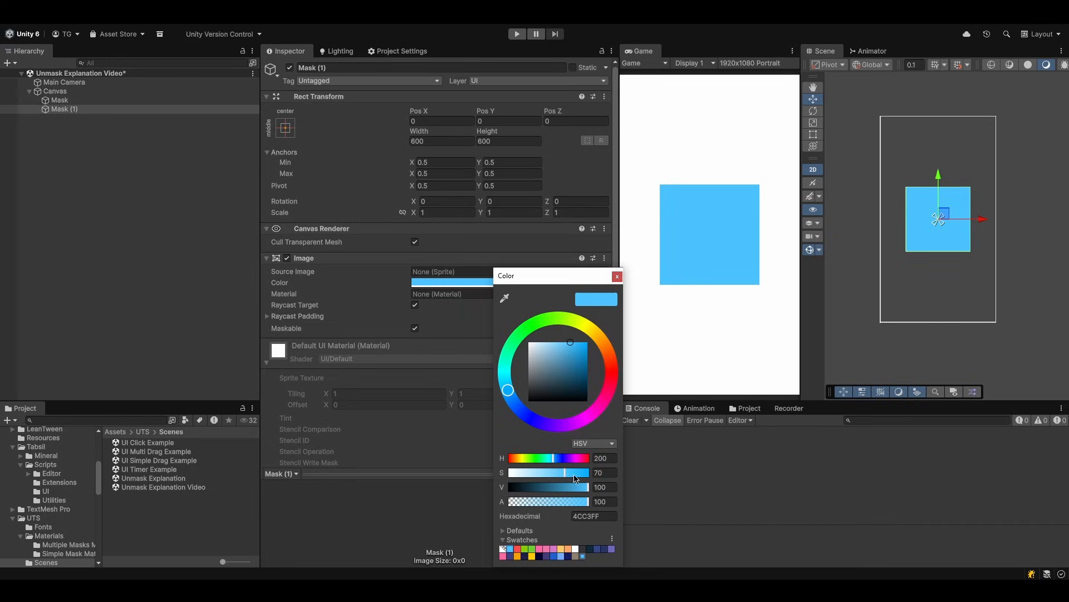
{"action": "left_click", "coordinate": [517, 548]}
Move the red image so it partly overlaps the blue one, at about X 125, Y -400, and rename it Masked
{"action": "left_click_drag", "start_coordinate": [951, 215], "coordinate": [962, 255]}
{"action": "middle_click_drag", "start_coordinate": [928, 243], "coordinate": [879, 249]}
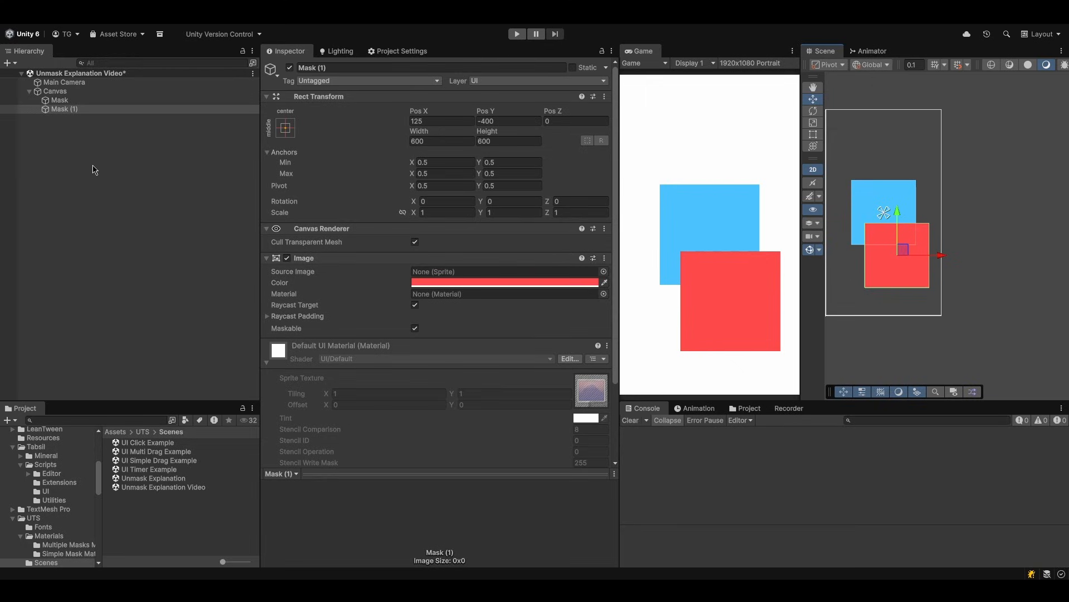
{"action": "left_click", "coordinate": [111, 111]}
{"action": "type", "text": "Masked"}
{"action": "key", "text": "Return"}
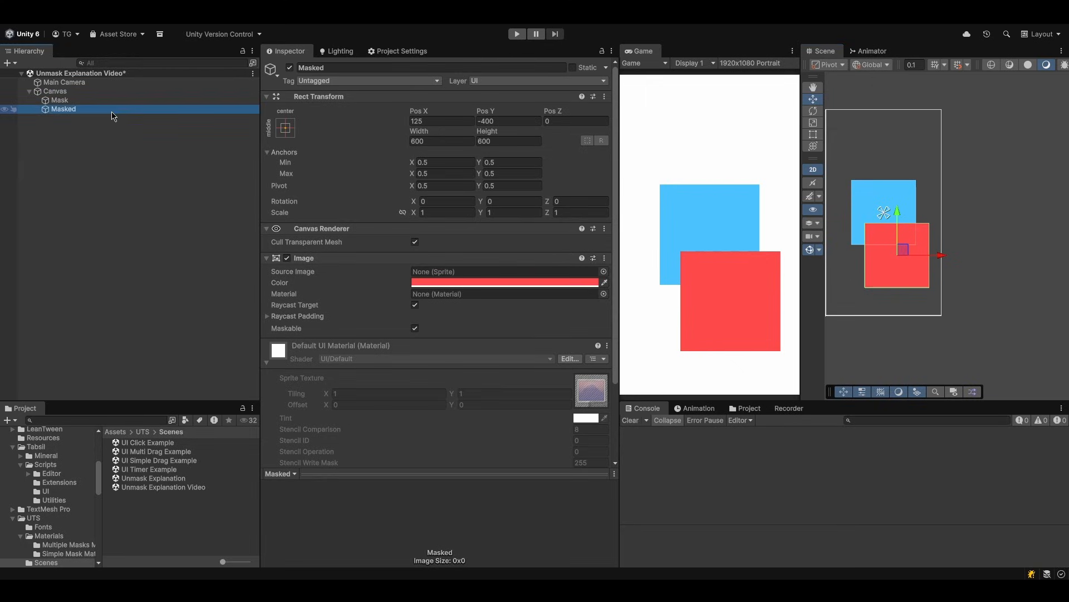
{"action": "left_click", "coordinate": [124, 158]}
Create a new material named Mask in the UTS Materials folder
{"action": "left_click", "coordinate": [115, 102]}
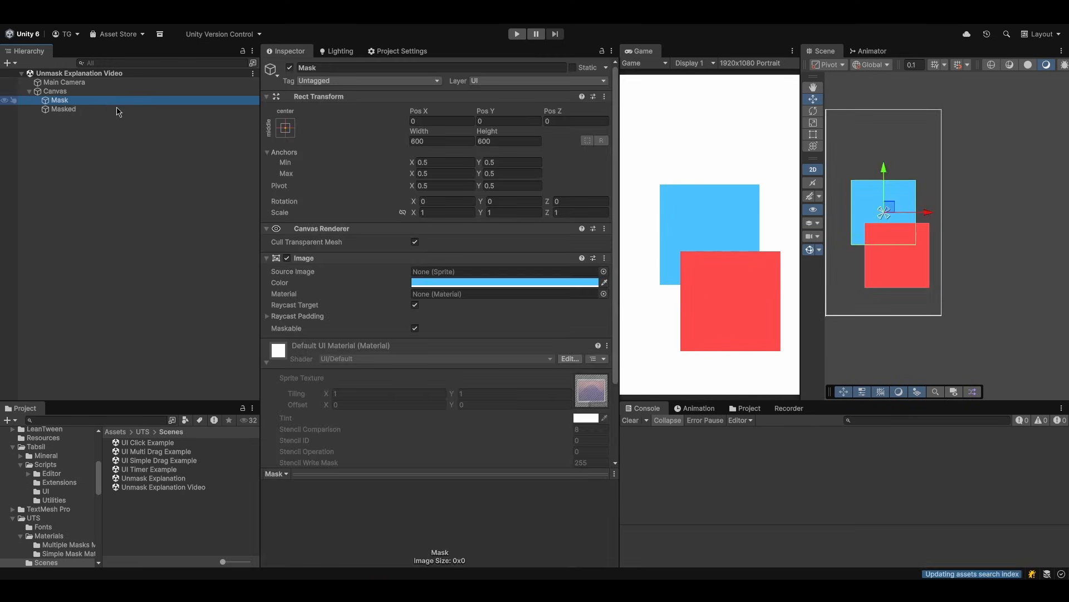
{"action": "left_click", "coordinate": [178, 516]}
{"action": "left_click", "coordinate": [144, 432]}
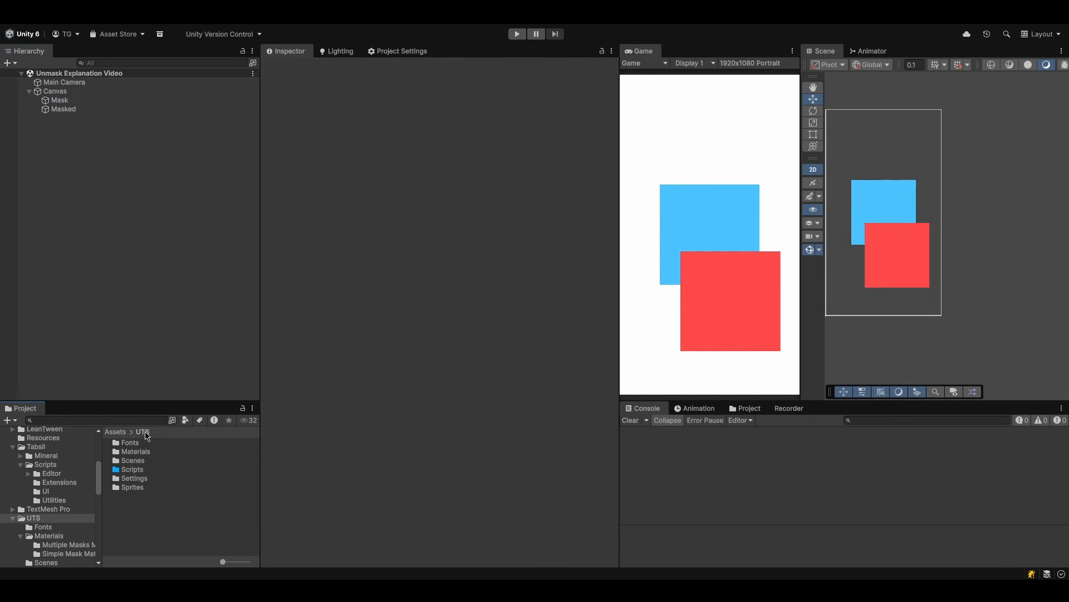
{"action": "double_click", "coordinate": [135, 451]}
{"action": "right_click", "coordinate": [181, 477]}
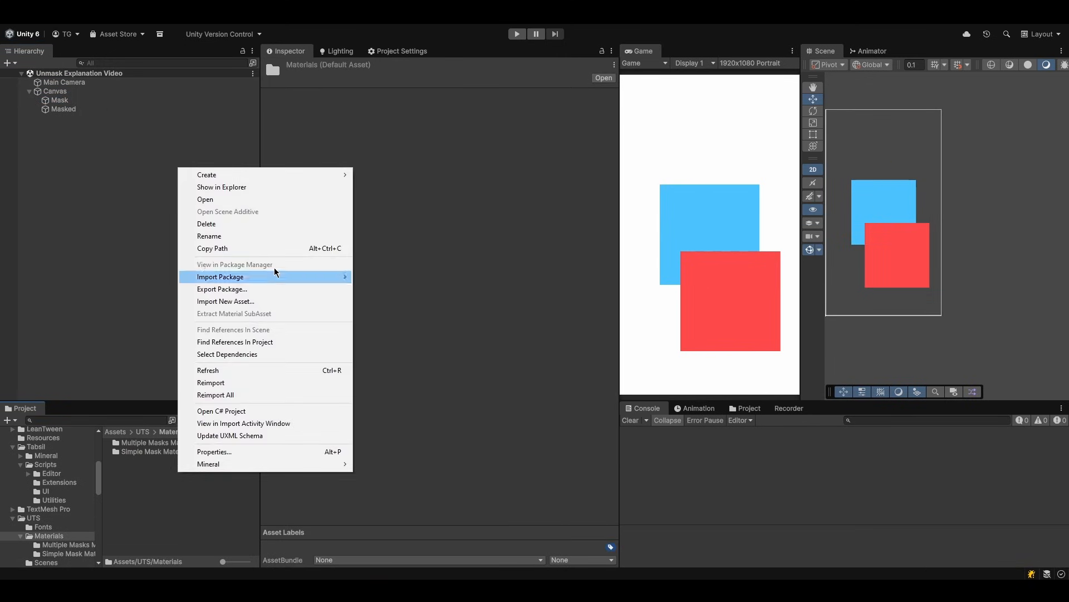
{"action": "mouse_move", "coordinate": [255, 177]}
{"action": "left_click", "coordinate": [390, 188]}
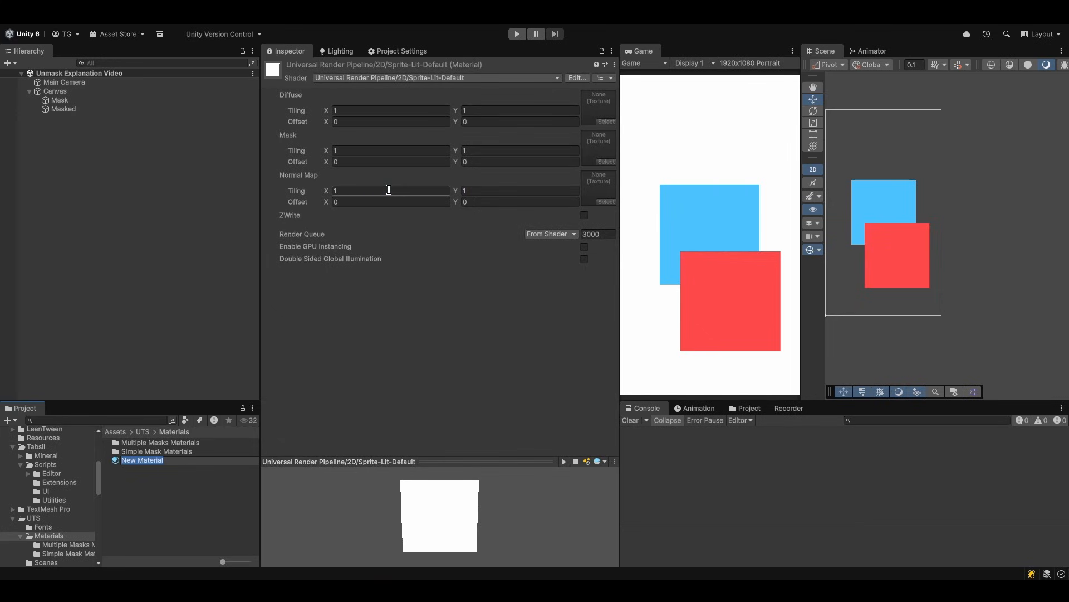
{"action": "type", "text": "Mask"}
{"action": "key", "text": "Return"}
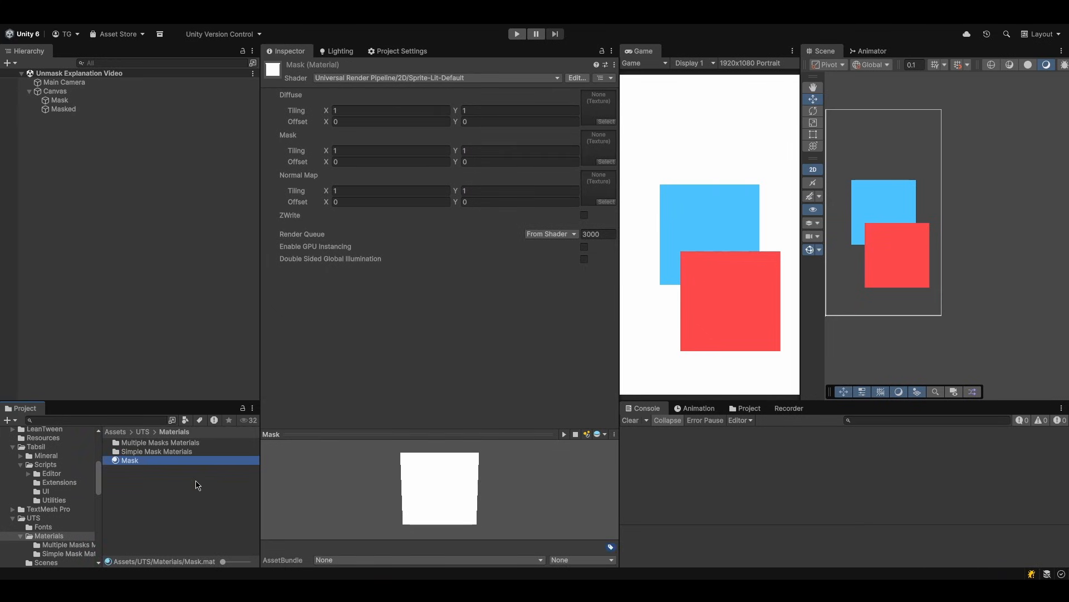
Duplicate the Mask material and name the copy Masked
{"action": "key", "text": "ctrl+d"}
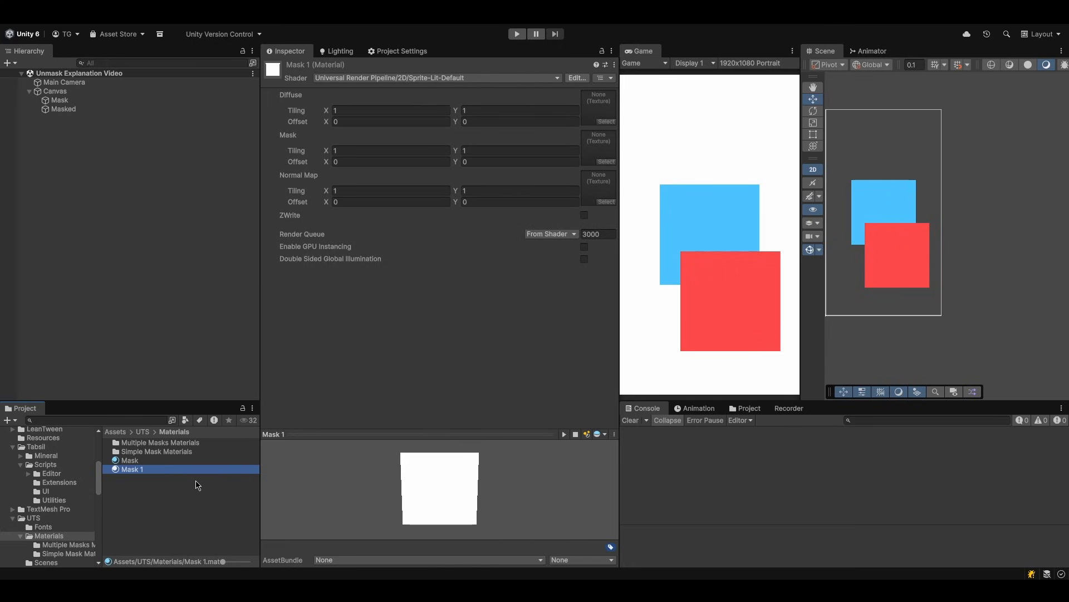
{"action": "key", "text": "F2"}
{"action": "type", "text": "Masked"}
{"action": "key", "text": "Return"}
Set the shader of both the Mask and Masked materials to UI/Default
{"action": "left_click", "coordinate": [192, 460], "text": "ctrl"}
{"action": "left_click", "coordinate": [408, 78]}
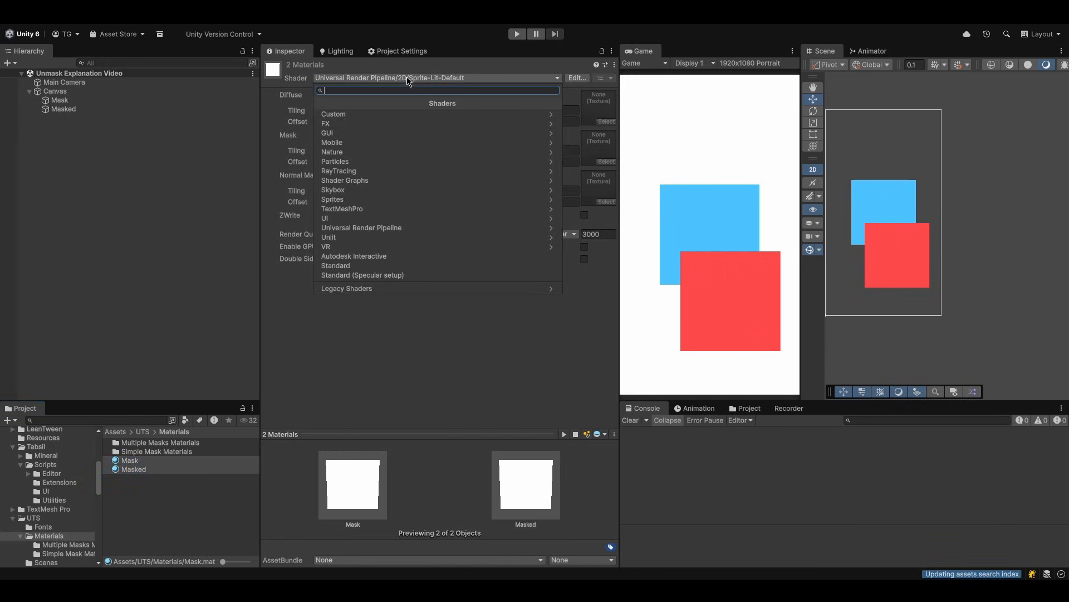
{"action": "left_click", "coordinate": [339, 219]}
{"action": "left_click", "coordinate": [381, 115]}
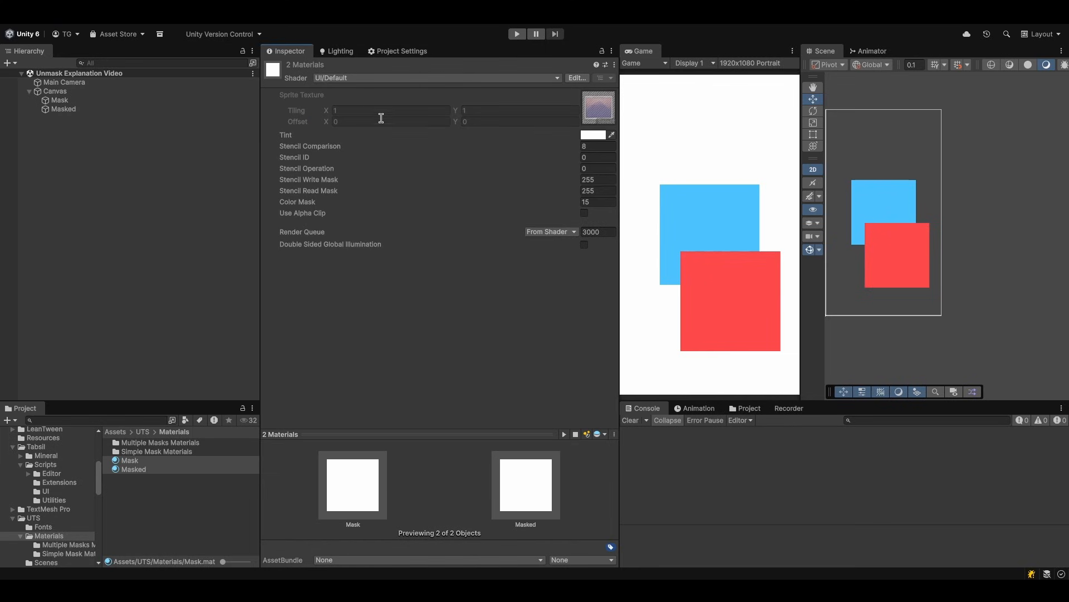
Assign the Mask material to the Mask image and the Masked material to the Masked image
{"action": "left_click", "coordinate": [92, 101]}
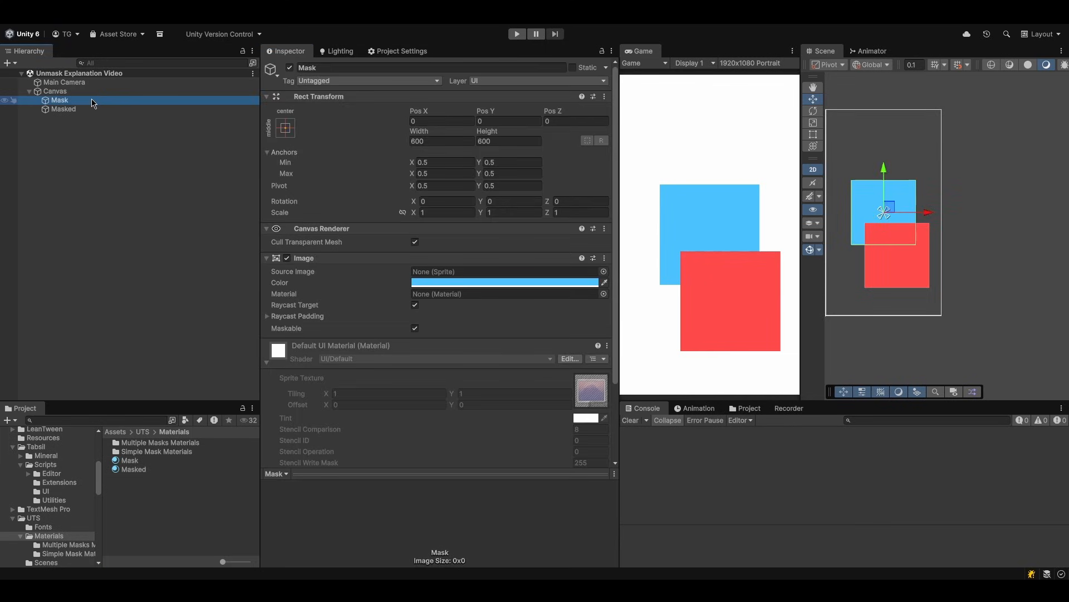
{"action": "left_click_drag", "start_coordinate": [144, 460], "coordinate": [445, 293]}
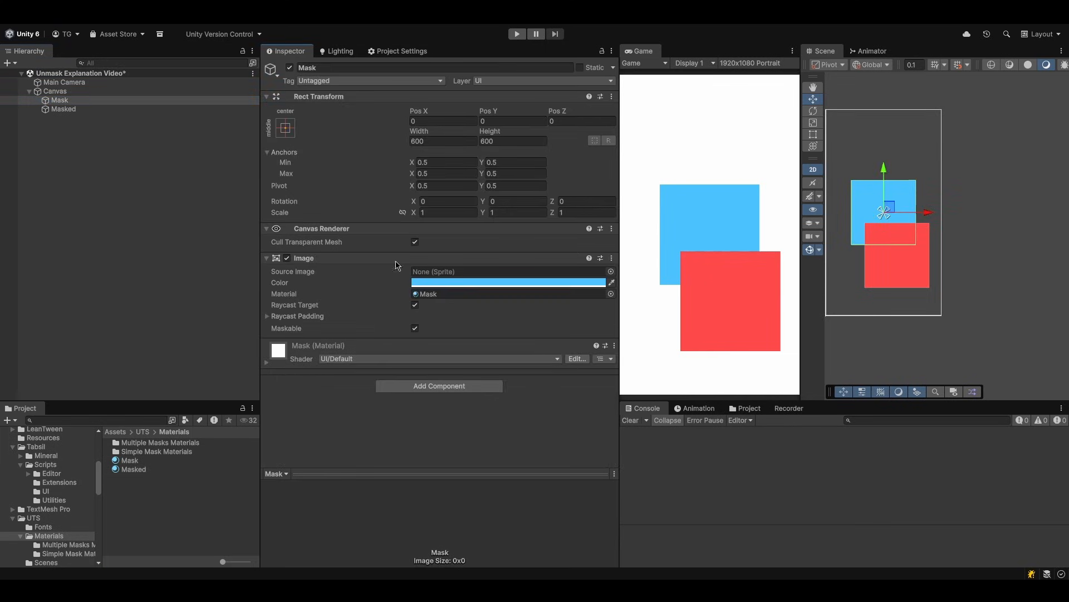
{"action": "left_click", "coordinate": [106, 110]}
{"action": "left_click", "coordinate": [148, 472]}
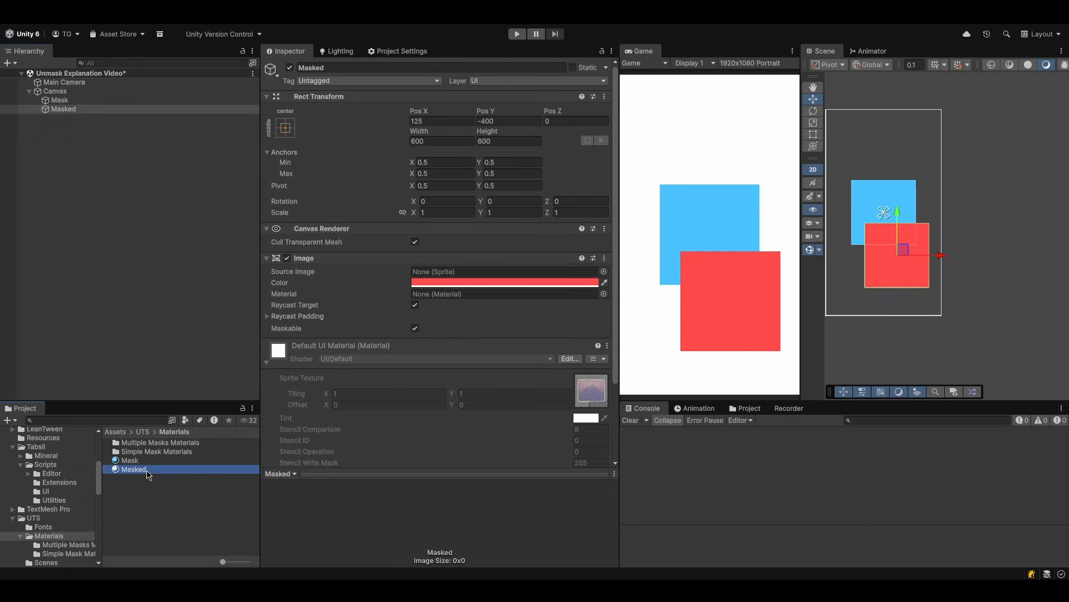
{"action": "left_click_drag", "start_coordinate": [148, 472], "coordinate": [466, 300]}
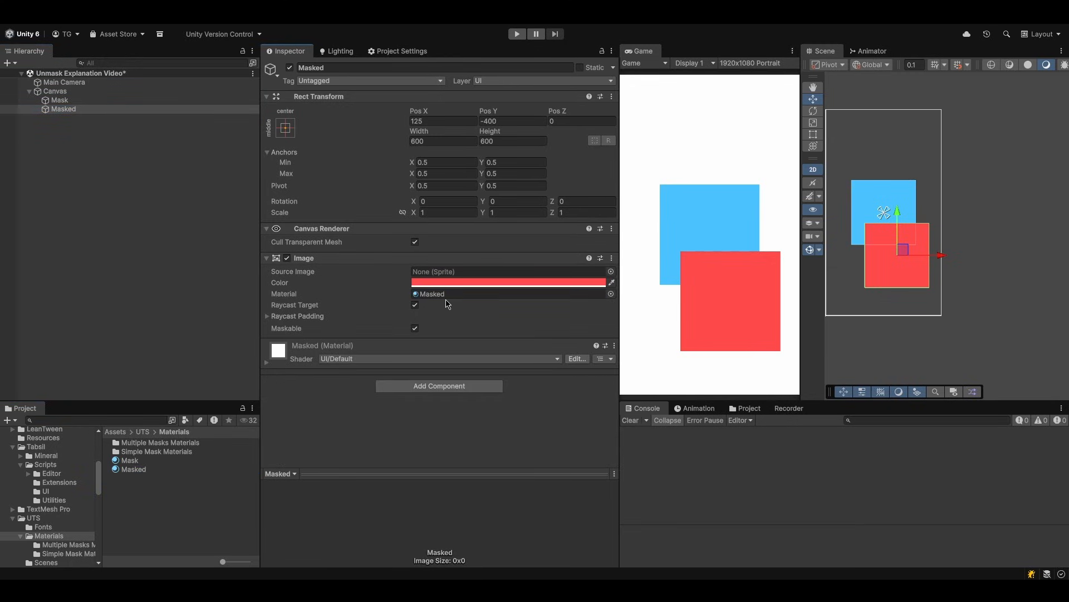
Save the scene, and set the Mask material's Stencil ID to 1 and Stencil Operation to 2
{"action": "key", "text": "ctrl+s"}
{"action": "left_click", "coordinate": [65, 101]}
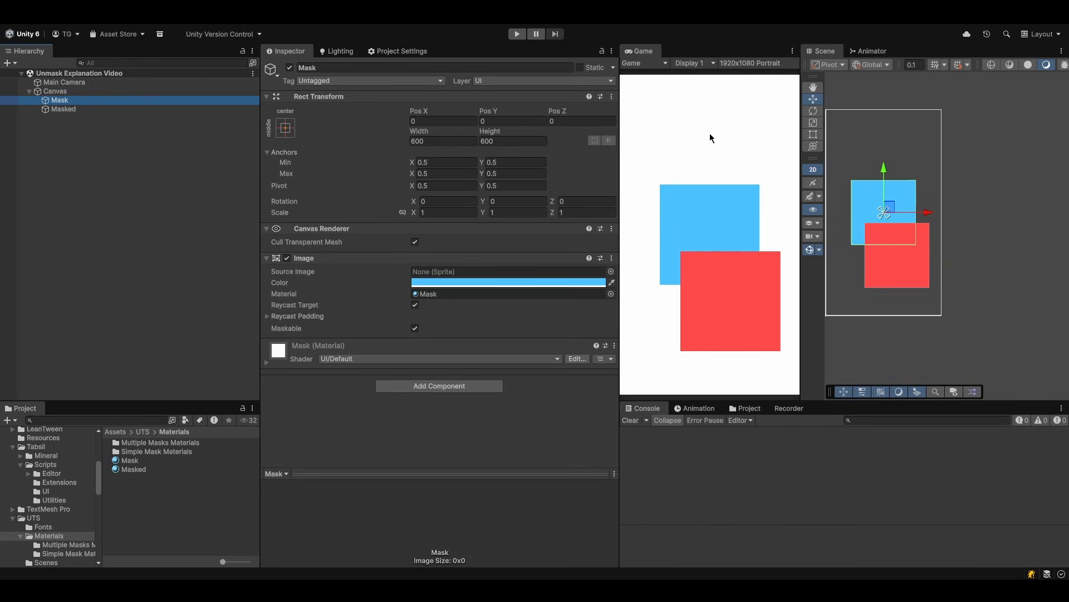
{"action": "left_click", "coordinate": [557, 347]}
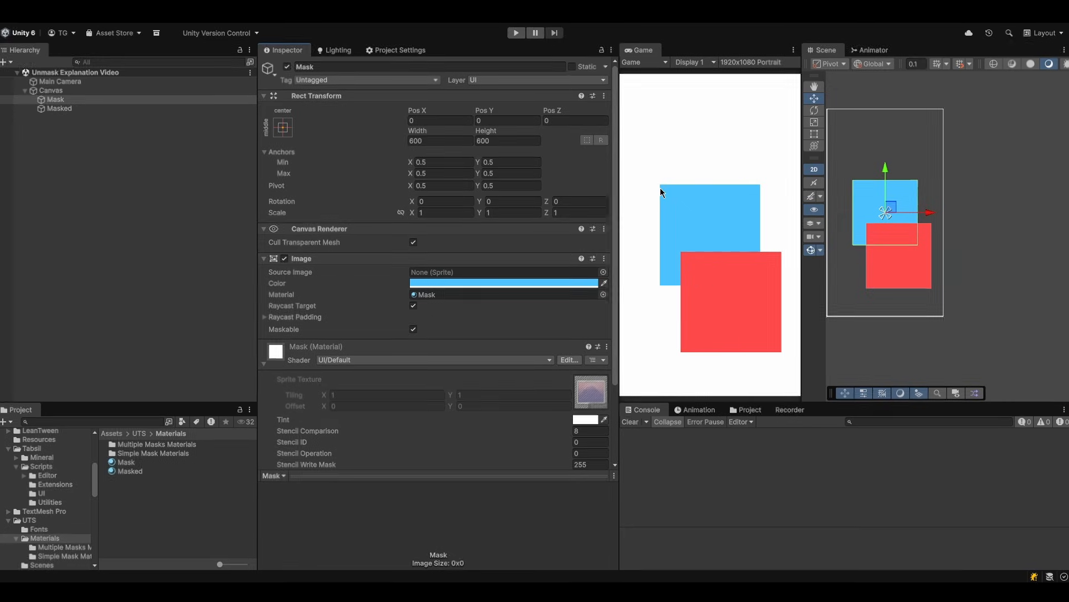
{"action": "scroll", "coordinate": [491, 357], "scroll_direction": "down", "scroll_amount": 4}
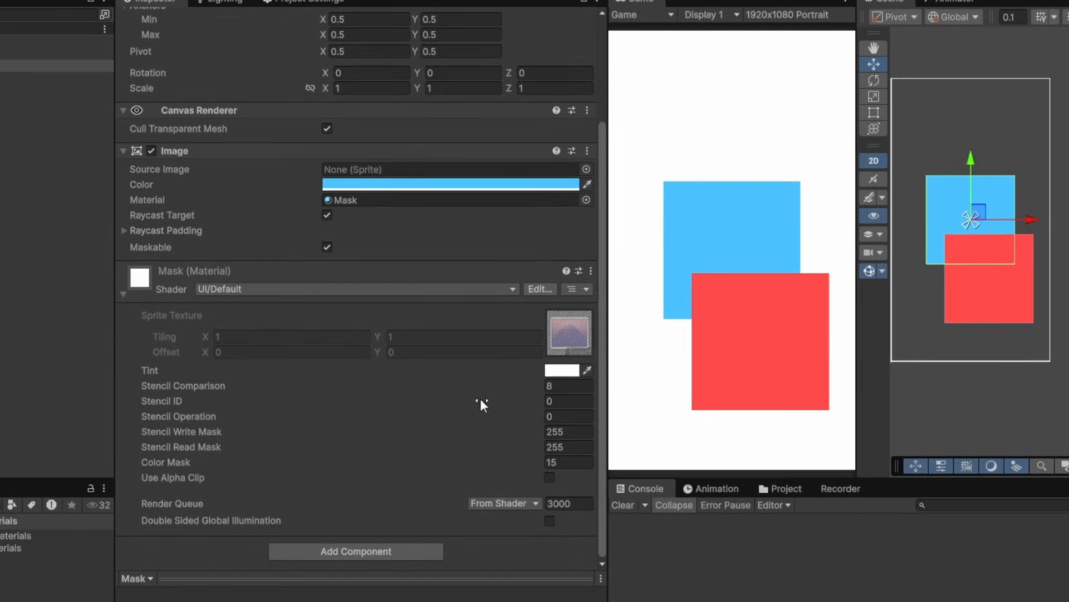
{"action": "left_click", "coordinate": [480, 401]}
{"action": "type", "text": "1"}
{"action": "left_click", "coordinate": [574, 416]}
{"action": "type", "text": "2"}
{"action": "key", "text": "Return"}
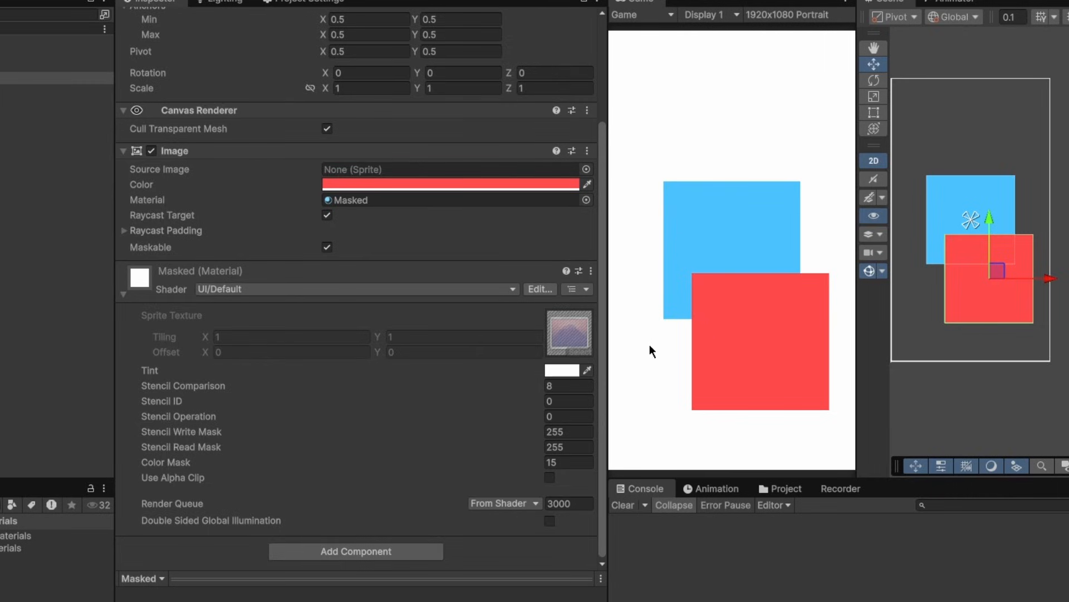
Set the Masked material's Stencil ID to 1 and Stencil Comparison to 3
{"action": "left_click", "coordinate": [582, 400]}
{"action": "left_click", "coordinate": [563, 389]}
{"action": "type", "text": "3"}
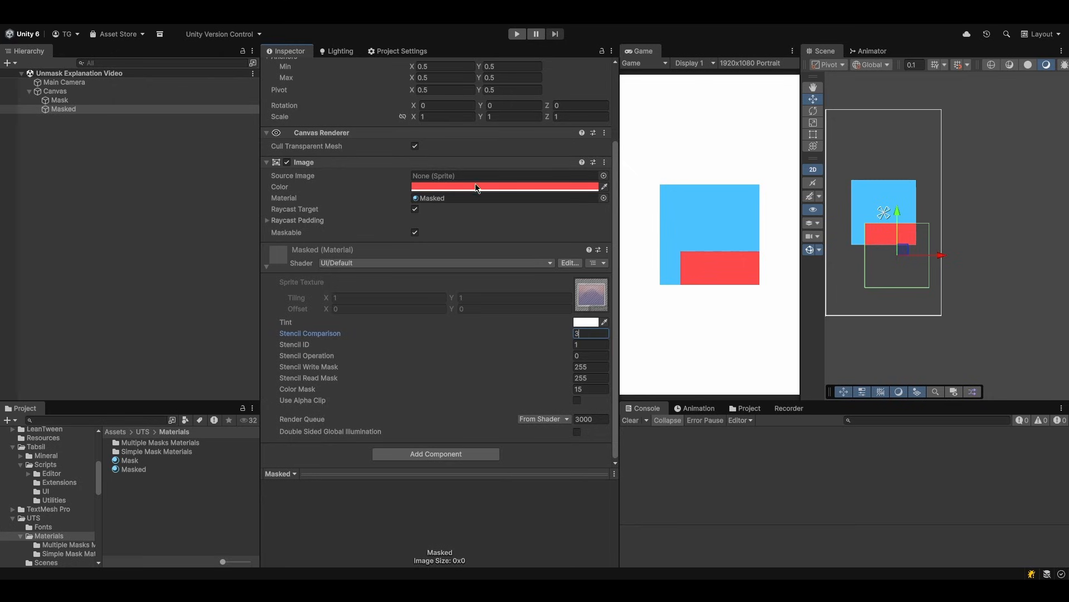
Move the Masked image in the scene to about X 15, Y -301, overlapping the lower half of the Mask image
{"action": "left_click", "coordinate": [150, 110]}
{"action": "mouse_move", "coordinate": [893, 241]}
{"action": "left_mouse_down"}
{"action": "mouse_move", "coordinate": [886, 208]}
{"action": "mouse_move", "coordinate": [894, 254]}
{"action": "mouse_move", "coordinate": [886, 172]}
{"action": "mouse_move", "coordinate": [888, 255]}
{"action": "left_mouse_up"}
{"action": "left_click", "coordinate": [139, 141]}
Duplicate the Canvas with its images, deactivate the original Canvas, and expand the copy in the hierarchy
{"action": "left_click", "coordinate": [83, 84]}
{"action": "left_click", "coordinate": [81, 92]}
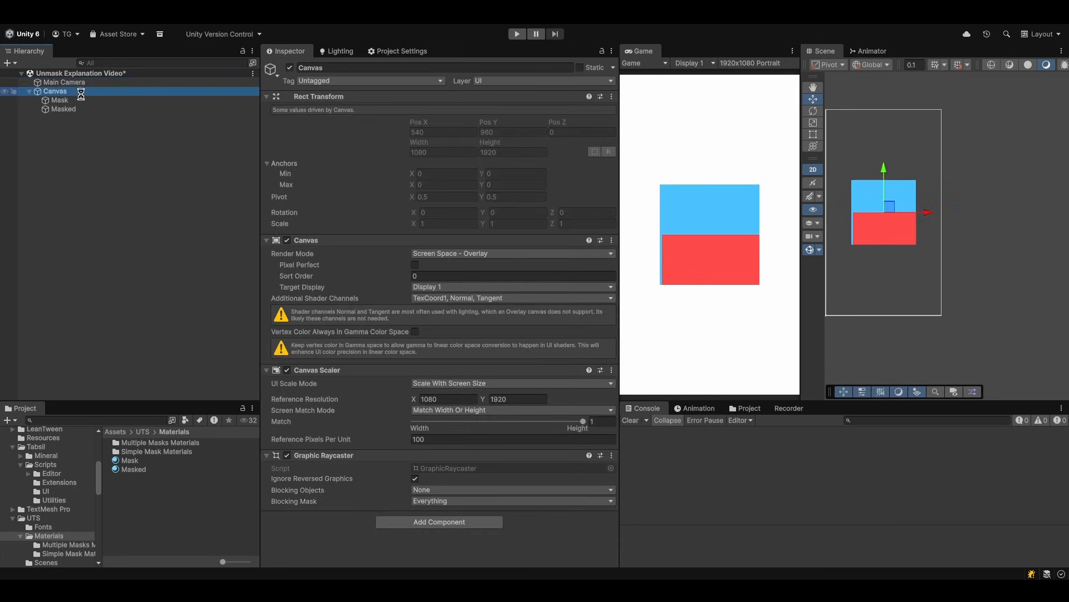
{"action": "key", "text": "ctrl+d"}
{"action": "left_click", "coordinate": [129, 92]}
{"action": "left_click", "coordinate": [289, 68]}
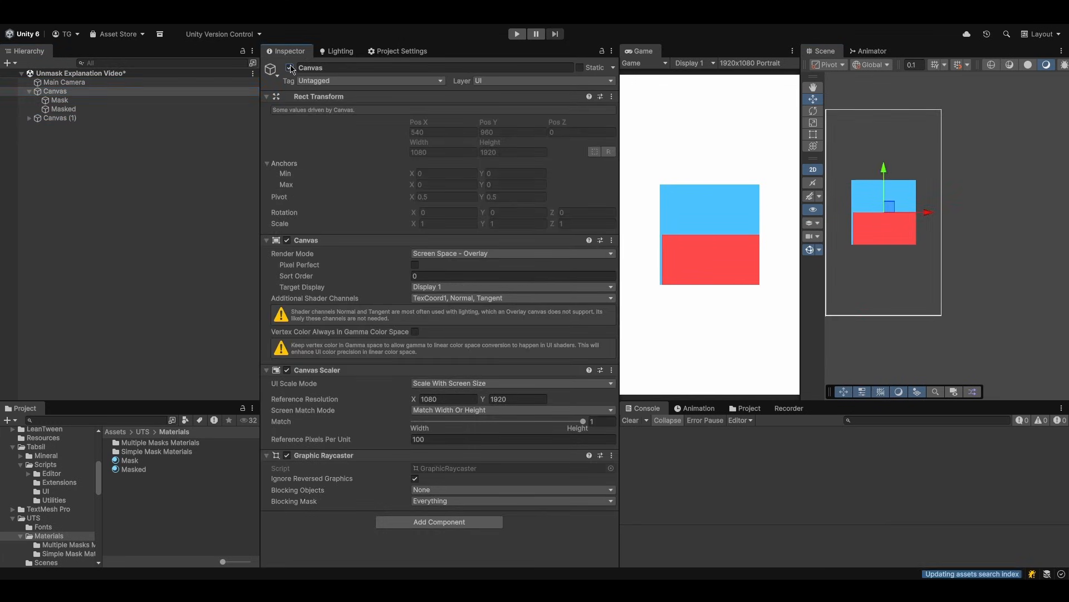
{"action": "left_click", "coordinate": [30, 92]}
{"action": "left_click", "coordinate": [29, 100]}
Rename the Mask image in Canvas (1) as Screen and stretch it over the whole canvas
{"action": "left_click", "coordinate": [58, 109]}
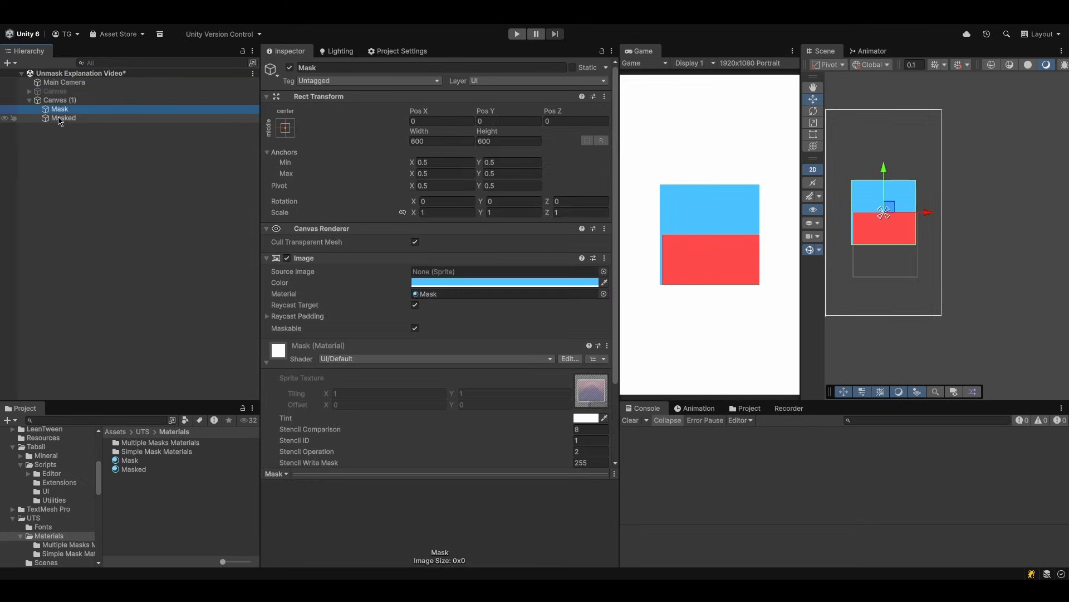
{"action": "key", "text": "F2"}
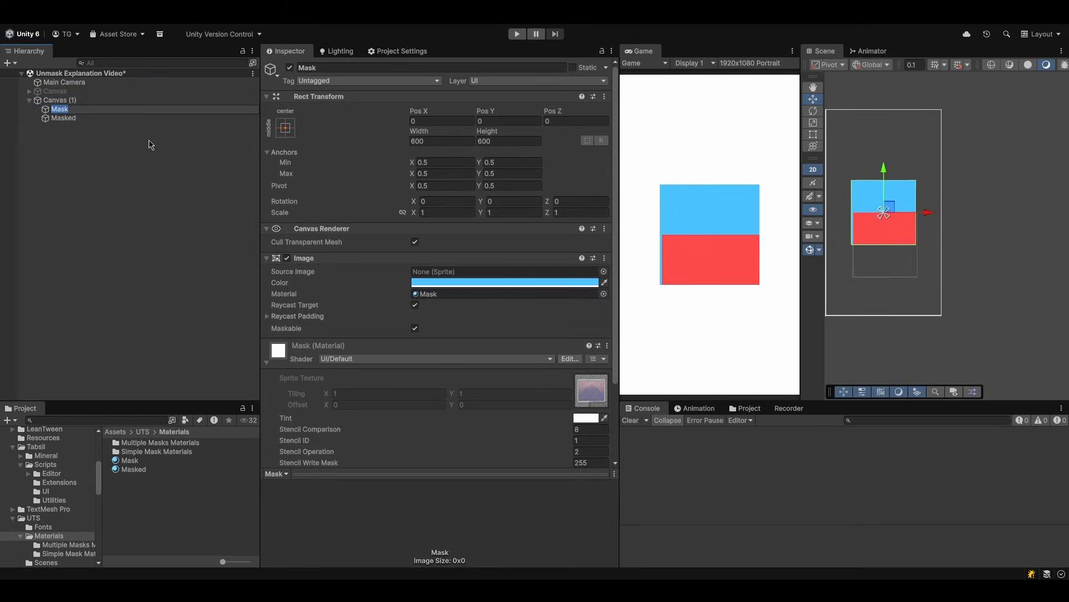
{"action": "type", "text": "Screen"}
{"action": "key", "text": "Return"}
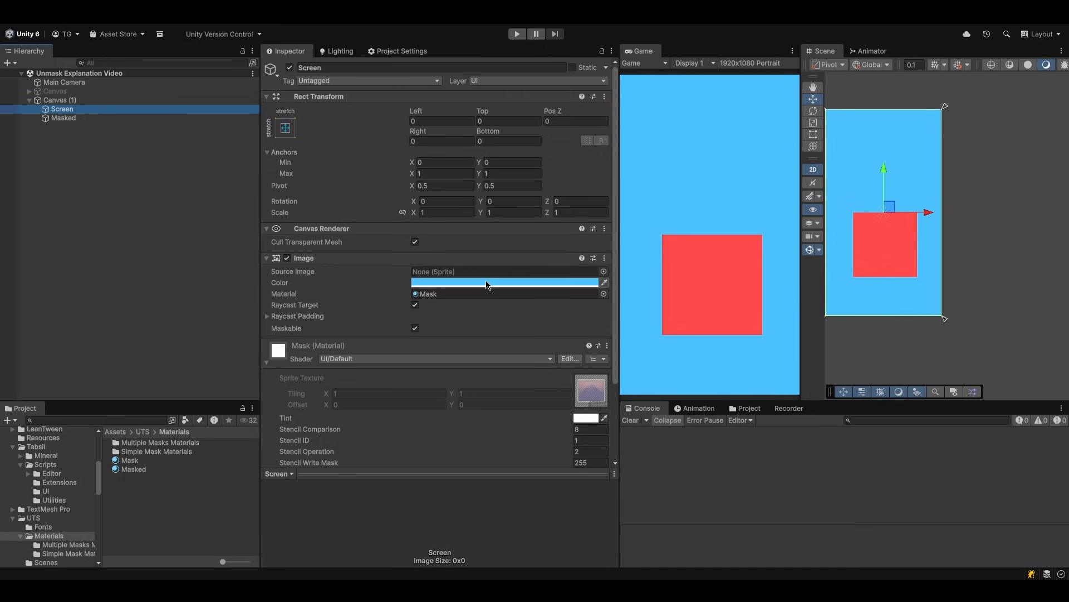
Rename the Masked image in Canvas (1) as Unmask
{"action": "key", "text": "Down"}
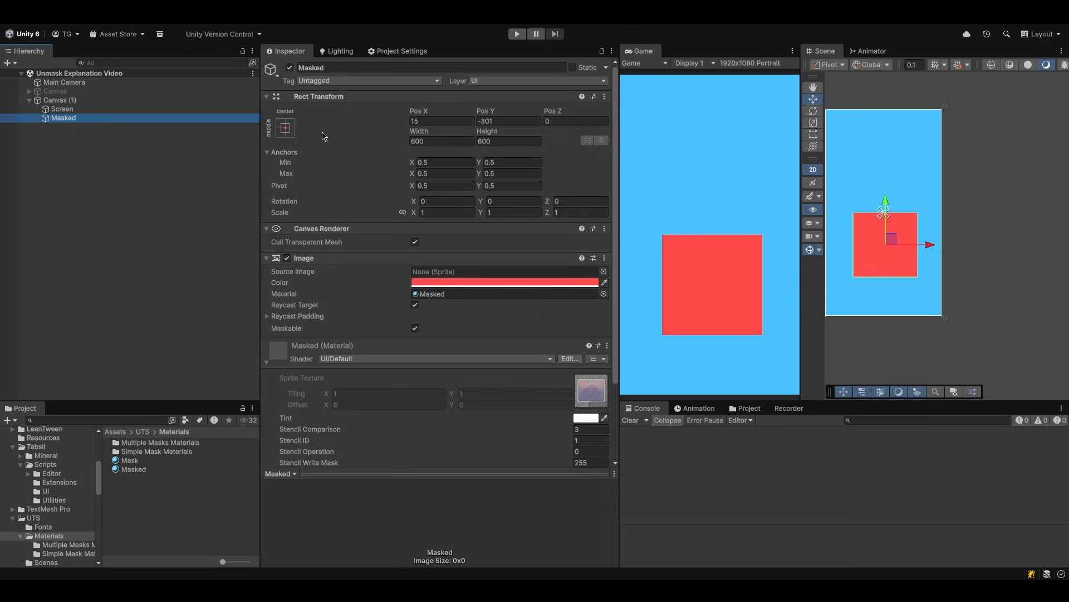
{"action": "key", "text": "F2"}
{"action": "type", "text": "Unmask"}
{"action": "key", "text": "Return"}
Create a new material named Screen in the UTS Materials folder
{"action": "scroll", "coordinate": [409, 301], "scroll_direction": "down", "scroll_amount": 3}
{"action": "left_click", "coordinate": [185, 495]}
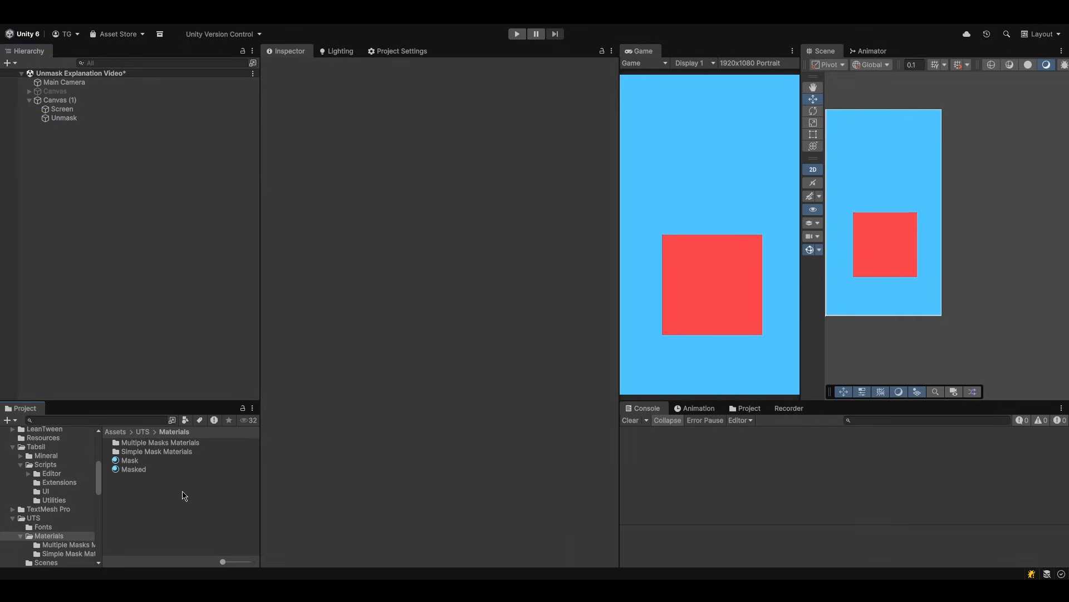
{"action": "right_click", "coordinate": [162, 487]}
{"action": "mouse_move", "coordinate": [309, 186]}
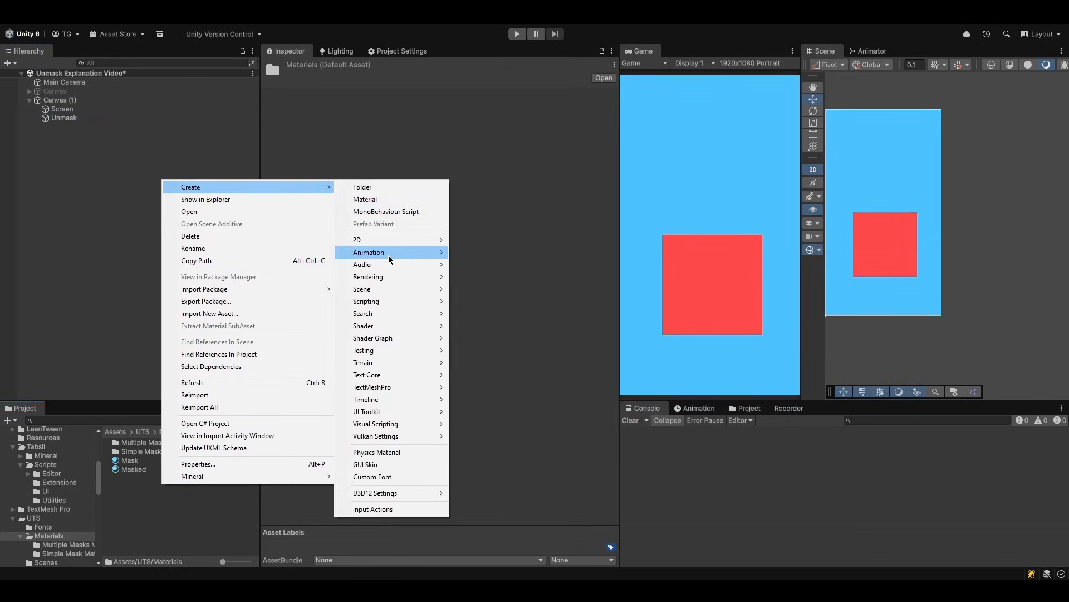
{"action": "left_click", "coordinate": [365, 199]}
{"action": "type", "text": "Screen"}
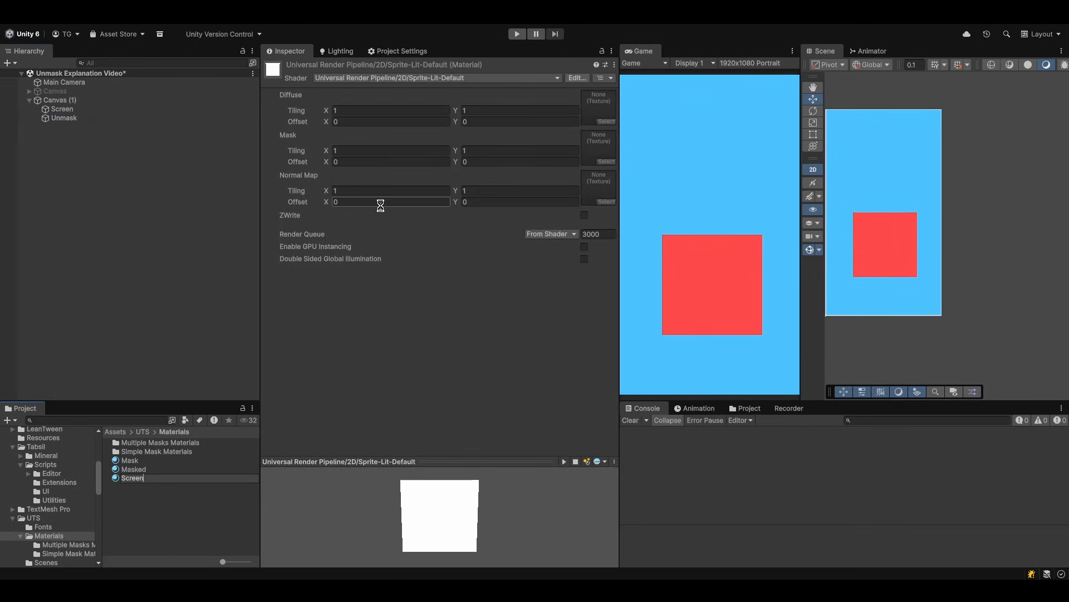
{"action": "key", "text": "Return"}
Duplicate the Screen material and name the copy Unmask
{"action": "key", "text": "ctrl+d"}
{"action": "key", "text": "F2"}
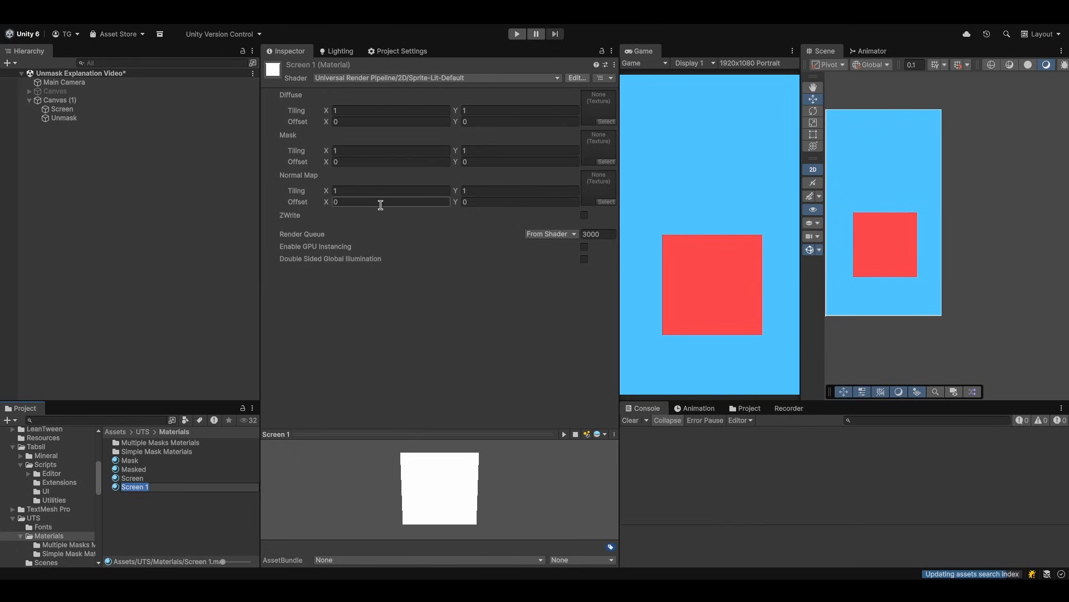
{"action": "type", "text": "Unmask"}
{"action": "key", "text": "Return"}
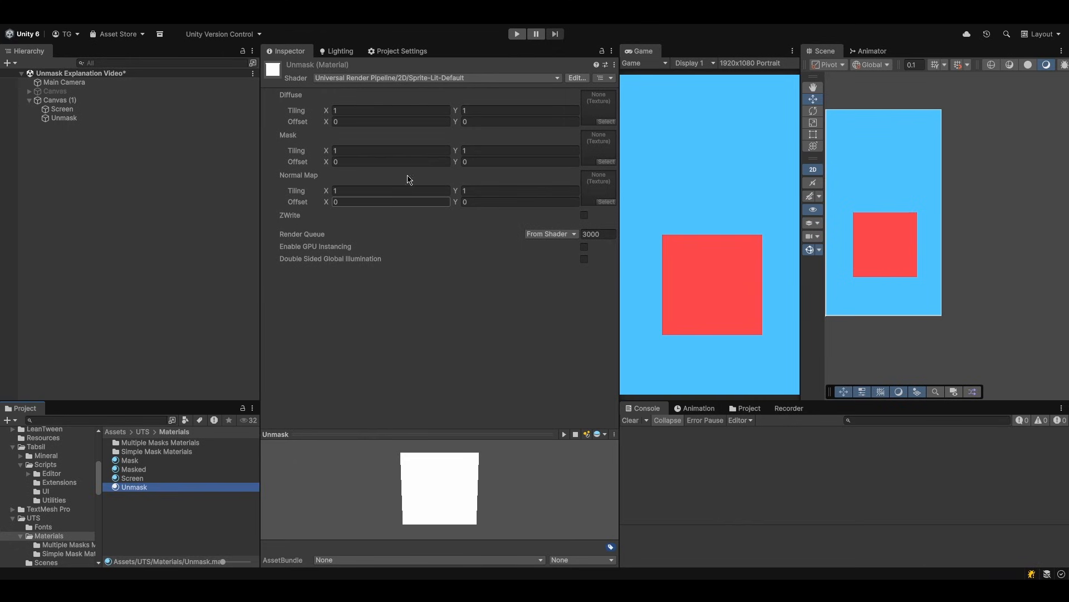
Assign the Screen material to the Screen image and the Unmask material to the Unmask image
{"action": "left_click", "coordinate": [62, 109]}
{"action": "left_click_drag", "start_coordinate": [156, 480], "coordinate": [489, 295]}
{"action": "left_click", "coordinate": [111, 118]}
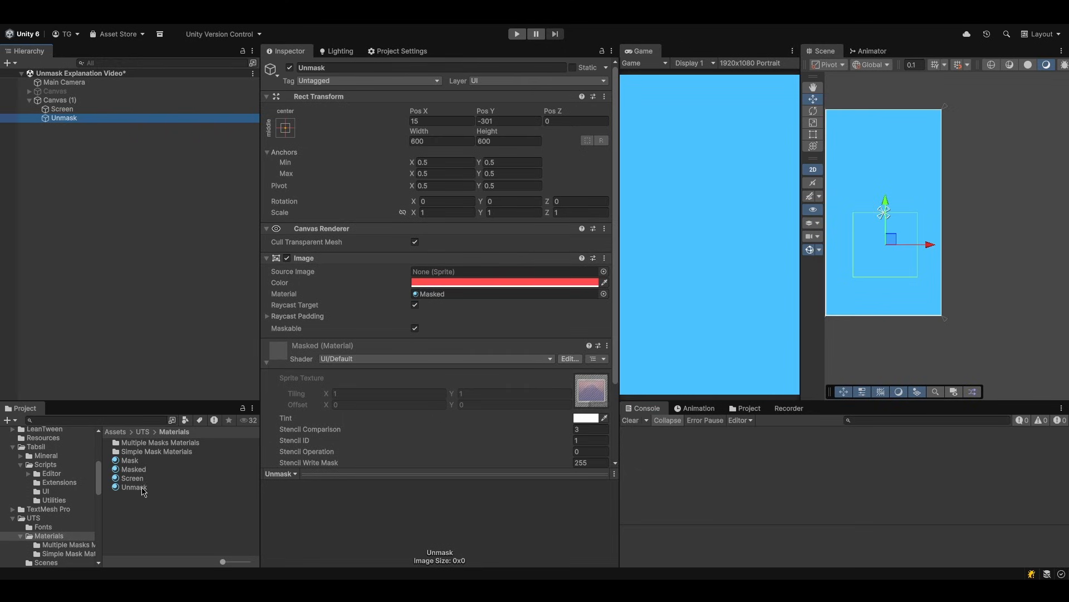
{"action": "left_click_drag", "start_coordinate": [144, 489], "coordinate": [449, 295]}
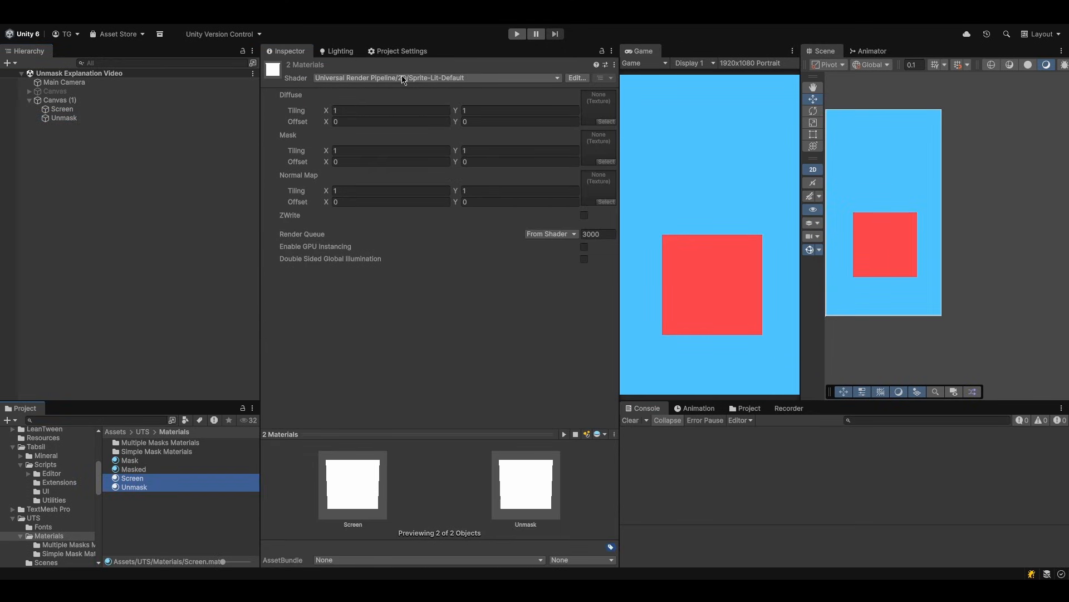
Set the shader of both the Screen and Unmask materials to UI/Default
{"action": "left_click", "coordinate": [404, 78]}
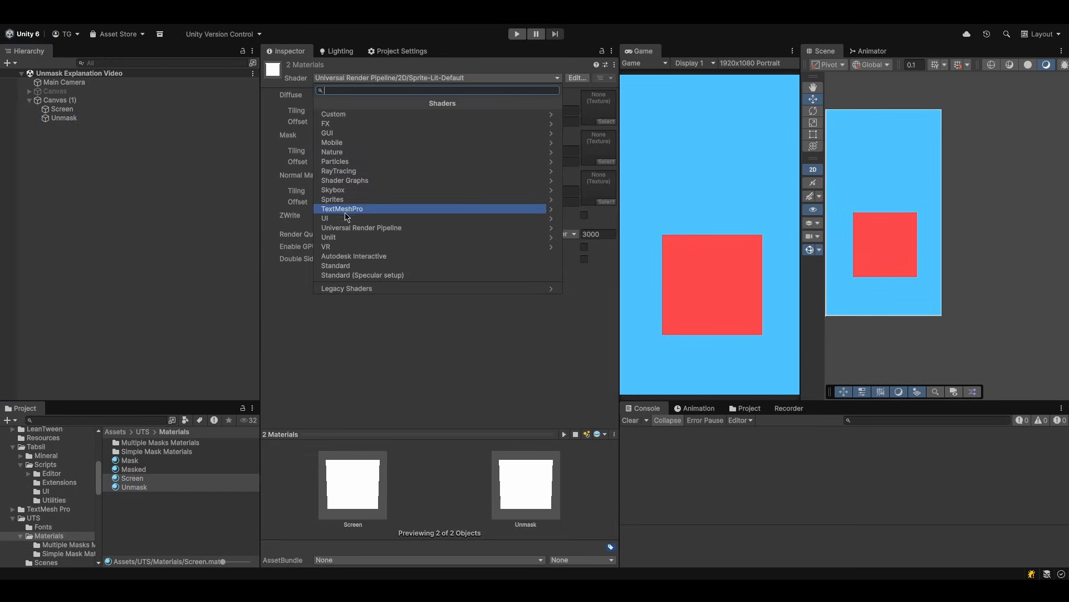
{"action": "left_click", "coordinate": [362, 227]}
{"action": "left_click", "coordinate": [361, 104]}
{"action": "left_click", "coordinate": [360, 217]}
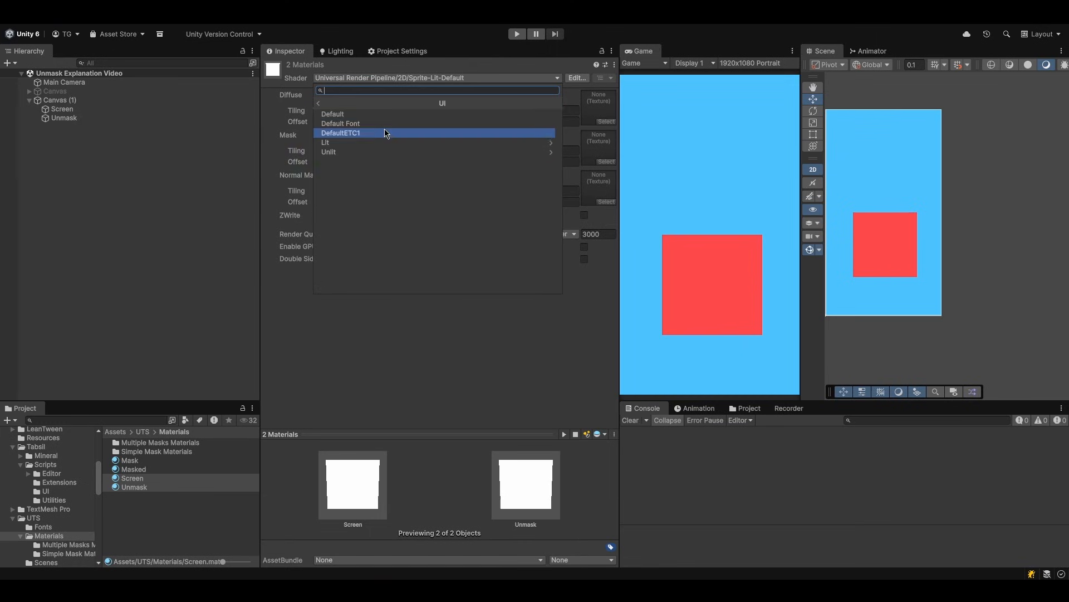
{"action": "left_click", "coordinate": [367, 114]}
{"action": "left_click", "coordinate": [101, 110]}
{"action": "scroll", "coordinate": [560, 359], "scroll_direction": "down", "scroll_amount": 3}
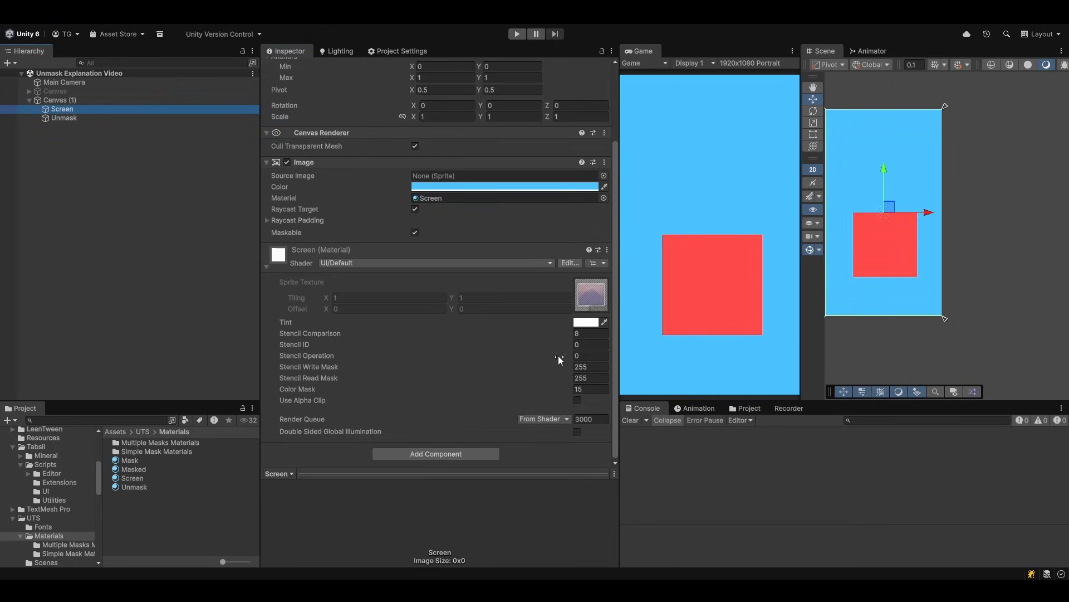
{"action": "left_click", "coordinate": [592, 343]}
Swap the materials in Canvas (1): assign Screen to the red image and Unmask to the blue image
{"action": "left_click", "coordinate": [116, 119]}
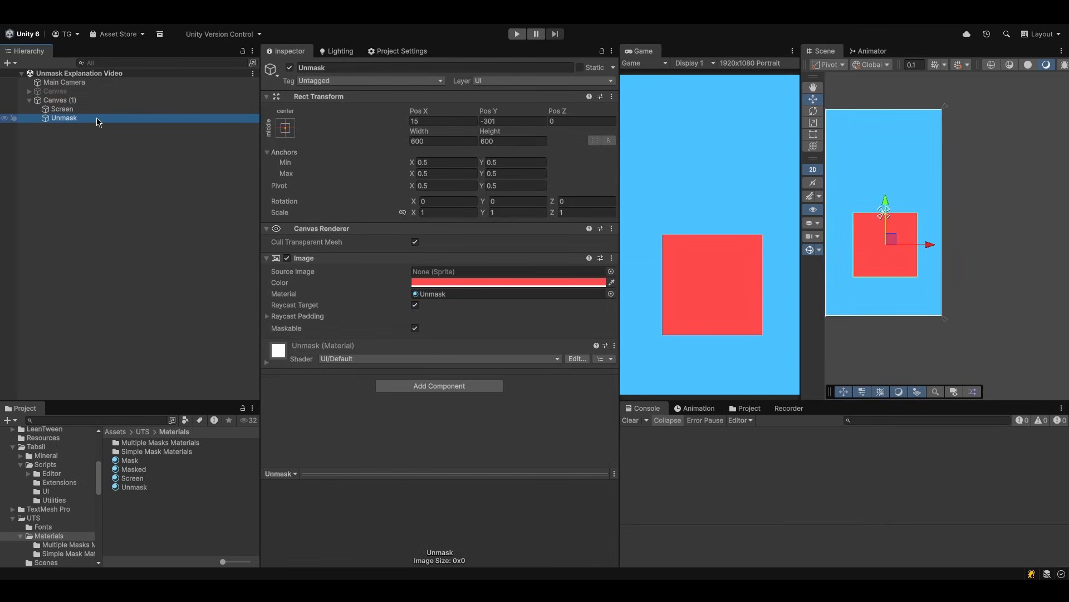
{"action": "left_click_drag", "start_coordinate": [132, 478], "coordinate": [431, 295]}
{"action": "left_click", "coordinate": [101, 111]}
{"action": "left_click_drag", "start_coordinate": [154, 488], "coordinate": [426, 295]}
Anchor the blue image at the middle centre of the canvas and set its width and height to 600
{"action": "left_click", "coordinate": [286, 128]}
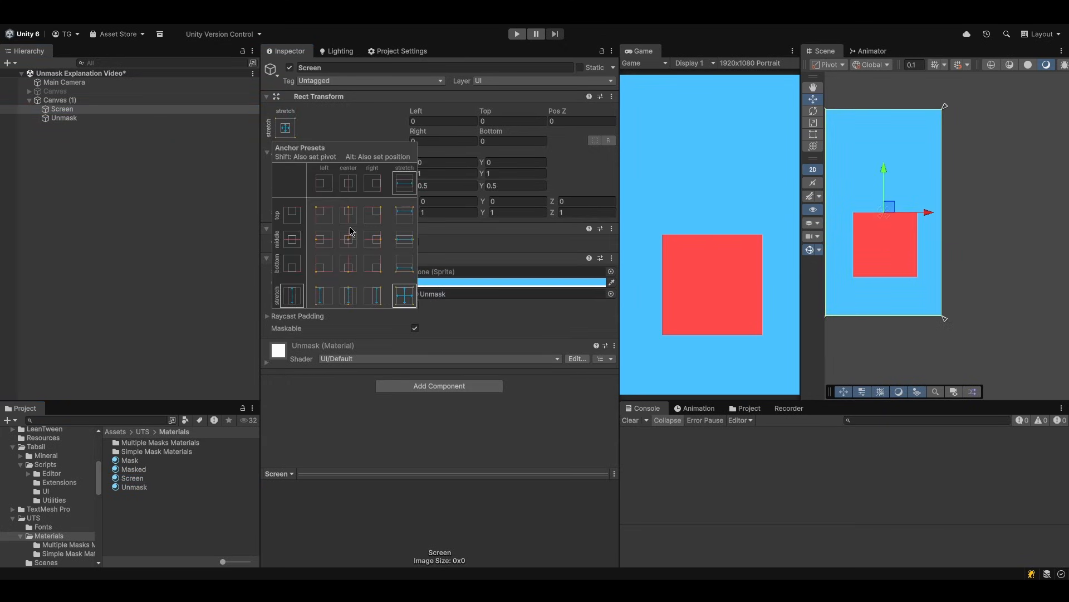
{"action": "left_click", "coordinate": [349, 239]}
{"action": "left_click", "coordinate": [448, 141]}
{"action": "type", "text": "600"}
{"action": "key", "text": "Tab"}
{"action": "type", "text": "600"}
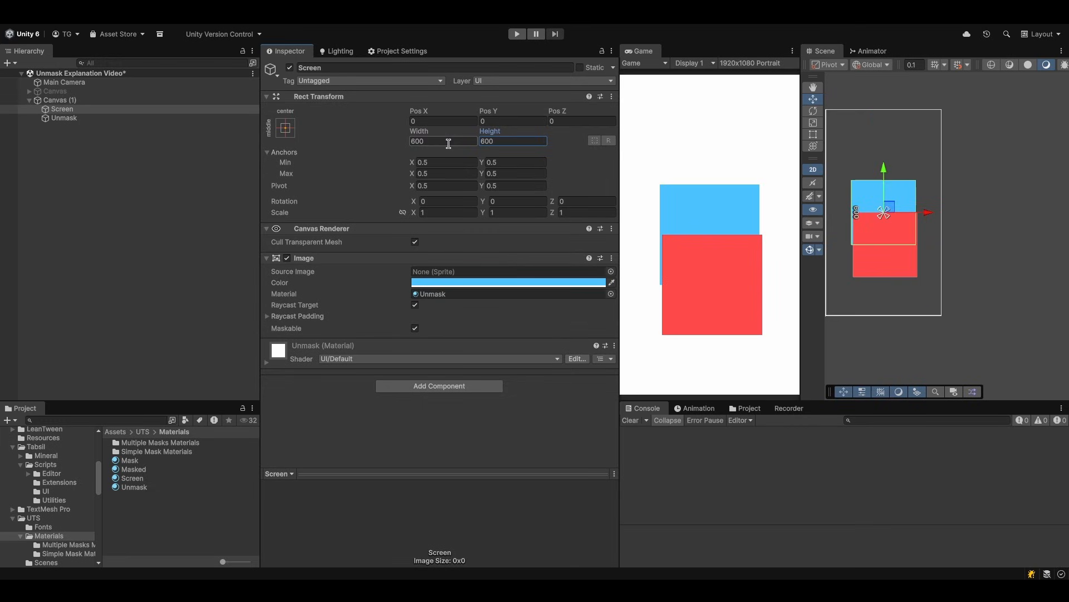
Stretch the red image over the whole canvas with the full-stretch anchor preset and save the scene
{"action": "left_click", "coordinate": [128, 118]}
{"action": "left_click", "coordinate": [286, 128]}
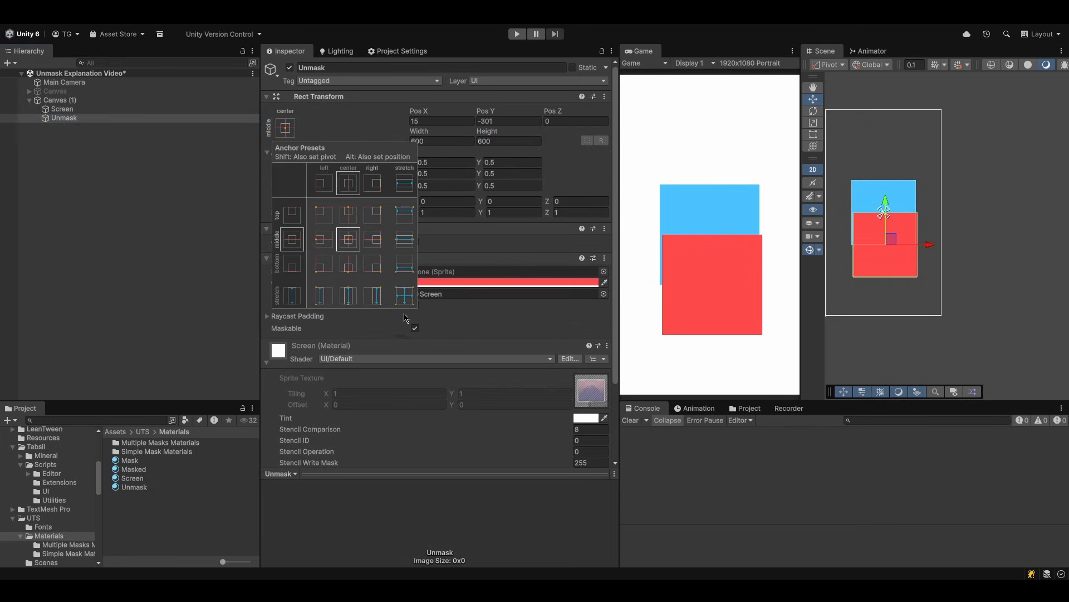
{"action": "left_click", "coordinate": [407, 299], "text": "alt"}
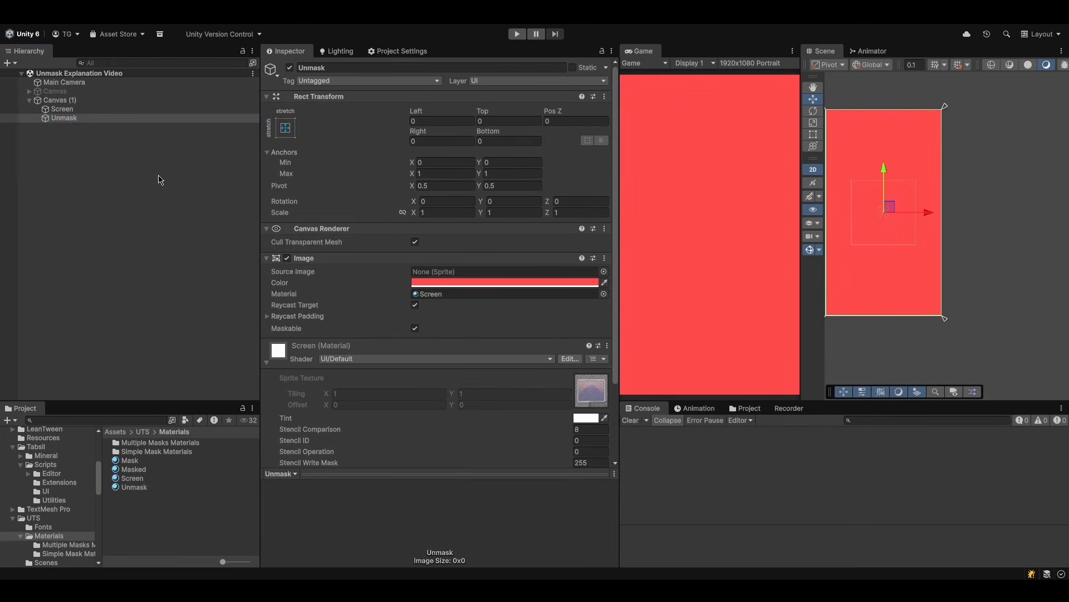
{"action": "key", "text": "ctrl+s"}
Rename the red image as Screen and the blue image as Unmask, and save the scene
{"action": "left_click", "coordinate": [92, 118]}
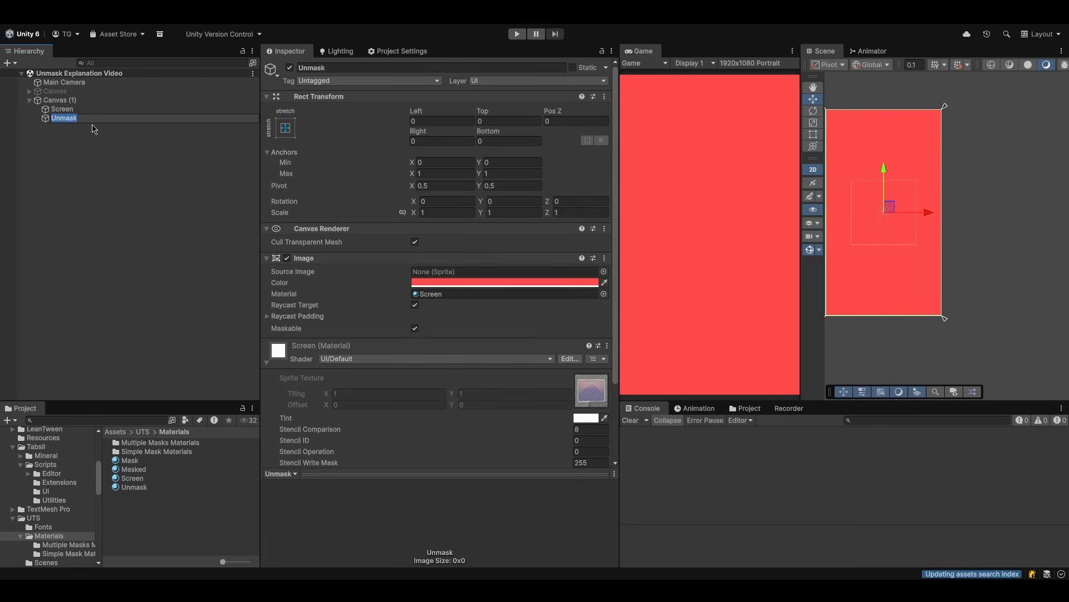
{"action": "type", "text": "Screen"}
{"action": "key", "text": "Return"}
{"action": "key", "text": "Up"}
{"action": "key", "text": "F2"}
{"action": "type", "text": "Unmask"}
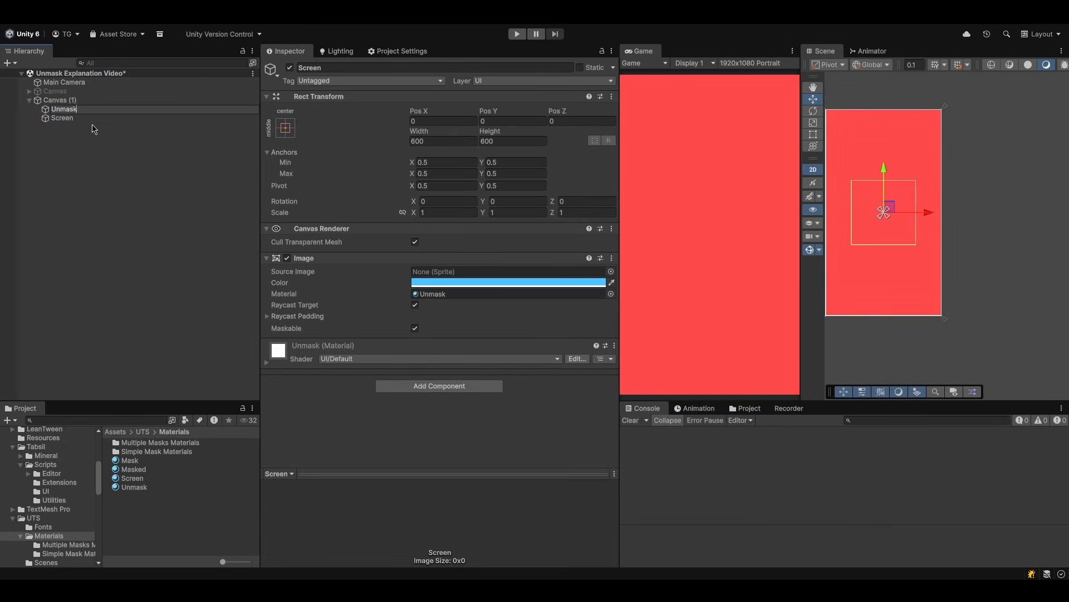
{"action": "key", "text": "Return"}
{"action": "key", "text": "ctrl+s"}
Set the Unmask material's Stencil ID to 1 and Stencil Operation to 2
{"action": "key", "text": "Down"}
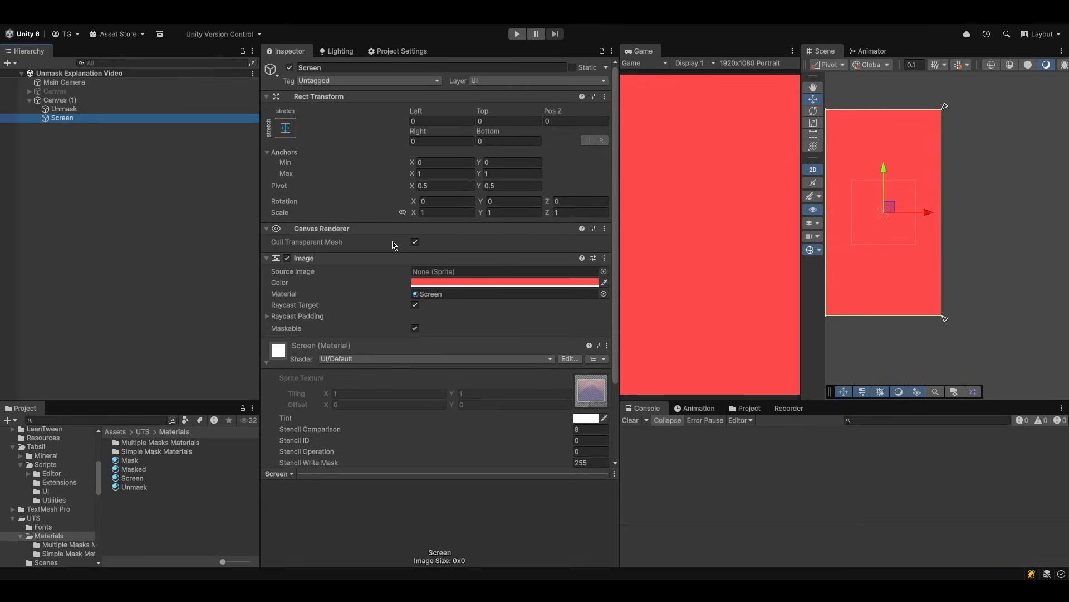
{"action": "key", "text": "Up"}
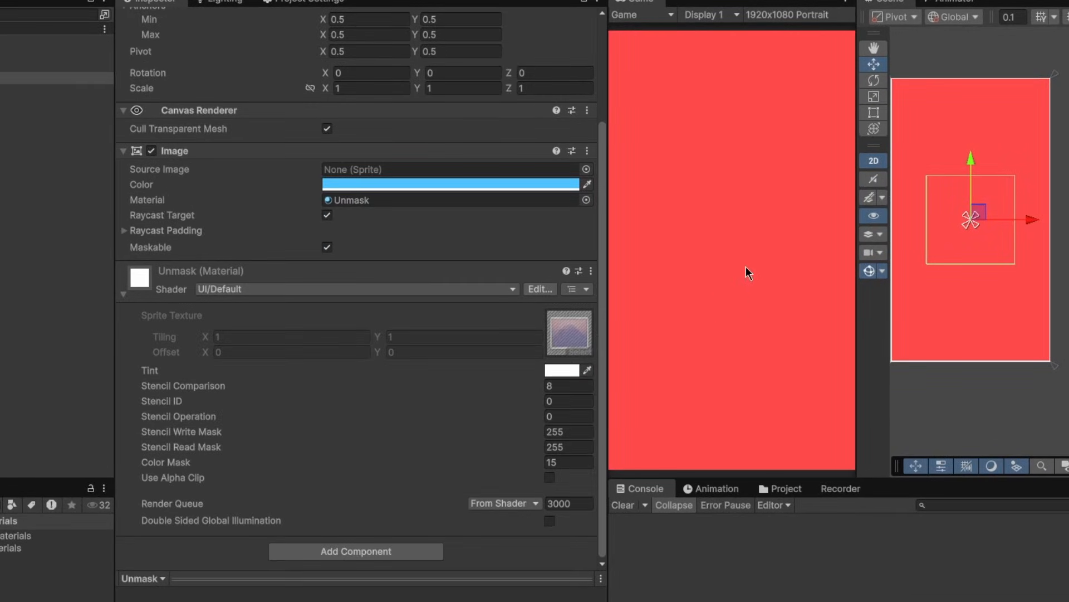
{"action": "left_click", "coordinate": [582, 400]}
{"action": "type", "text": "1"}
{"action": "key", "text": "Tab"}
{"action": "type", "text": "2"}
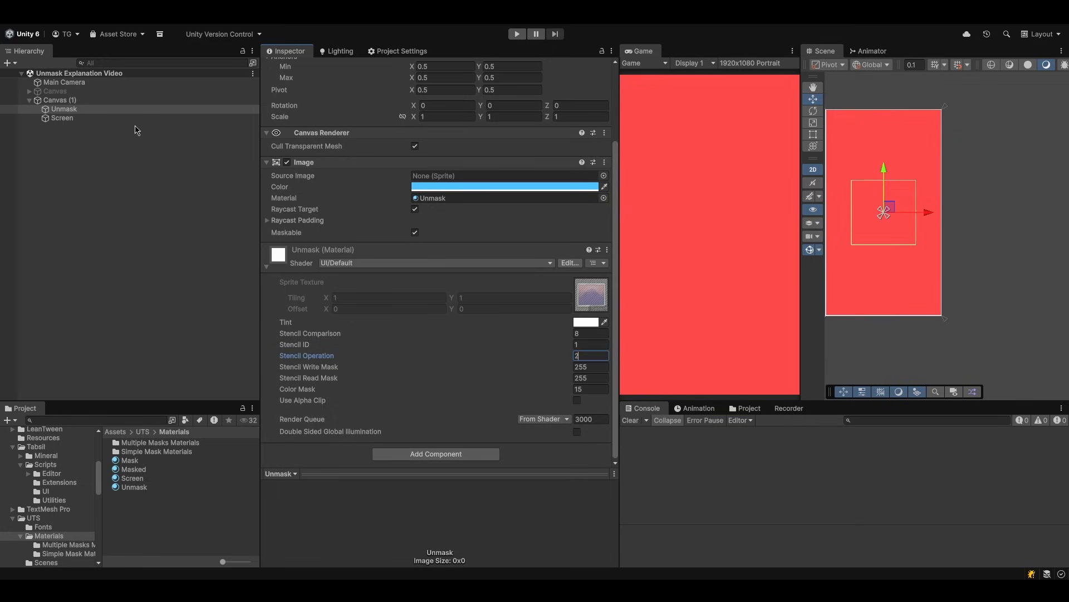
Set the Screen material's Stencil Comparison to 3 and Stencil ID to 1
{"action": "left_click", "coordinate": [131, 119]}
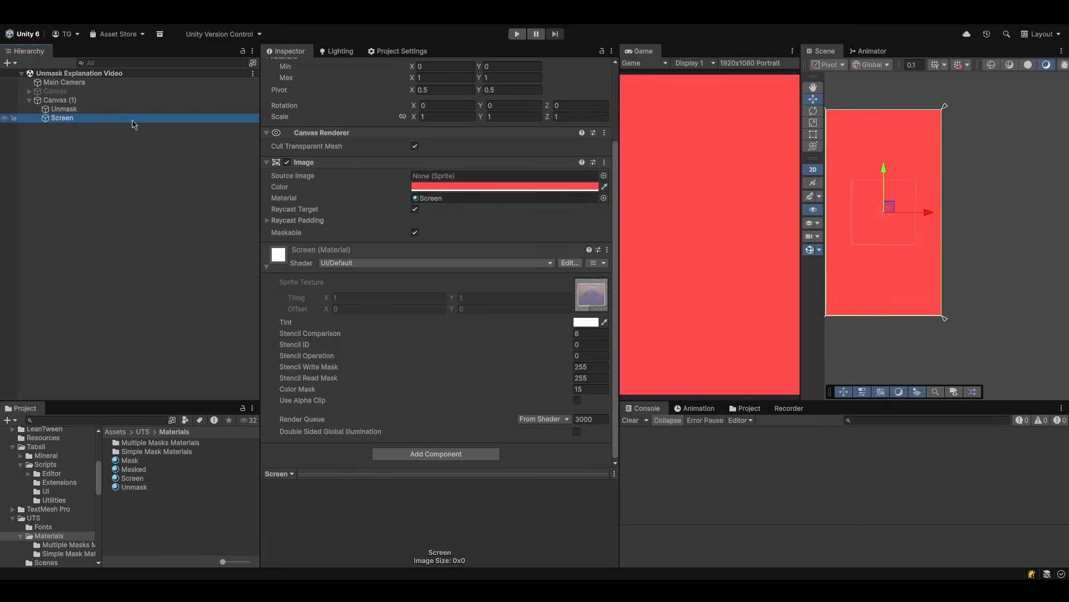
{"action": "left_click", "coordinate": [591, 332]}
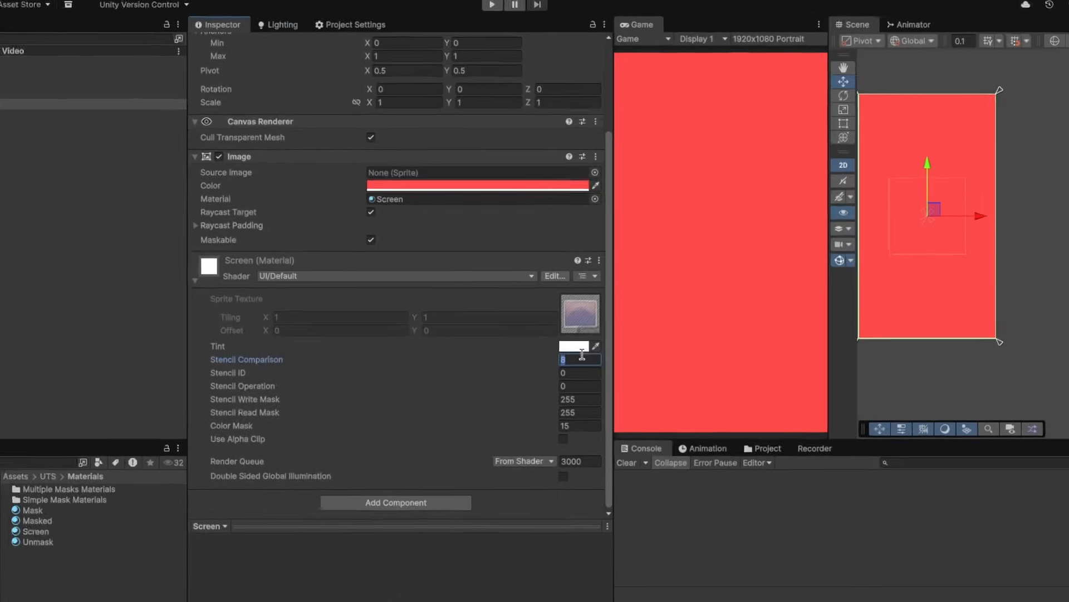
{"action": "type", "text": "3"}
{"action": "key", "text": "Tab"}
{"action": "type", "text": "1"}
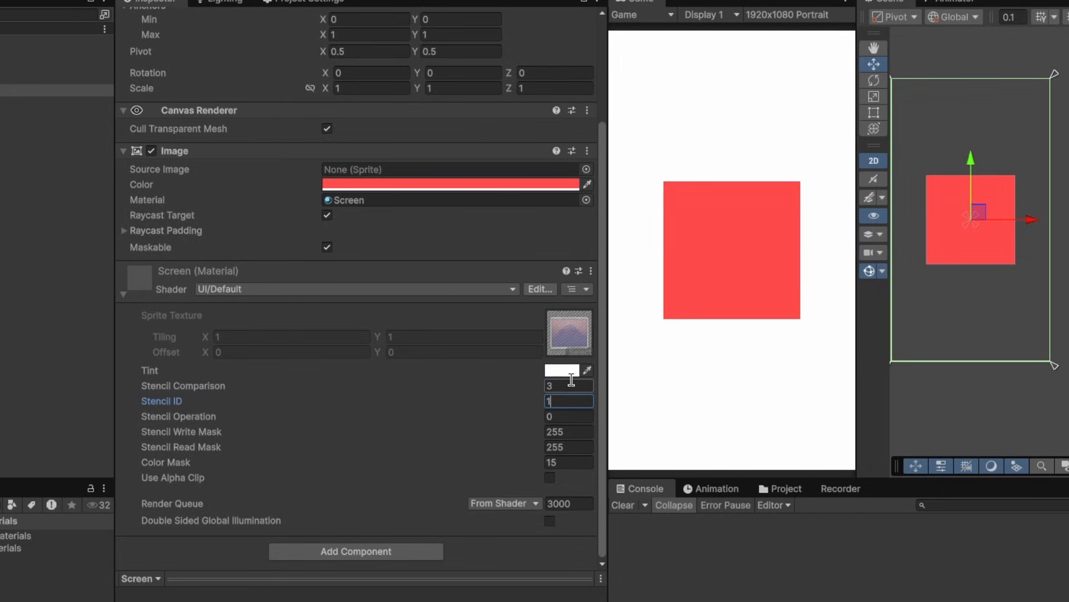
Set the Screen material's Stencil ID to 0 to invert the mask
{"action": "left_click", "coordinate": [658, 401]}
{"action": "left_click", "coordinate": [581, 397]}
{"action": "type", "text": "0"}
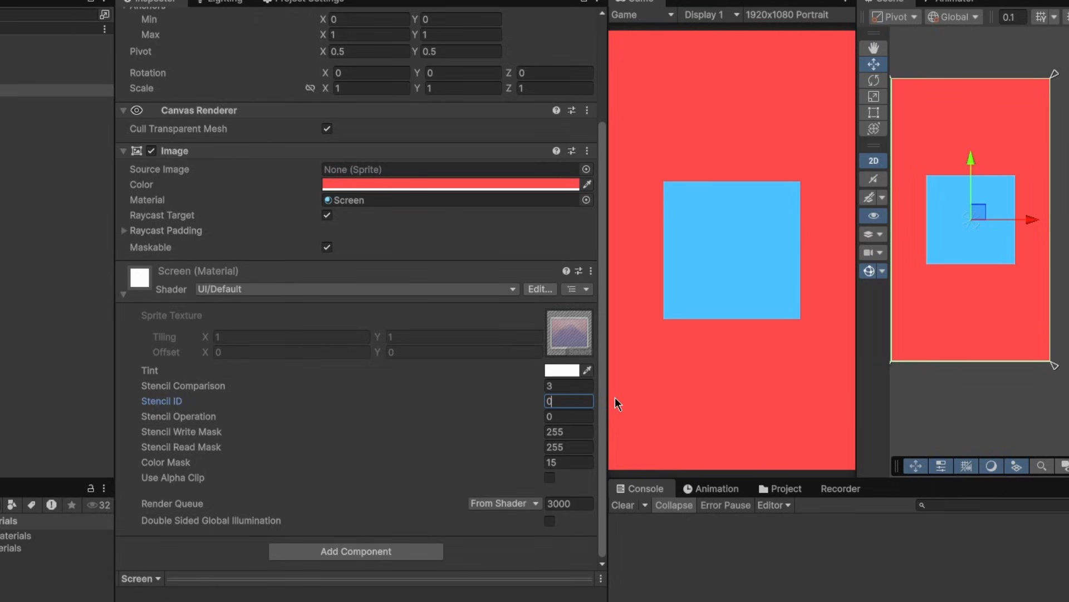
Set the Screen material's Stencil ID back to 1 and its Stencil Comparison to 5
{"action": "left_click_drag", "start_coordinate": [572, 403], "coordinate": [510, 398]}
{"action": "type", "text": "1"}
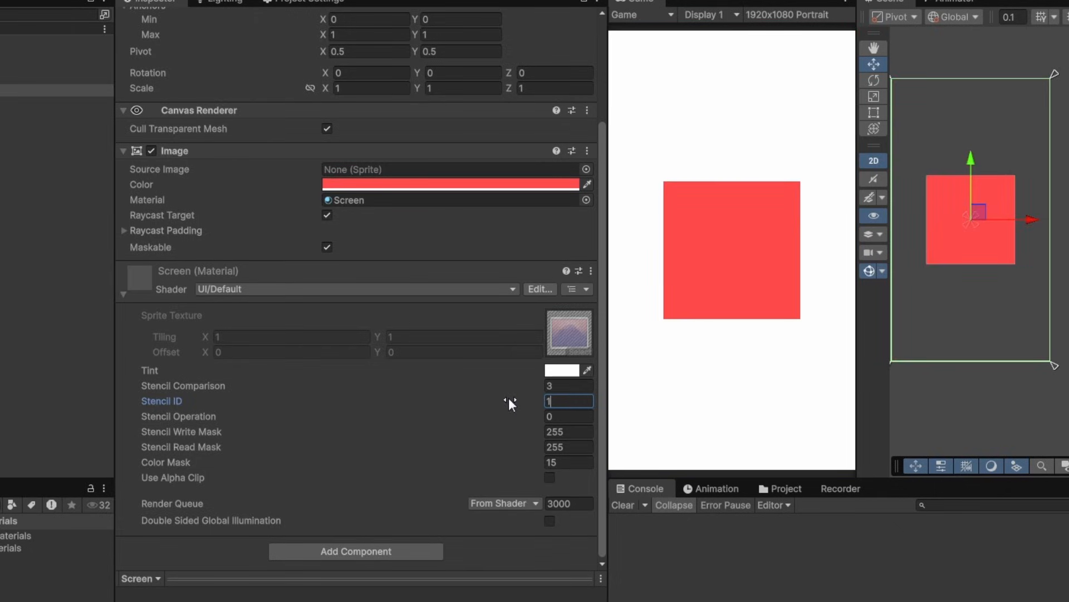
{"action": "left_click", "coordinate": [568, 385]}
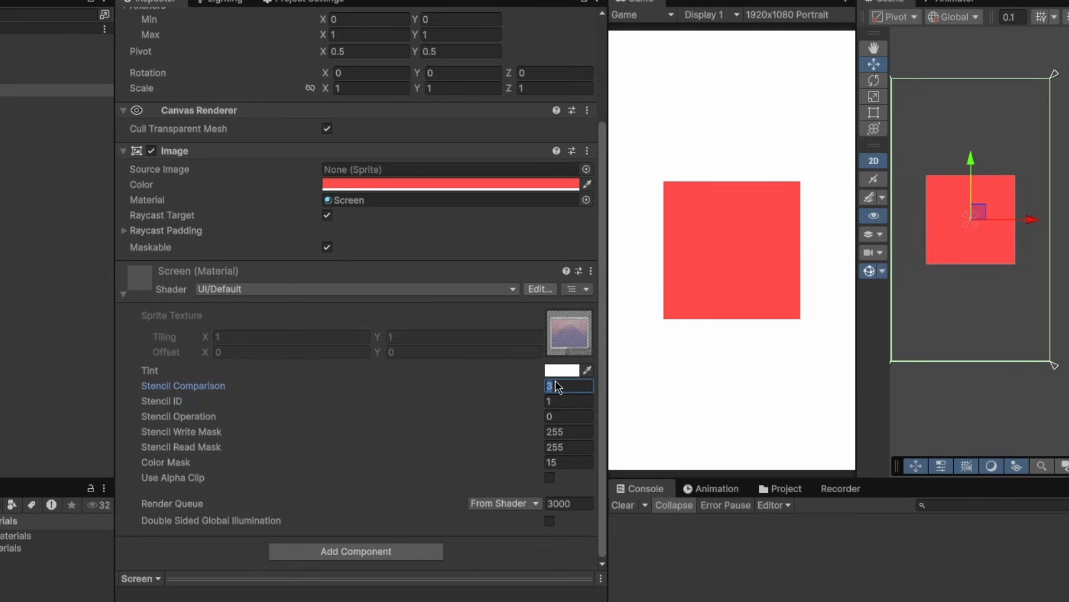
{"action": "left_click", "coordinate": [630, 408]}
{"action": "left_click", "coordinate": [584, 385]}
{"action": "type", "text": "5"}
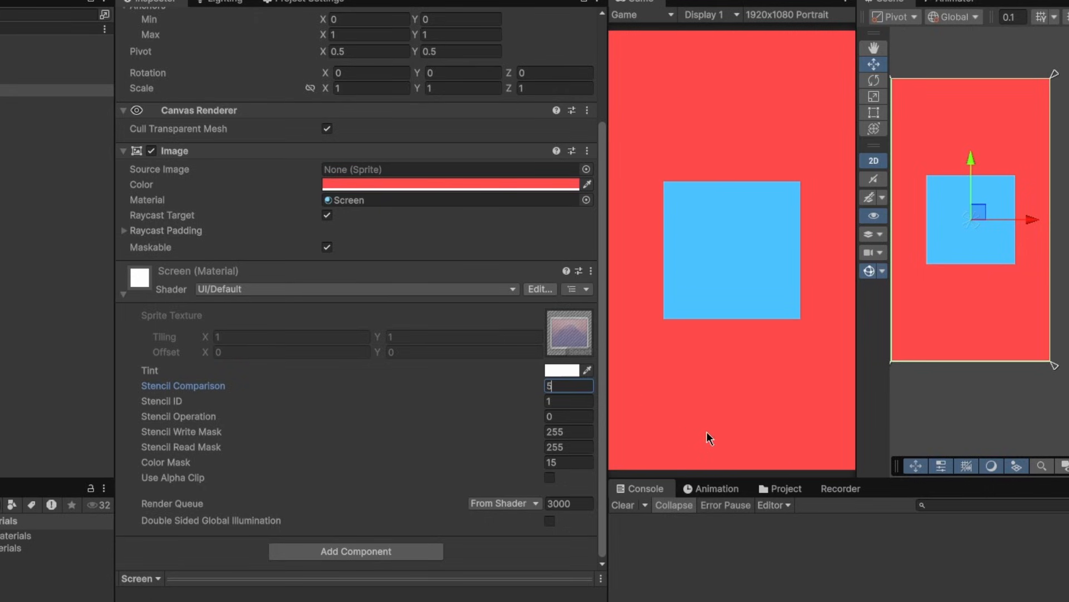
Set the Unmask material's Color Mask to 0 so the blue square is not drawn
{"action": "left_click", "coordinate": [33, 78]}
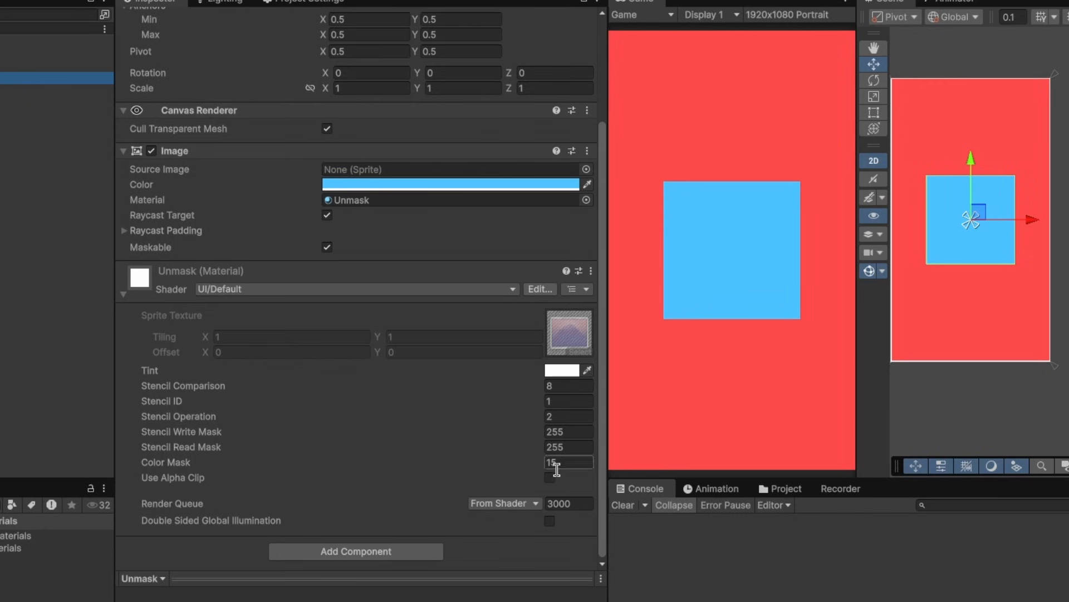
{"action": "left_click", "coordinate": [585, 462]}
{"action": "type", "text": "0"}
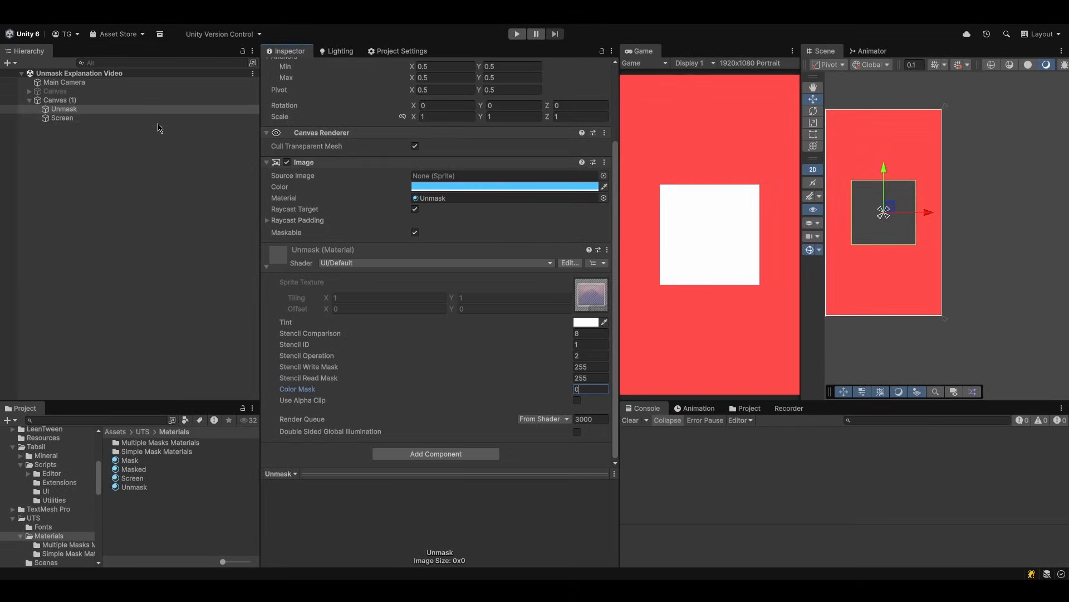
Change the Screen image's color to black and lower its alpha to make it semi-transparent
{"action": "left_click", "coordinate": [159, 119]}
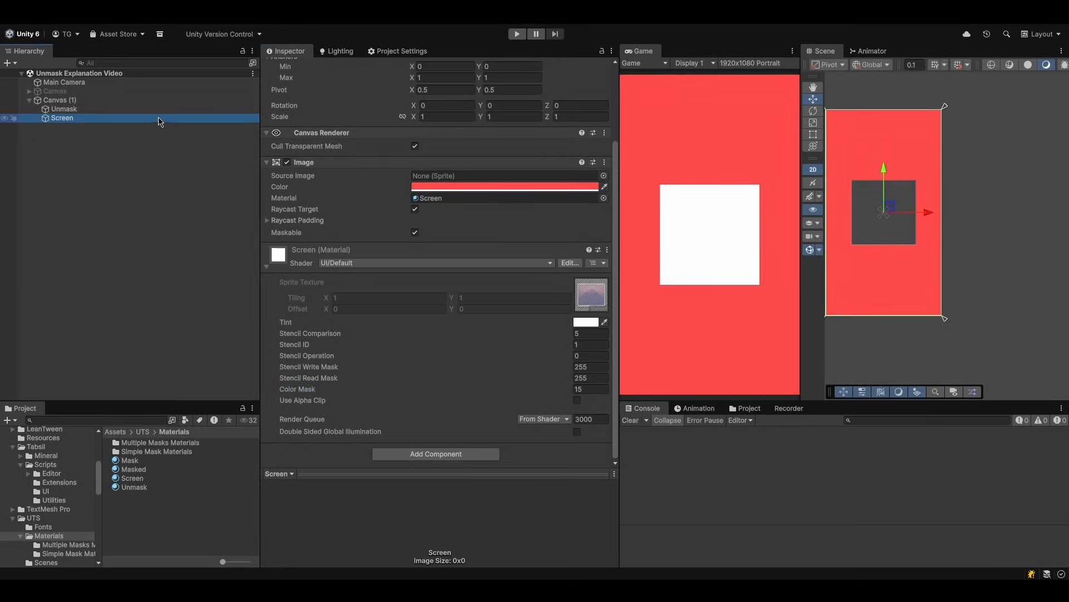
{"action": "left_click", "coordinate": [458, 187]}
{"action": "left_click_drag", "start_coordinate": [502, 257], "coordinate": [490, 302]}
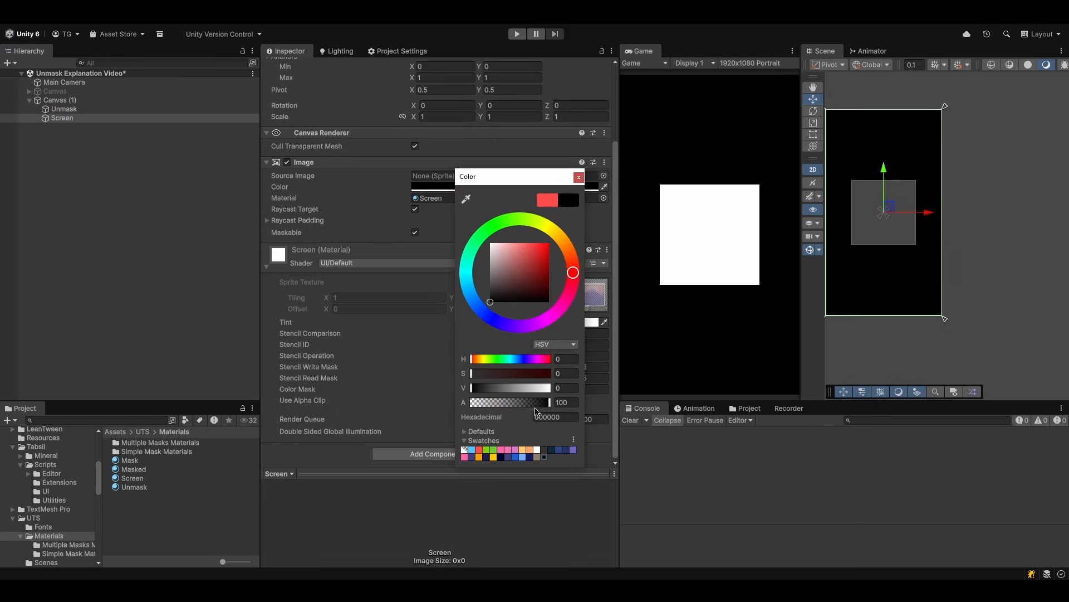
{"action": "left_click_drag", "start_coordinate": [535, 405], "coordinate": [523, 403]}
{"action": "left_click", "coordinate": [696, 33]}
{"action": "left_click", "coordinate": [748, 482]}
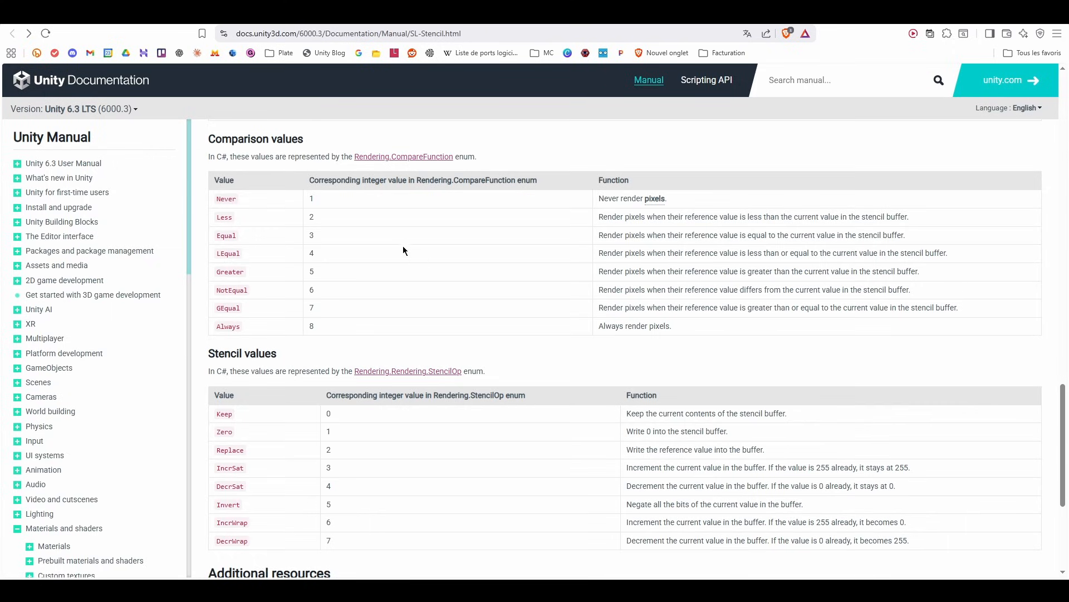
Examine the comparison values and the stencil operation values on the Unity stencil documentation page
{"action": "left_click_drag", "start_coordinate": [312, 197], "coordinate": [353, 330]}
{"action": "left_click", "coordinate": [352, 331]}
{"action": "left_click", "coordinate": [320, 200]}
{"action": "left_click_drag", "start_coordinate": [658, 415], "coordinate": [796, 416]}
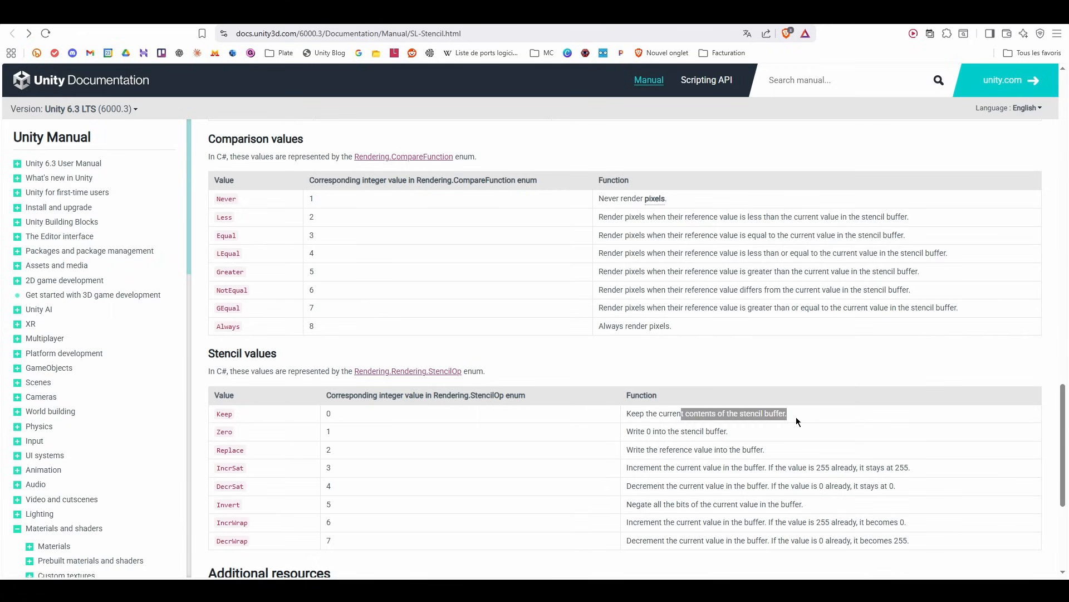
{"action": "left_click", "coordinate": [809, 420]}
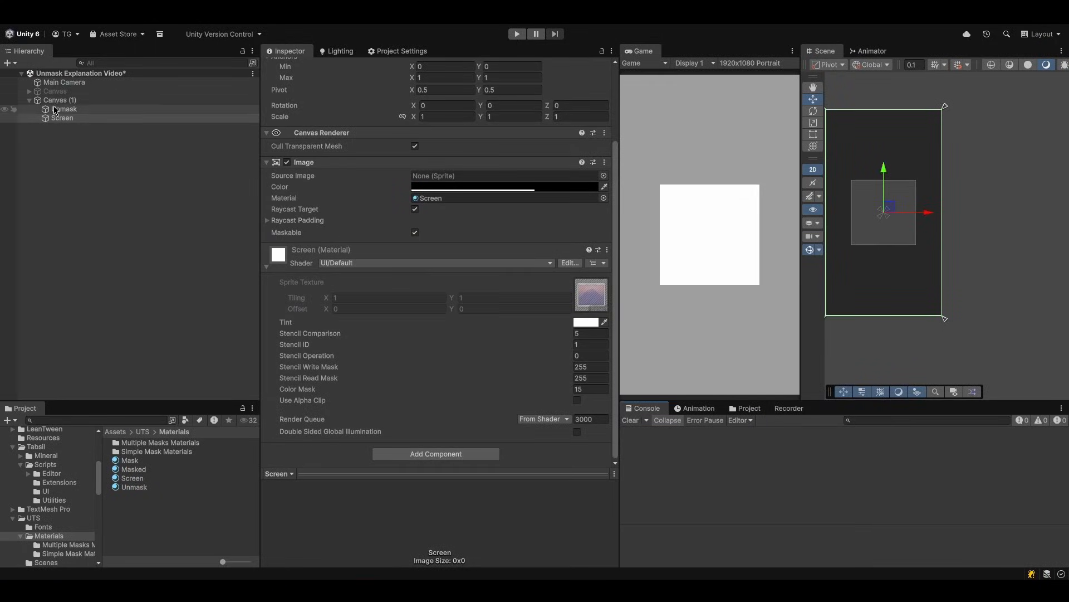
Review the Unmask material's Stencil Operation and Stencil ID, and save the scene
{"action": "left_click", "coordinate": [54, 102]}
{"action": "left_click", "coordinate": [57, 109]}
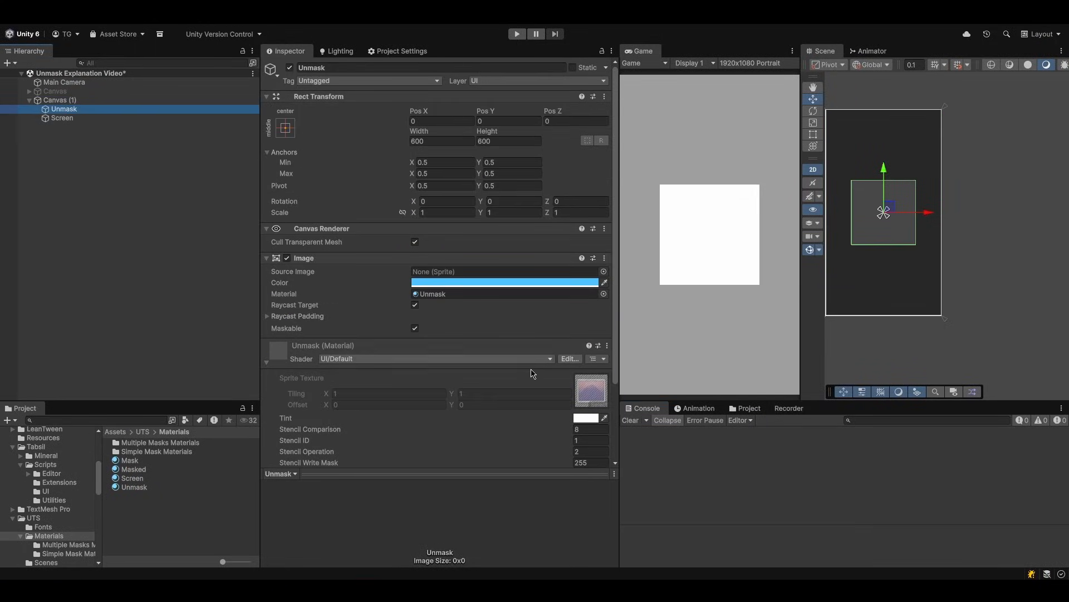
{"action": "scroll", "coordinate": [553, 401], "scroll_direction": "down", "scroll_amount": 2}
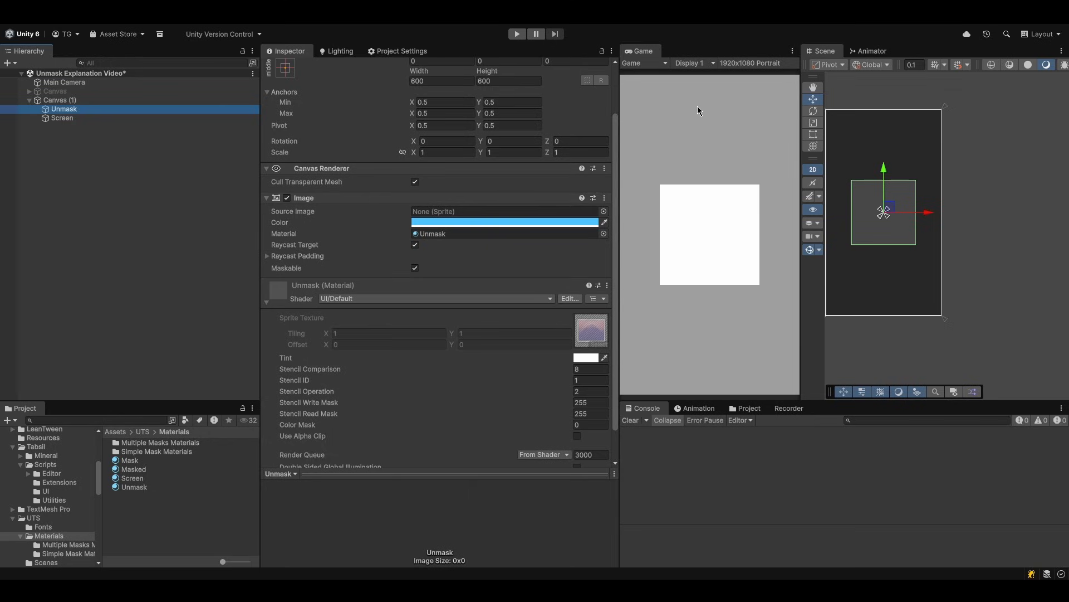
{"action": "left_click", "coordinate": [590, 391]}
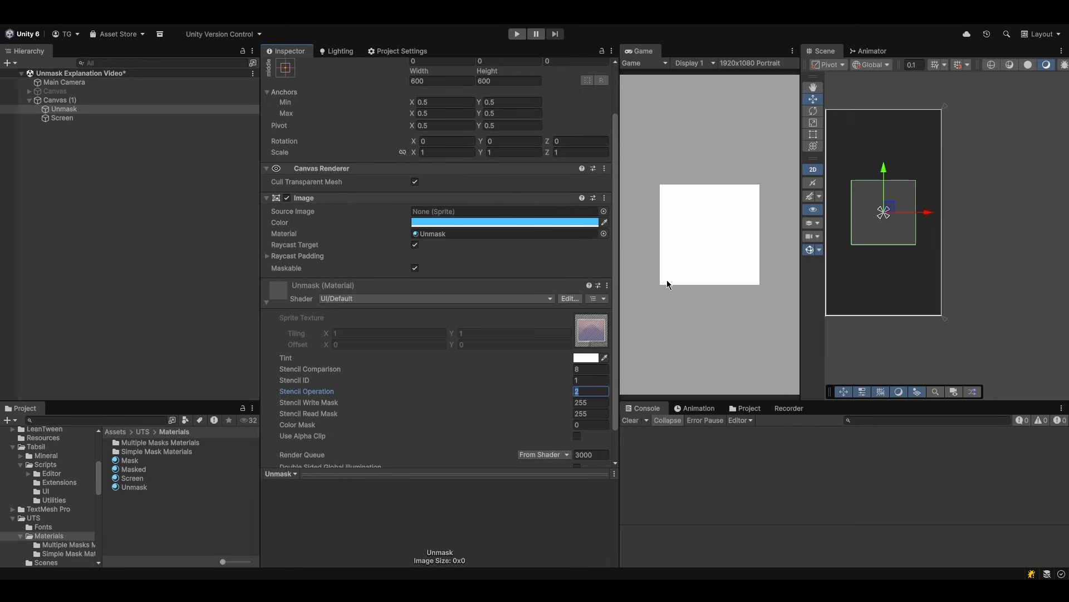
{"action": "left_click", "coordinate": [588, 381]}
{"action": "key", "text": "ctrl+s"}
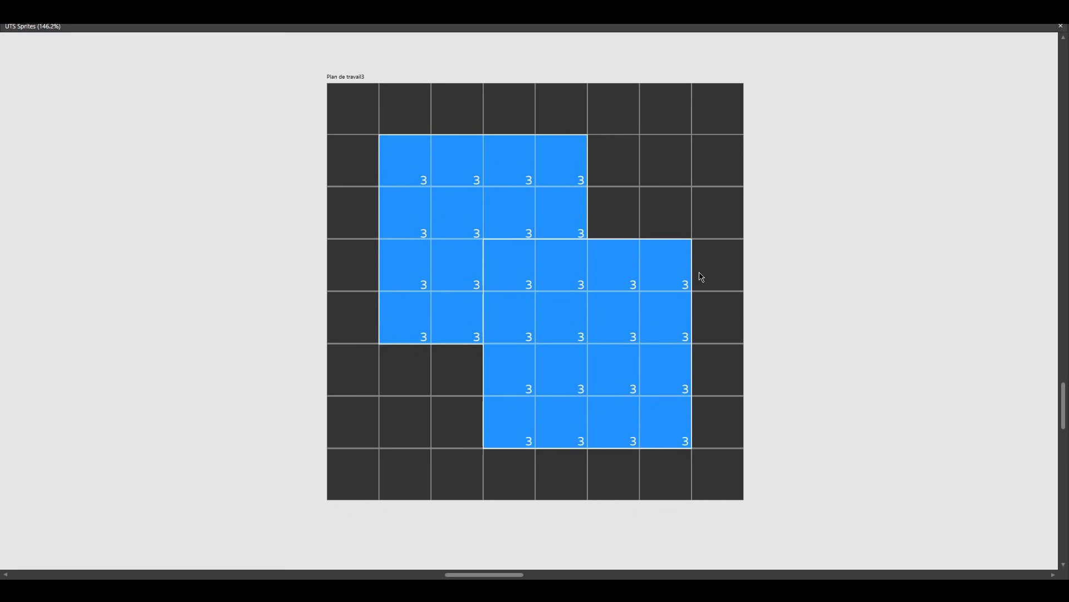
Switch to the UTS Sprites document and examine the diagrams of two overlapping masks writing separate stencil bits
{"action": "middle_click_drag", "start_coordinate": [921, 248], "coordinate": [454, 229]}
{"action": "middle_click_drag", "start_coordinate": [833, 228], "coordinate": [392, 225]}
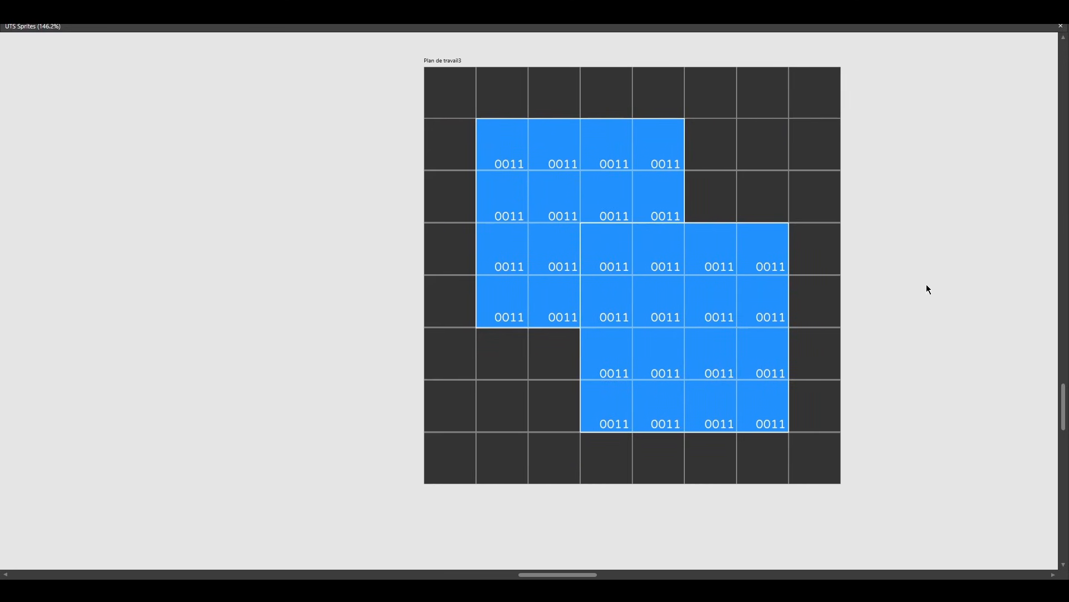
{"action": "middle_click_drag", "start_coordinate": [927, 289], "coordinate": [909, 298]}
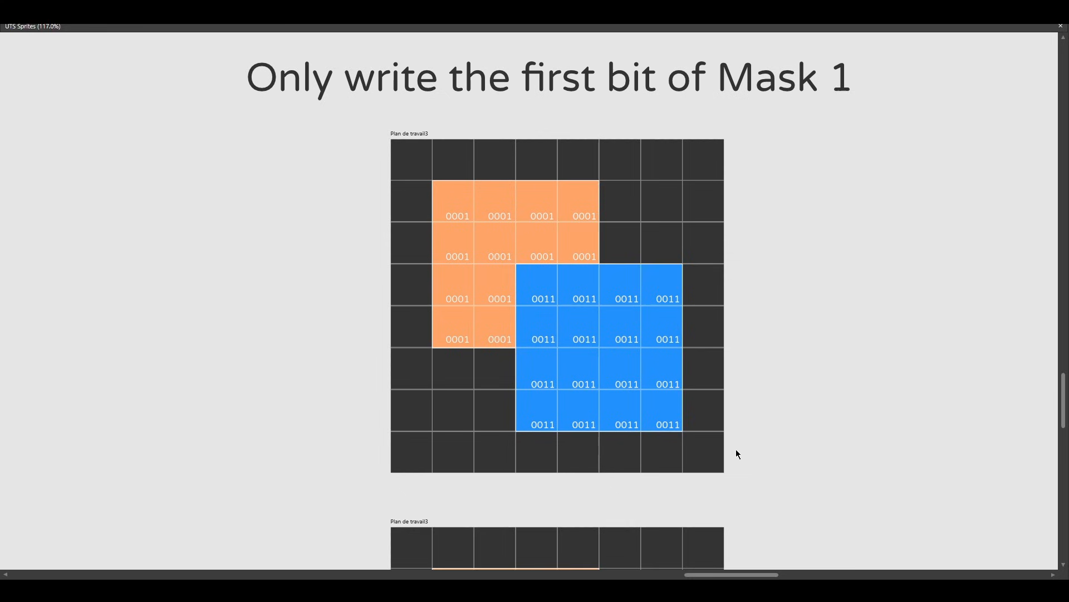
{"action": "scroll", "coordinate": [735, 449], "scroll_direction": "down", "scroll_amount": 10}
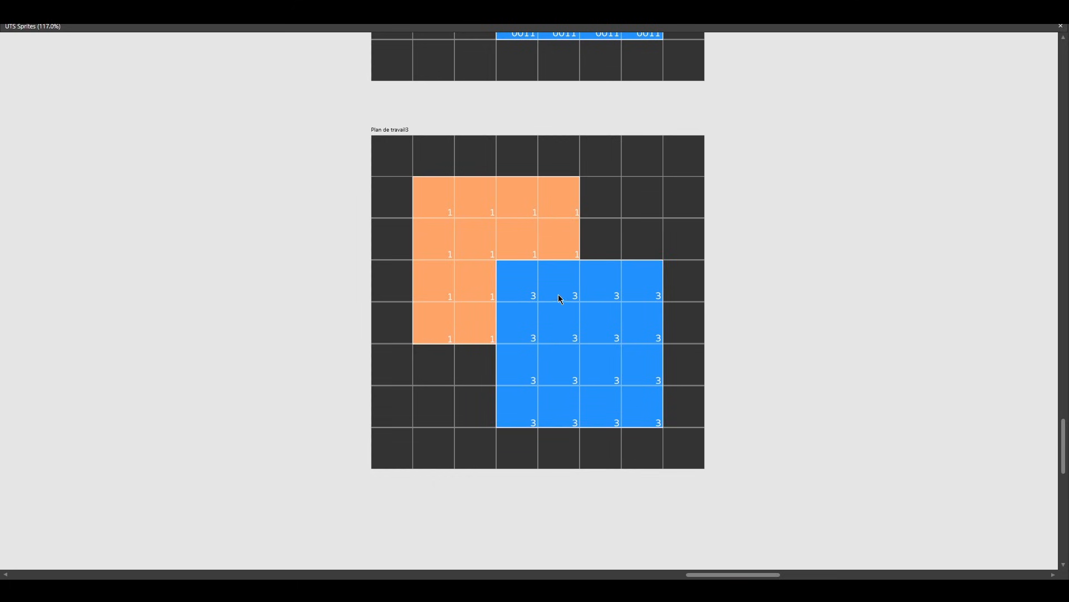
{"action": "middle_click_drag", "start_coordinate": [869, 122], "coordinate": [834, 383]}
{"action": "middle_click_drag", "start_coordinate": [851, 306], "coordinate": [851, 447]}
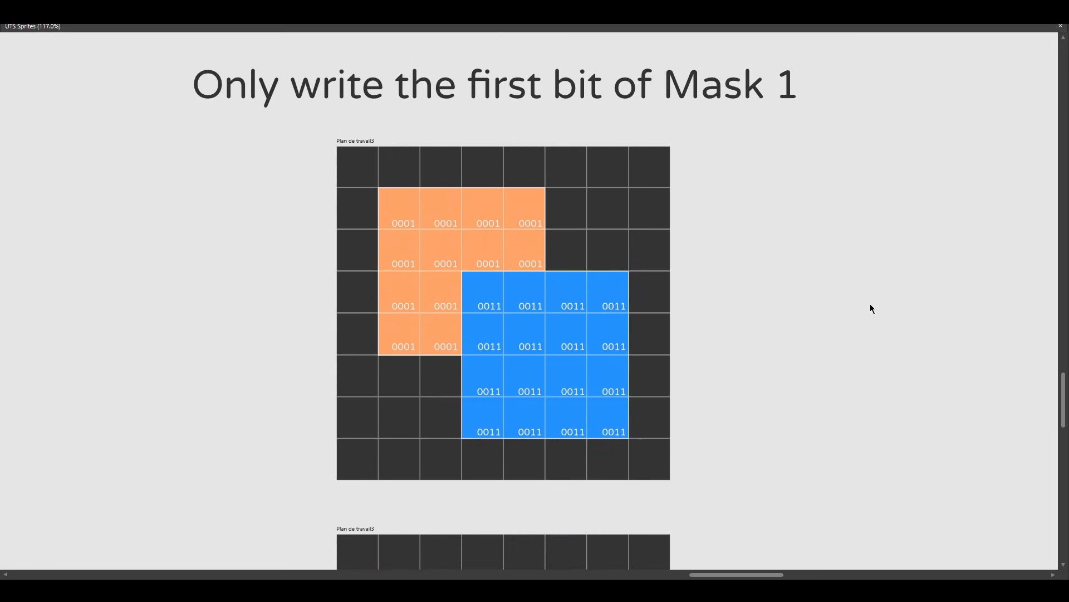
{"action": "middle_click_drag", "start_coordinate": [912, 255], "coordinate": [309, 251]}
{"action": "middle_click_drag", "start_coordinate": [925, 279], "coordinate": [585, 275]}
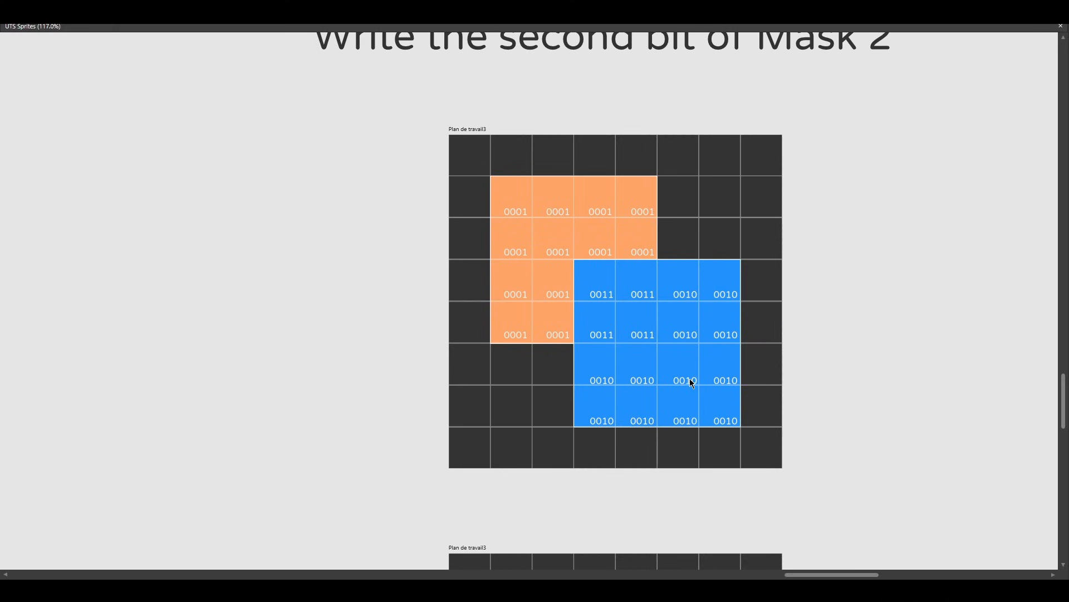
{"action": "middle_click_drag", "start_coordinate": [836, 447], "coordinate": [836, 42]}
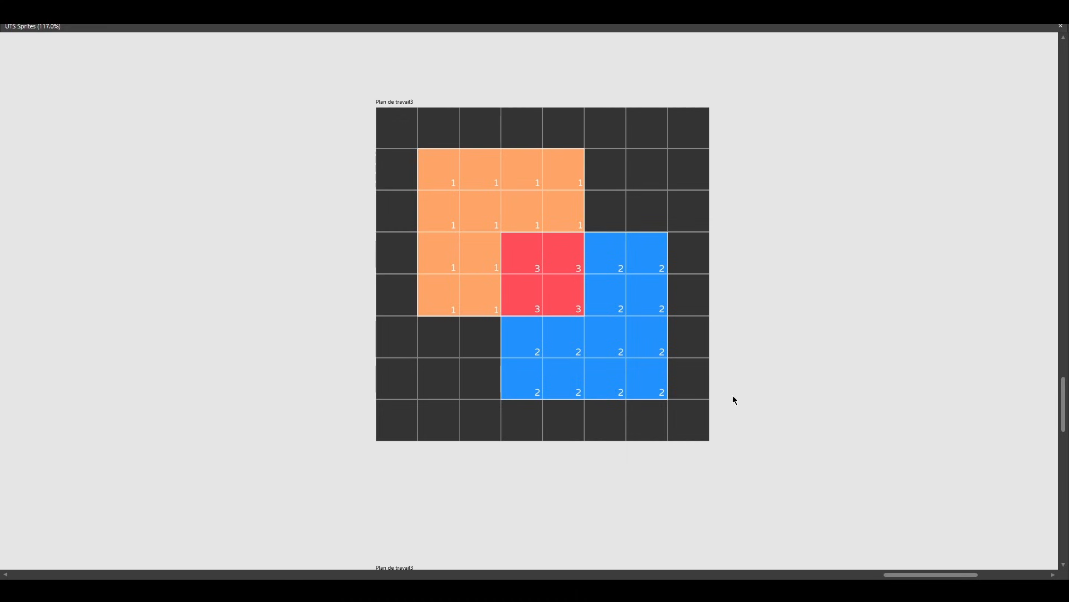
{"action": "scroll", "coordinate": [749, 224], "scroll_direction": "down", "scroll_amount": 5}
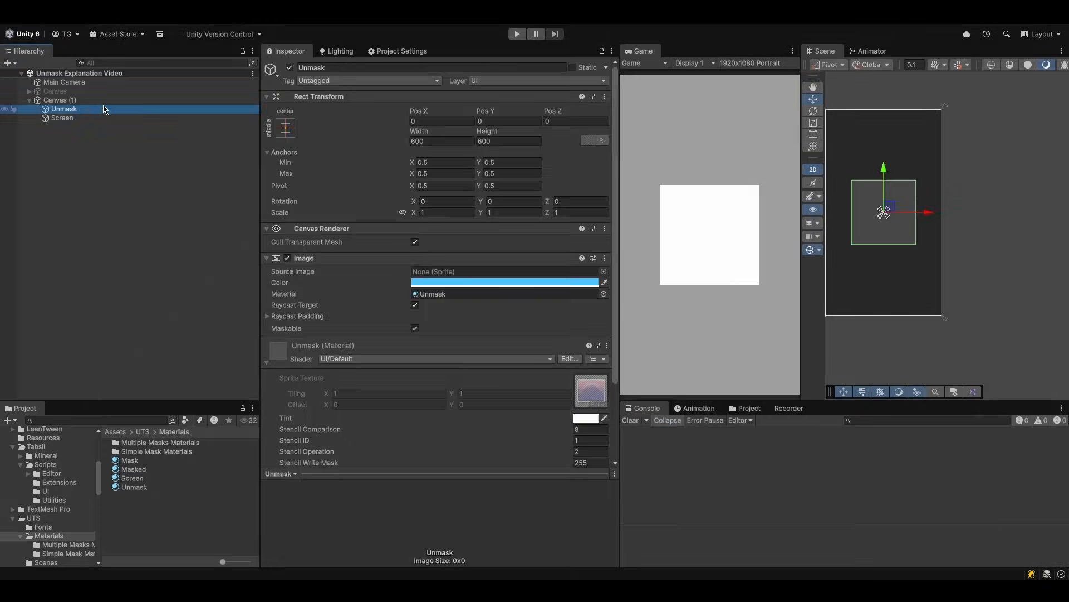
Deactivate the Canvas (1) object and collapse its hierarchy
{"action": "left_click", "coordinate": [259, 100]}
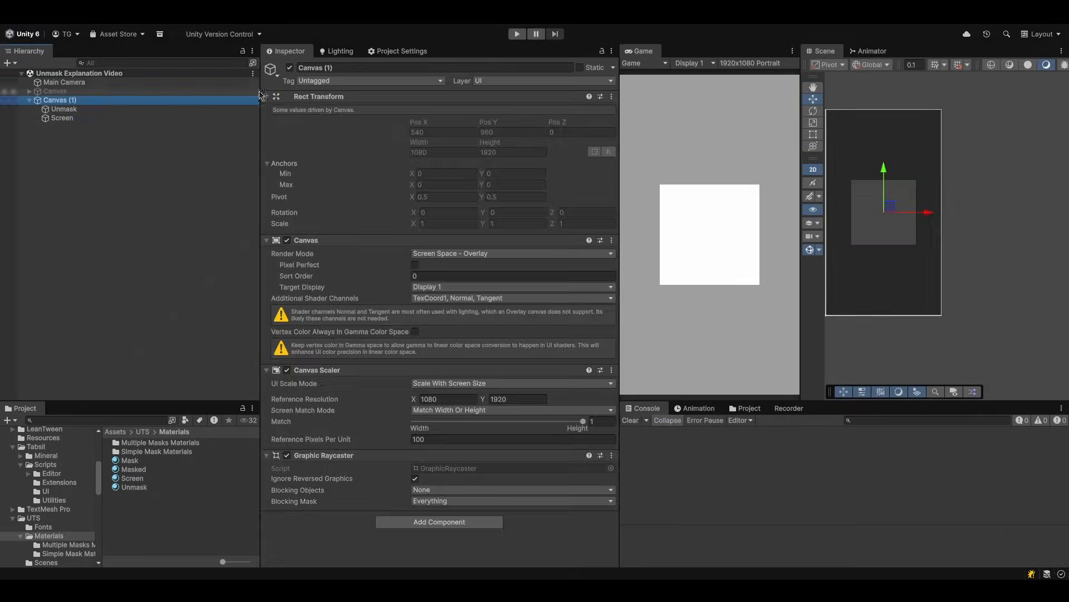
{"action": "left_click", "coordinate": [290, 68]}
{"action": "left_click", "coordinate": [29, 100]}
Duplicate Canvas (1) as an active canvas named Write Mask Canvas
{"action": "key", "text": "ctrl+d"}
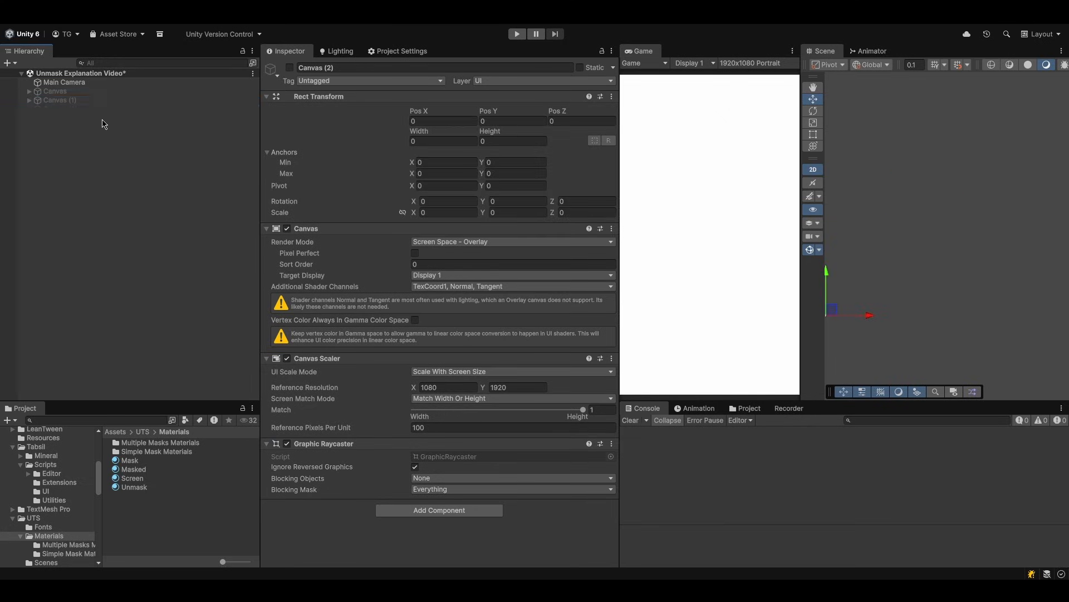
{"action": "type", "text": "W"}
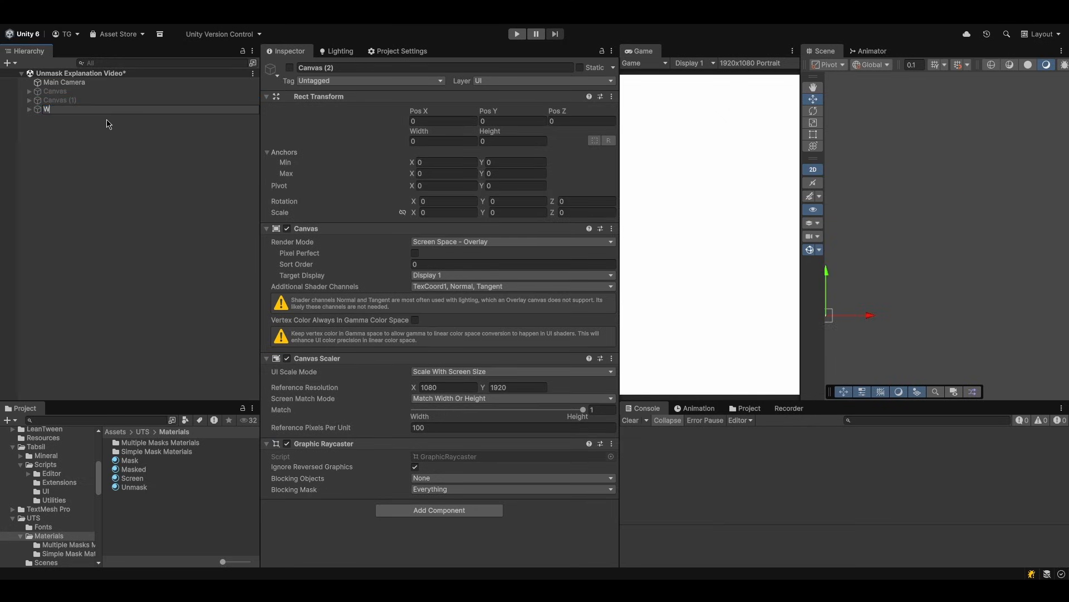
{"action": "type", "text": "rite Mask Canvas"}
{"action": "key", "text": "Return"}
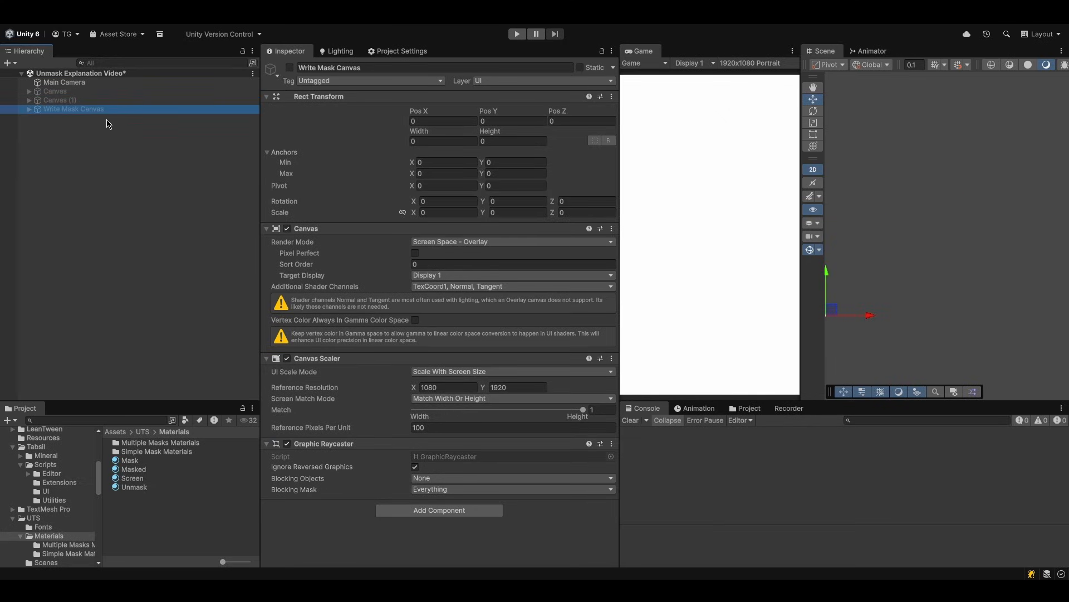
{"action": "key", "text": "Right"}
{"action": "left_click", "coordinate": [289, 67]}
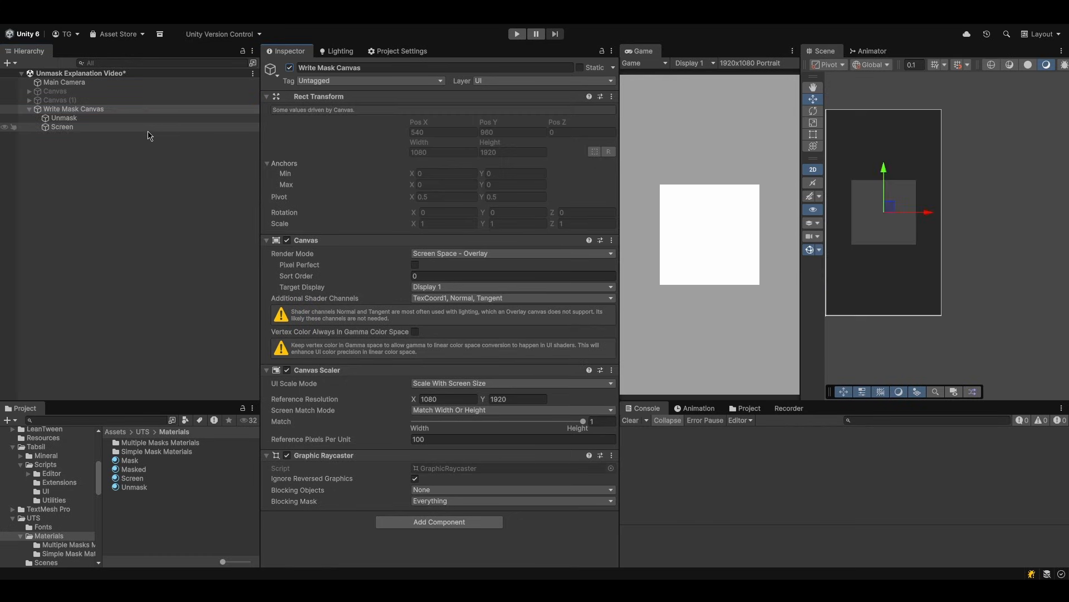
Move the Unmask image in Write Mask Canvas to about X -104, Y 140 and assign it the Mask material
{"action": "left_click", "coordinate": [131, 118]}
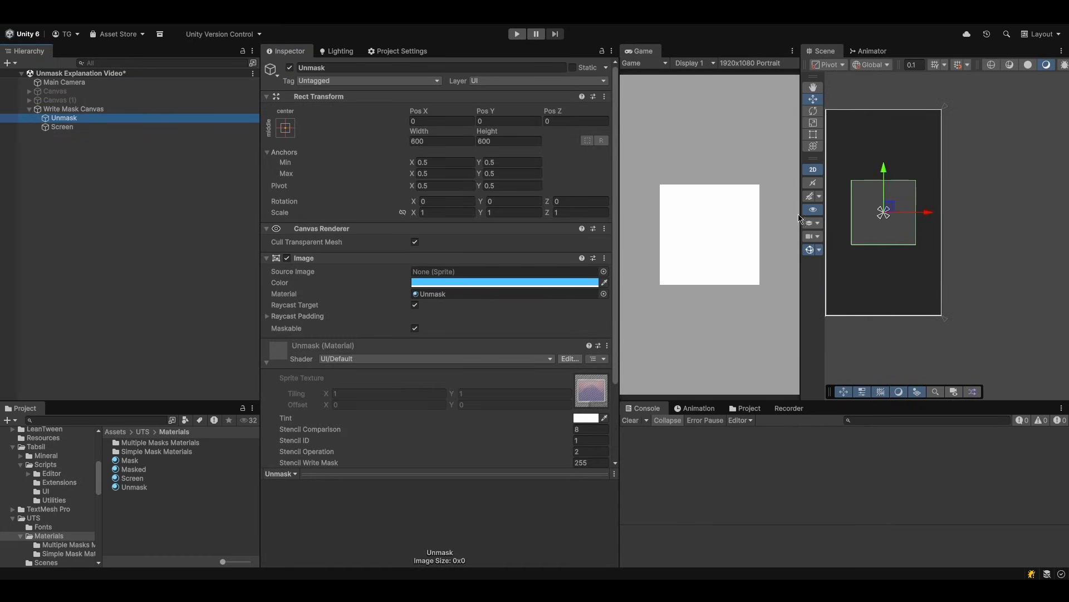
{"action": "left_click_drag", "start_coordinate": [890, 206], "coordinate": [879, 191]}
{"action": "scroll", "coordinate": [446, 405], "scroll_direction": "down", "scroll_amount": 3}
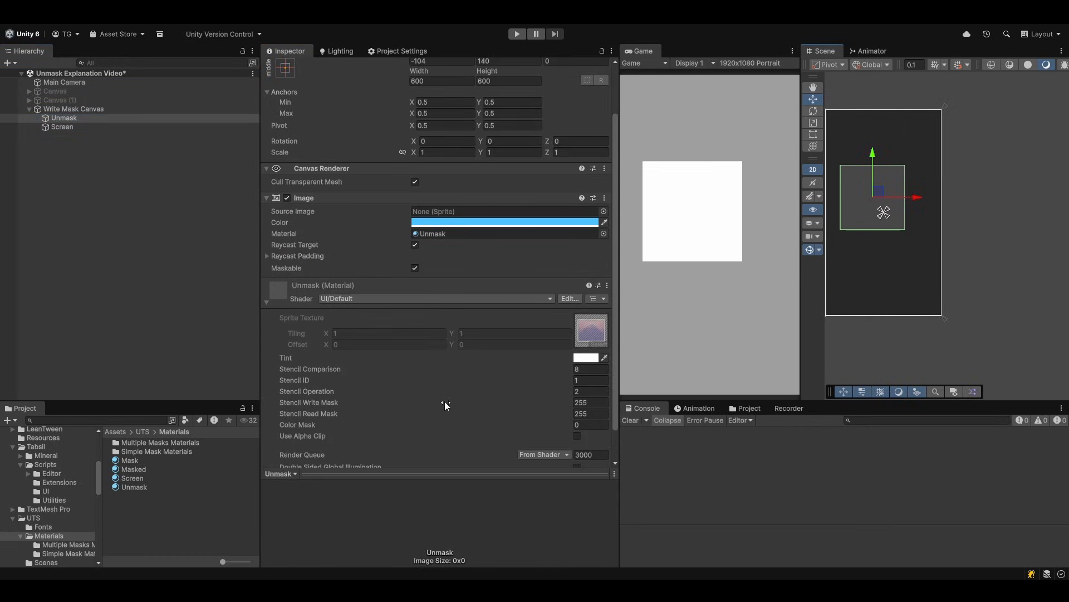
{"action": "left_click_drag", "start_coordinate": [161, 462], "coordinate": [449, 234]}
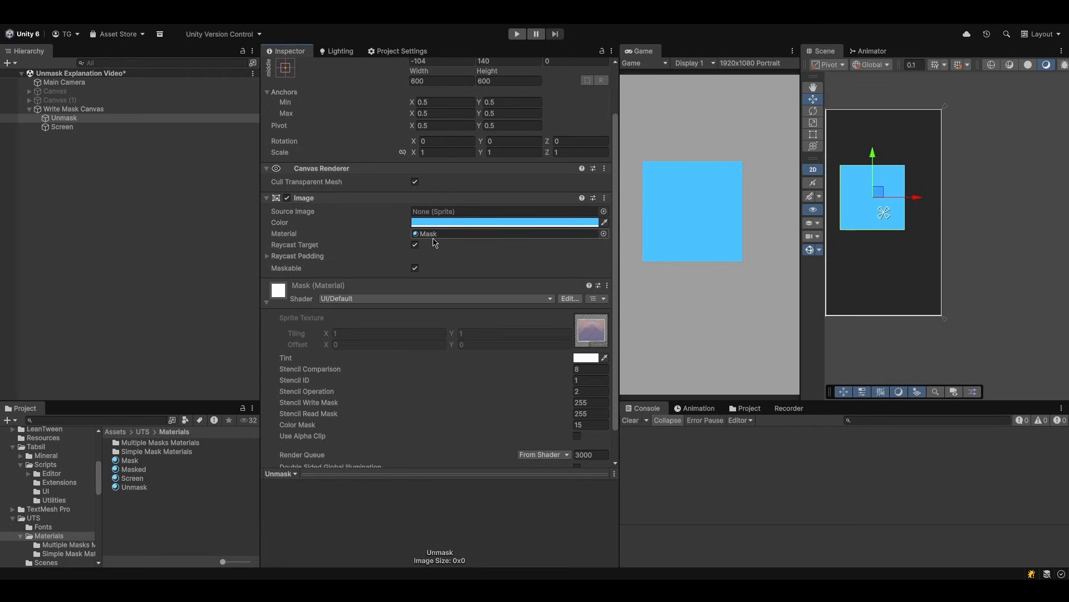
Duplicate the Unmask image, naming the copy Mask 2 and the original Mask 1
{"action": "left_click", "coordinate": [87, 119]}
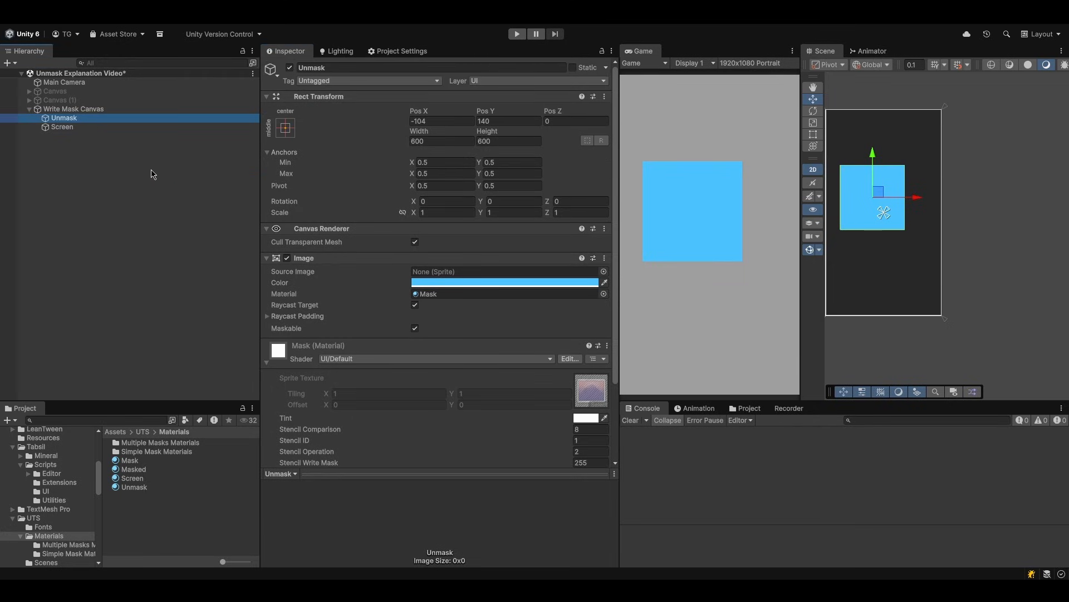
{"action": "key", "text": "ctrl+d"}
{"action": "type", "text": "Mask"}
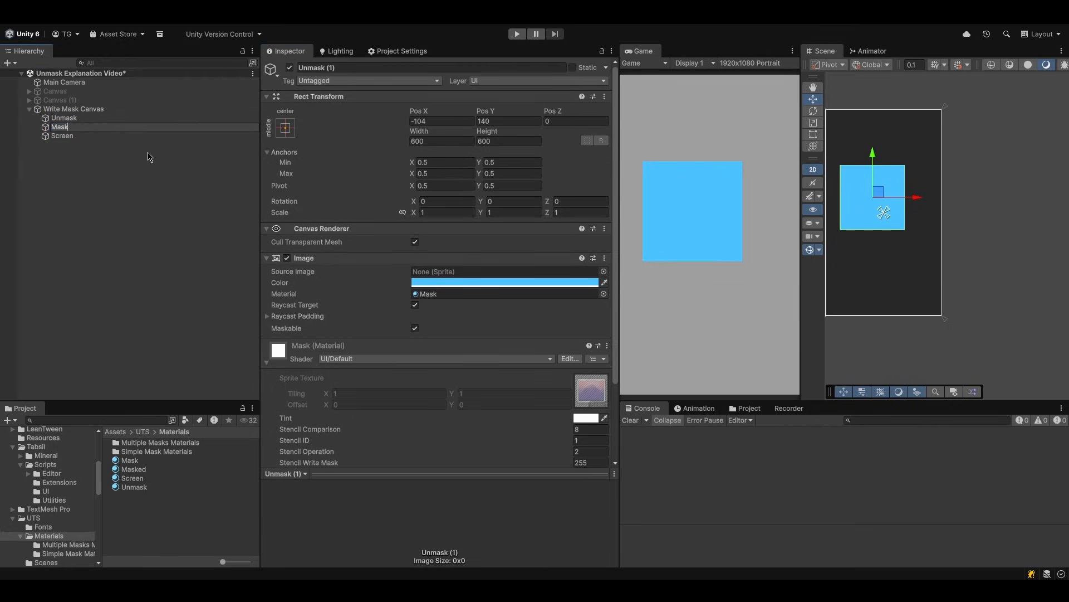
{"action": "type", "text": " 2"}
{"action": "key", "text": "Return"}
{"action": "key", "text": "Up"}
{"action": "key", "text": "F2"}
{"action": "type", "text": "Mask"}
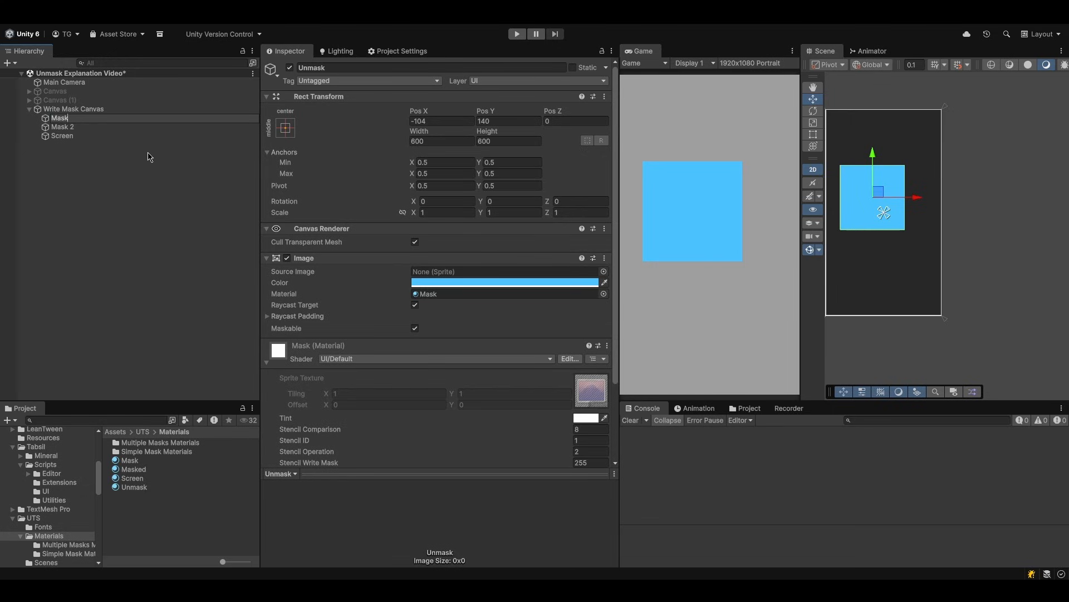
{"action": "type", "text": " 1"}
{"action": "key", "text": "Return"}
Move the Mask 2 image to about X 104, Y -239 so it partly overlaps Mask 1
{"action": "key", "text": "Down"}
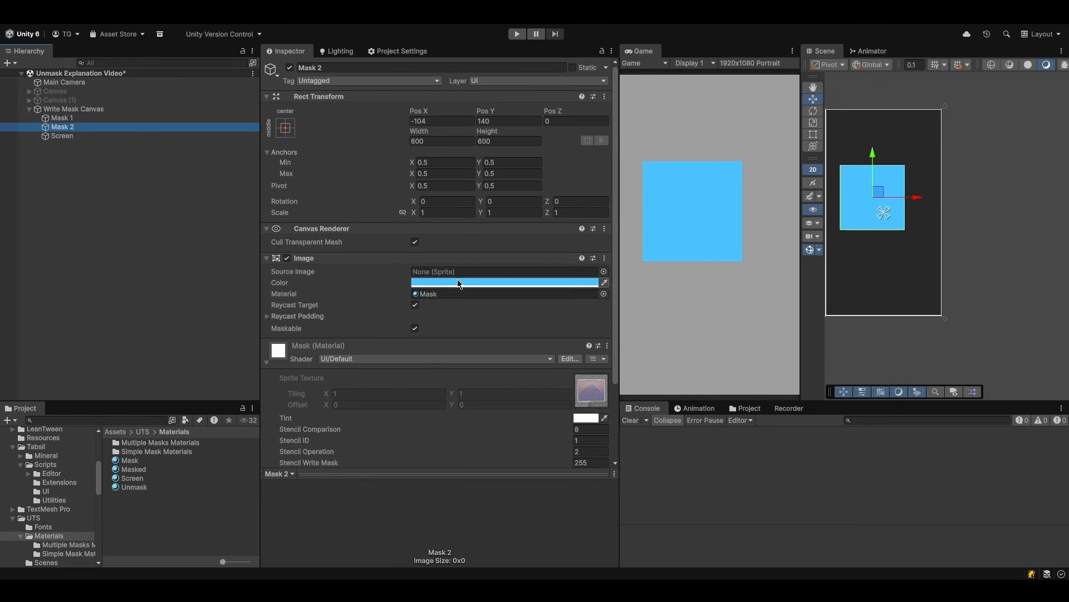
{"action": "left_click", "coordinate": [459, 284]}
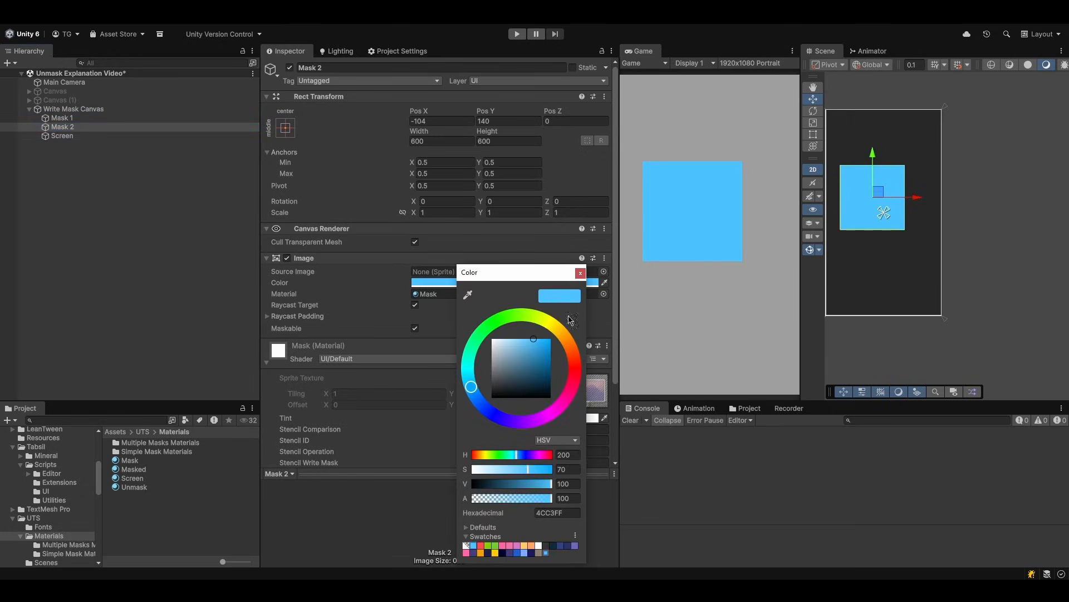
{"action": "left_click_drag", "start_coordinate": [878, 191], "coordinate": [901, 233]}
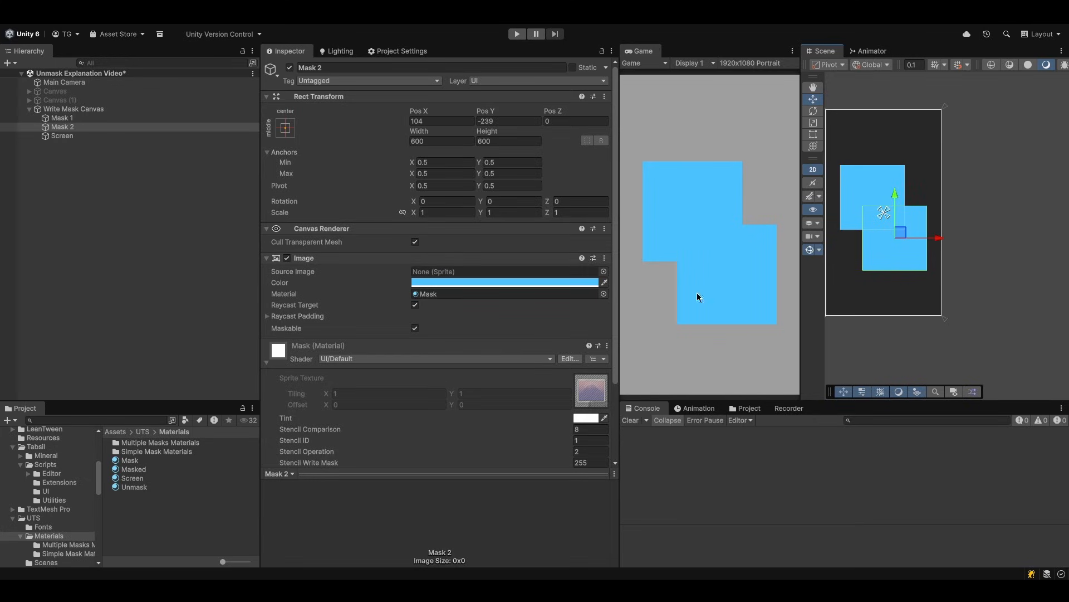
Rename the Screen image in Write Mask Canvas to Masked and set its color to the opaque red FF4C4C
{"action": "scroll", "coordinate": [429, 342], "scroll_direction": "down", "scroll_amount": 3}
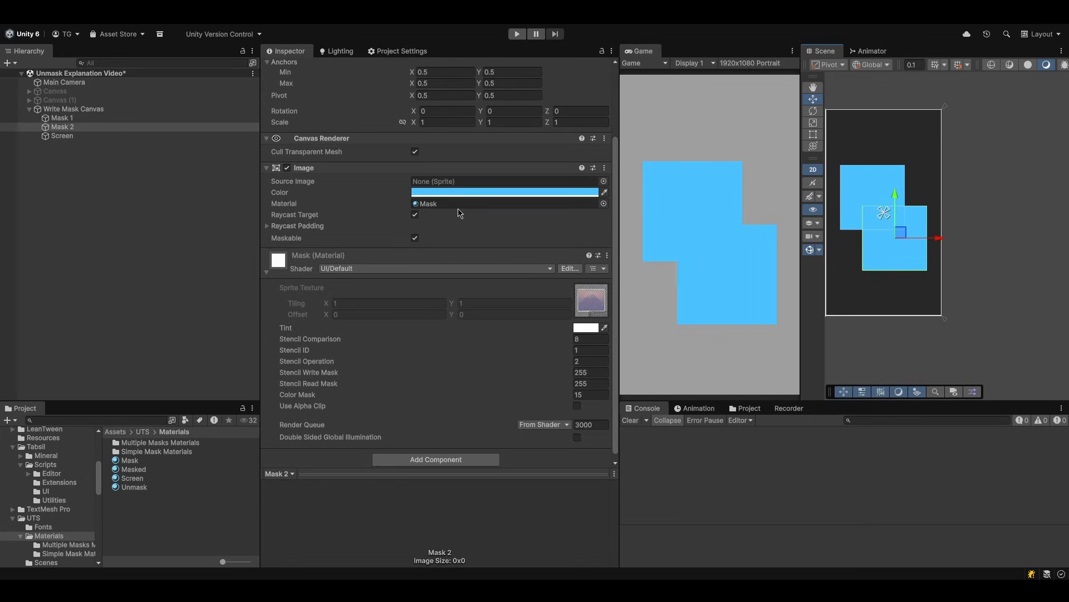
{"action": "left_click", "coordinate": [110, 137]}
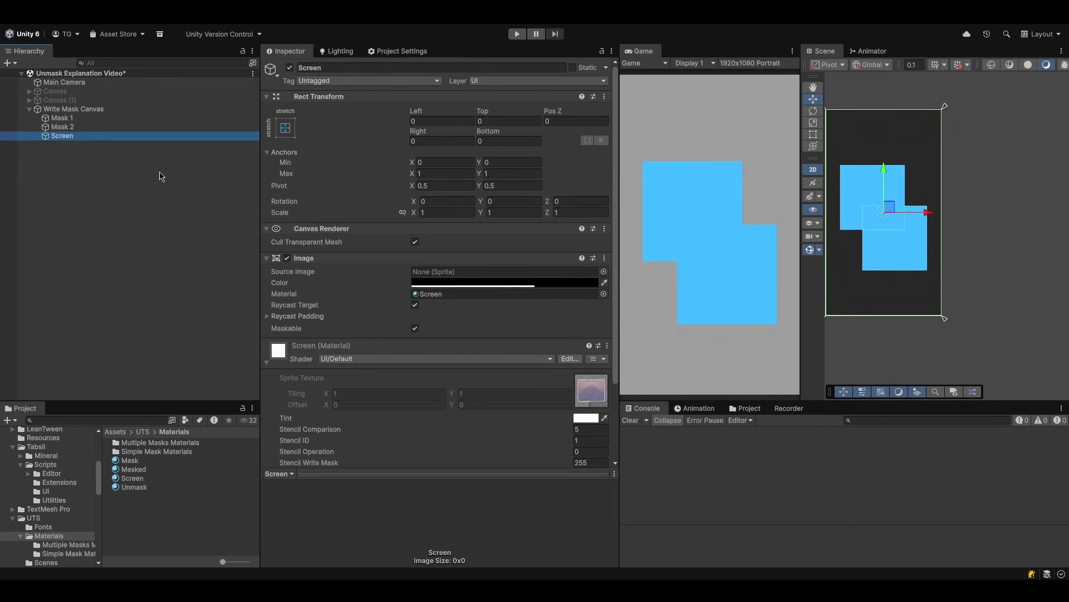
{"action": "key", "text": "F2"}
{"action": "type", "text": "M"}
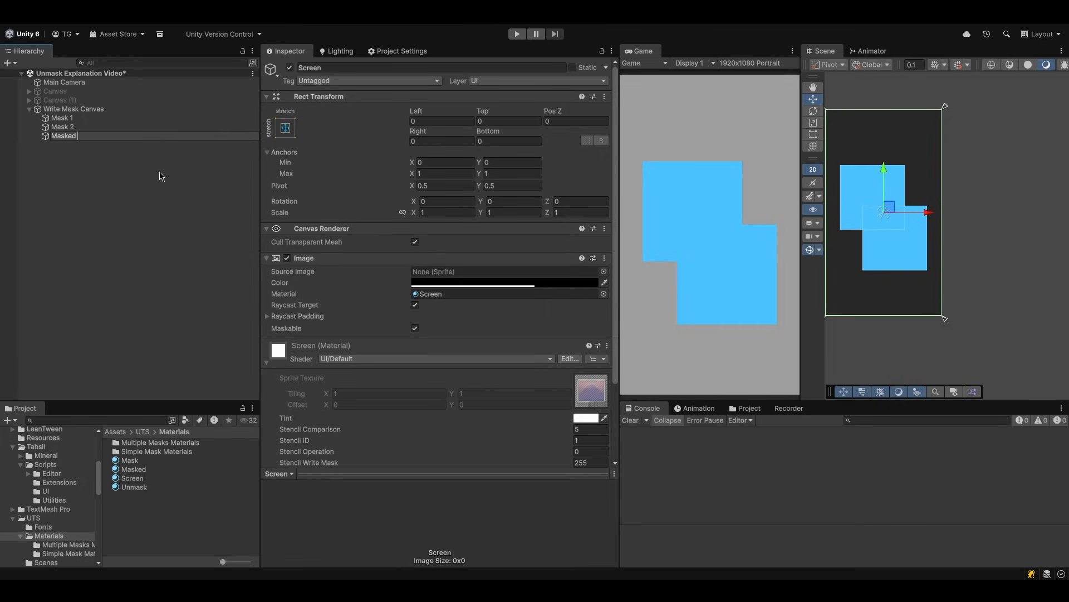
{"action": "type", "text": "asked"}
{"action": "key", "text": "Return"}
{"action": "left_click", "coordinate": [474, 282]}
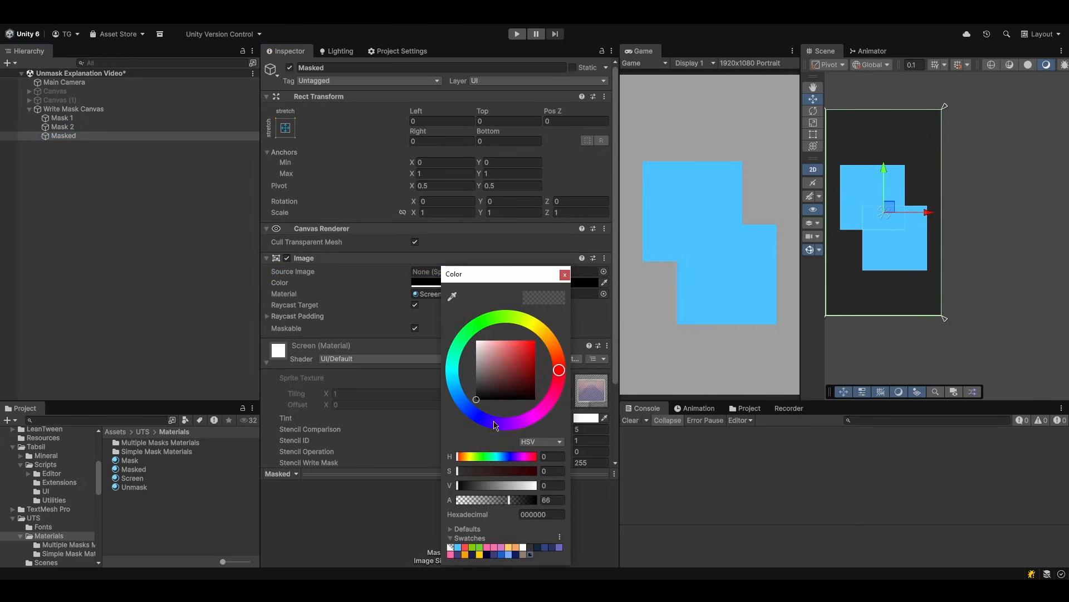
{"action": "left_click", "coordinate": [466, 547]}
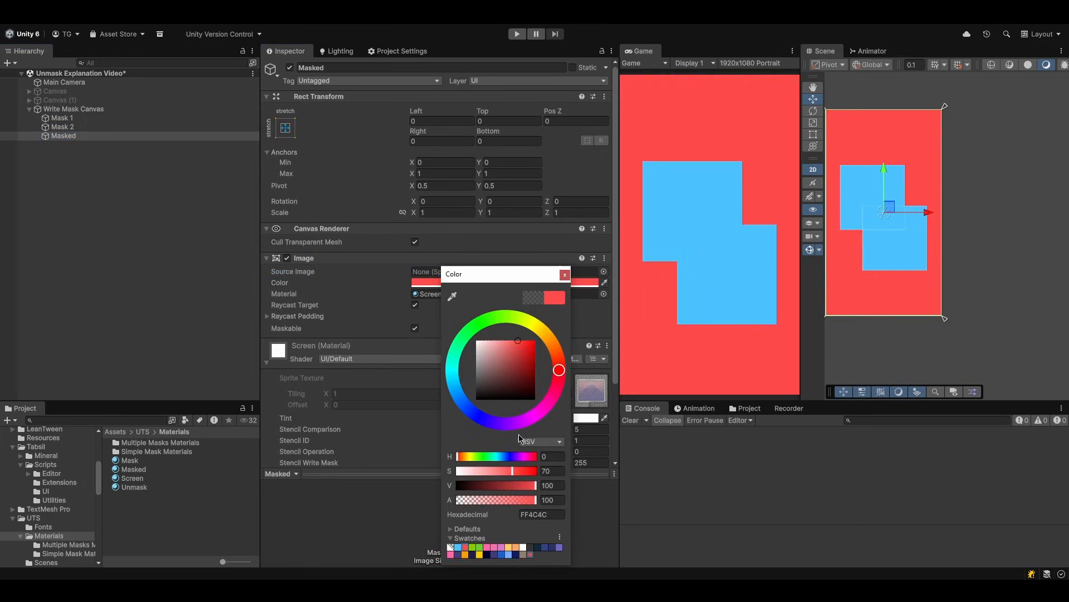
{"action": "left_click", "coordinate": [686, 38]}
Resize the Masked image to 600 by 600 with middle-center anchoring and move it to about X -5, Y -57, over both masks
{"action": "left_click", "coordinate": [286, 127]}
{"action": "left_click", "coordinate": [348, 239]}
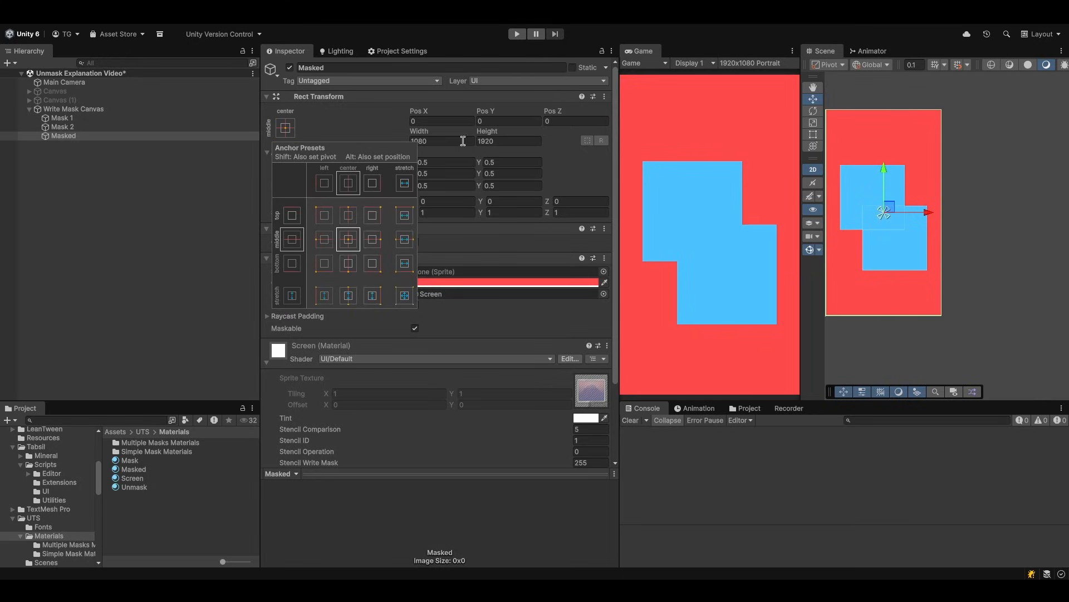
{"action": "left_click", "coordinate": [454, 143]}
{"action": "type", "text": "600"}
{"action": "key", "text": "Tab"}
{"action": "type", "text": "600"}
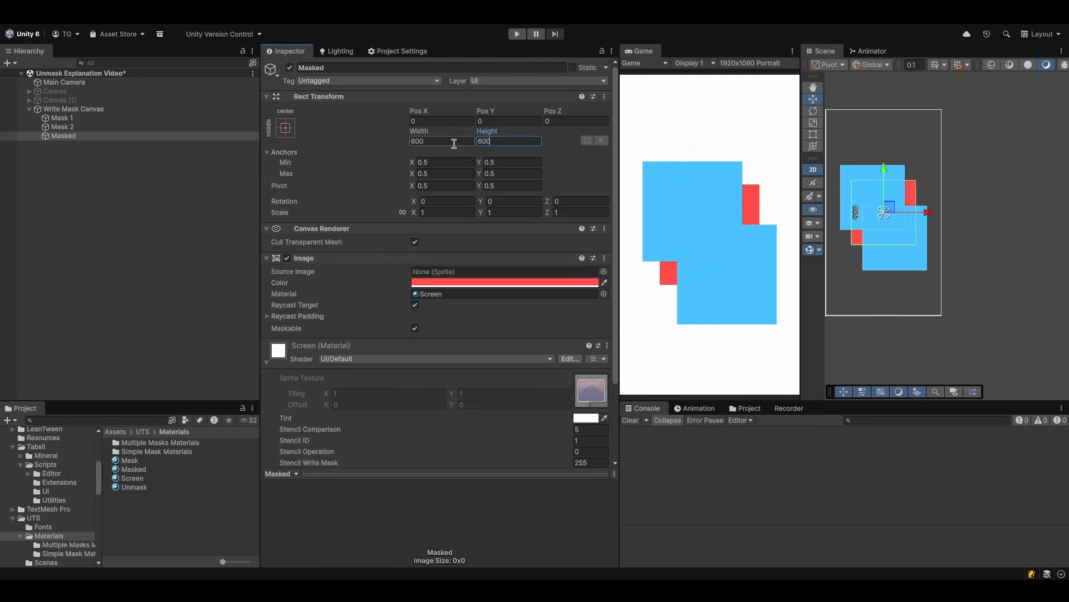
{"action": "left_click_drag", "start_coordinate": [878, 210], "coordinate": [878, 216]}
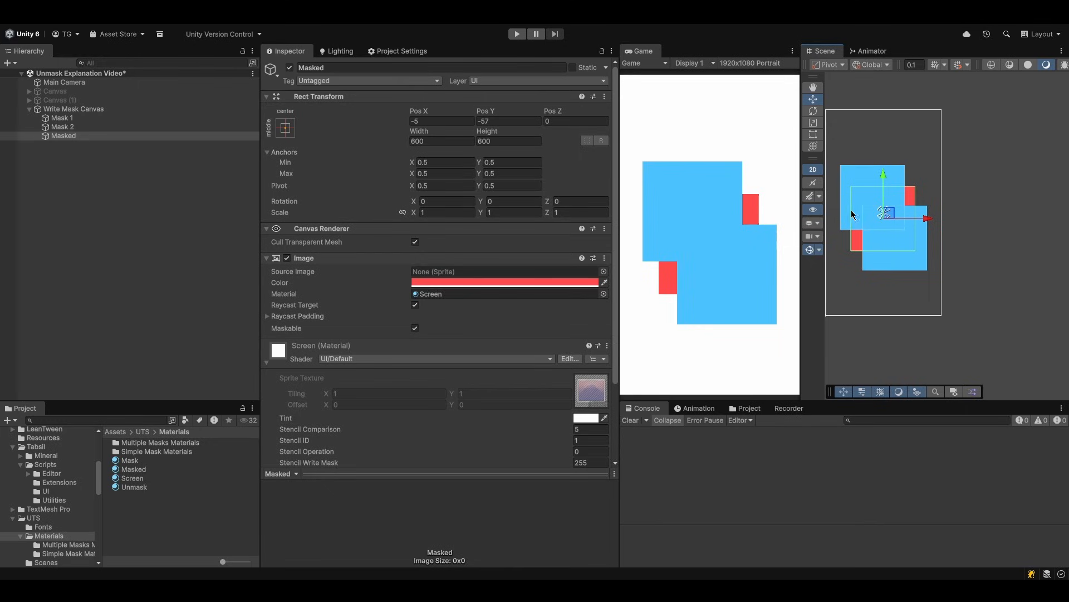
Set the Stencil ID of the Mask material used by Mask 1 to 3
{"action": "left_click", "coordinate": [74, 136]}
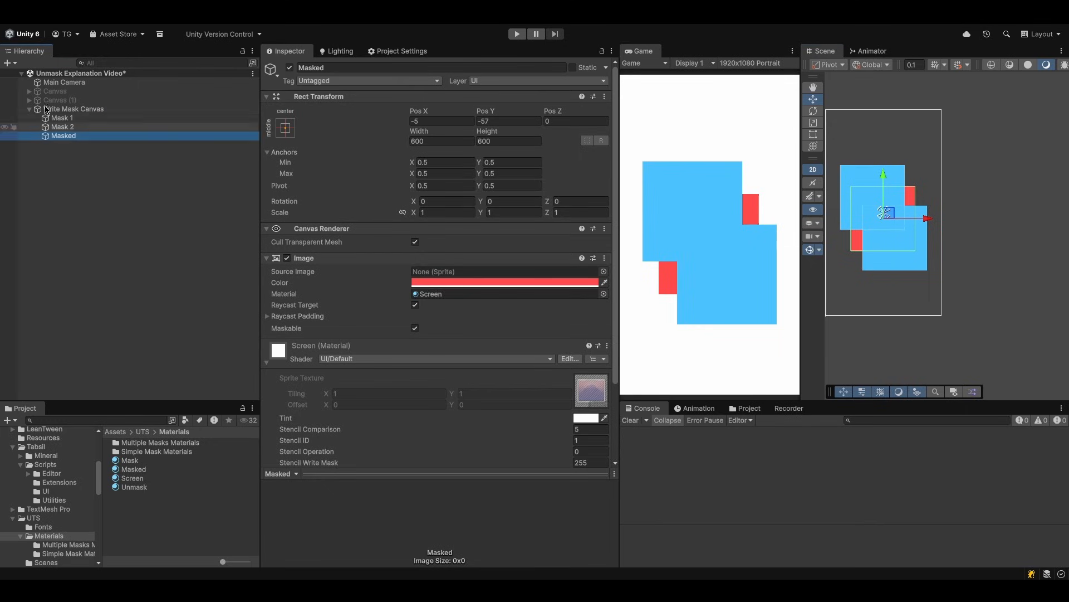
{"action": "scroll", "coordinate": [490, 317], "scroll_direction": "down", "scroll_amount": 3}
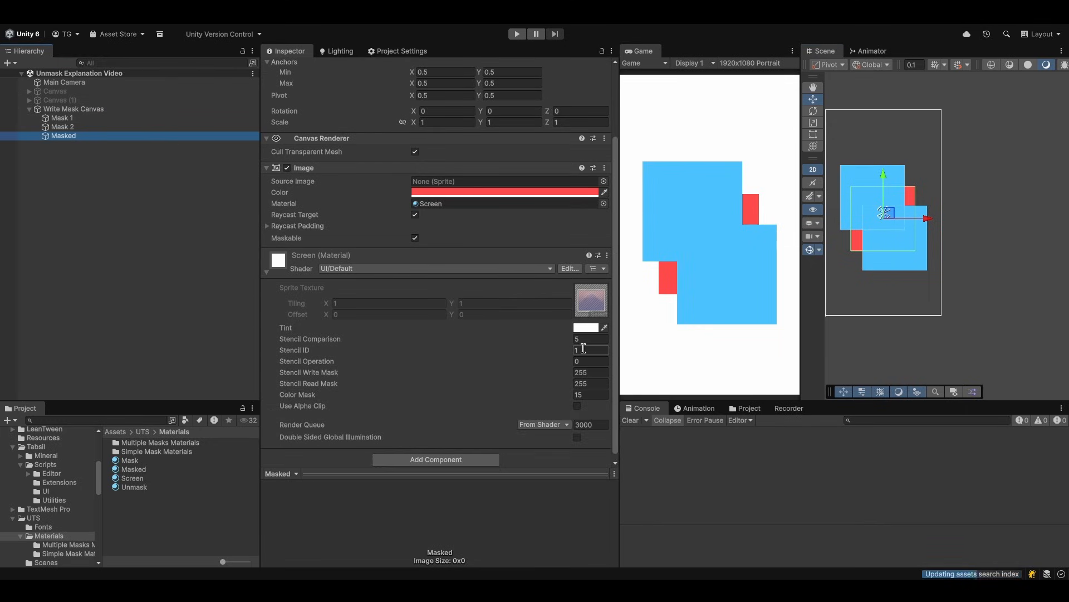
{"action": "left_click", "coordinate": [62, 118], "text": "shift"}
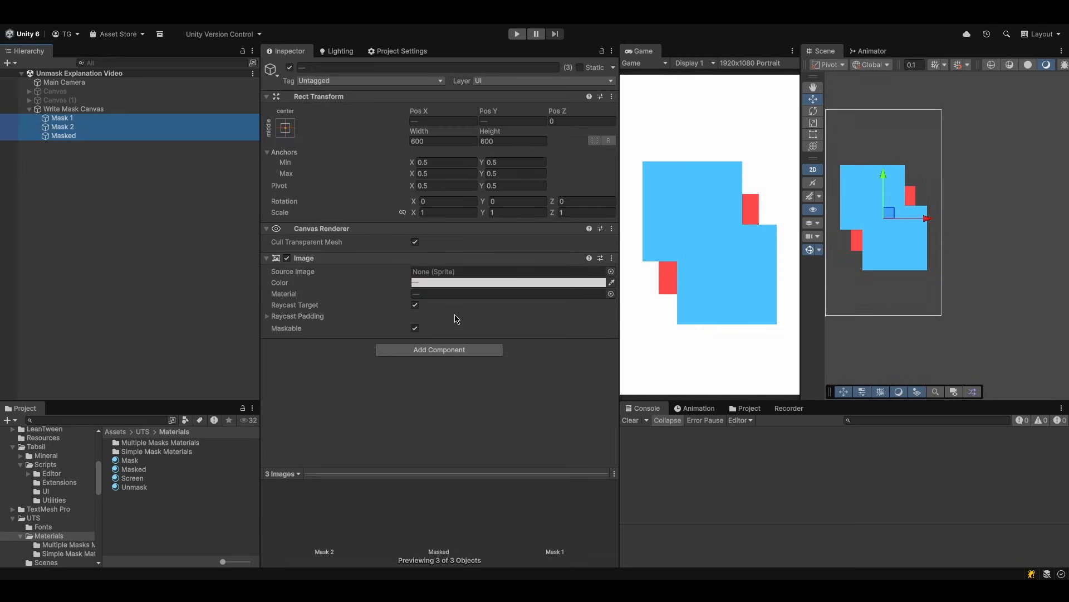
{"action": "left_click", "coordinate": [96, 118]}
{"action": "left_click", "coordinate": [590, 350]}
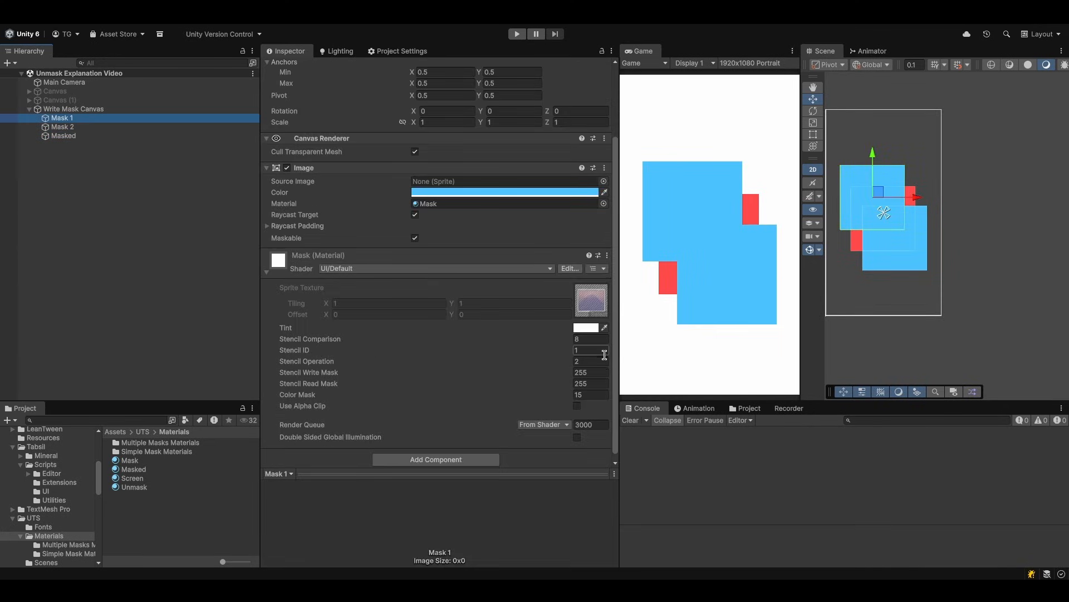
{"action": "type", "text": "3"}
{"action": "left_click", "coordinate": [566, 360]}
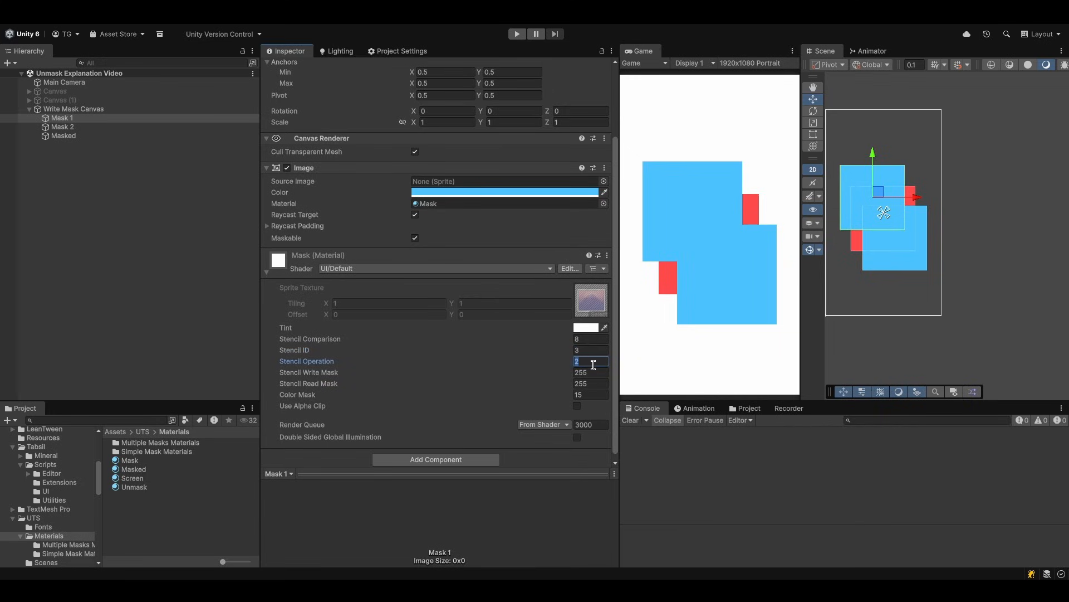
Set the Screen material on the Masked image to Stencil ID 3 and Stencil Comparison 8, checking the Always value in the Unity documentation
{"action": "left_click", "coordinate": [105, 137]}
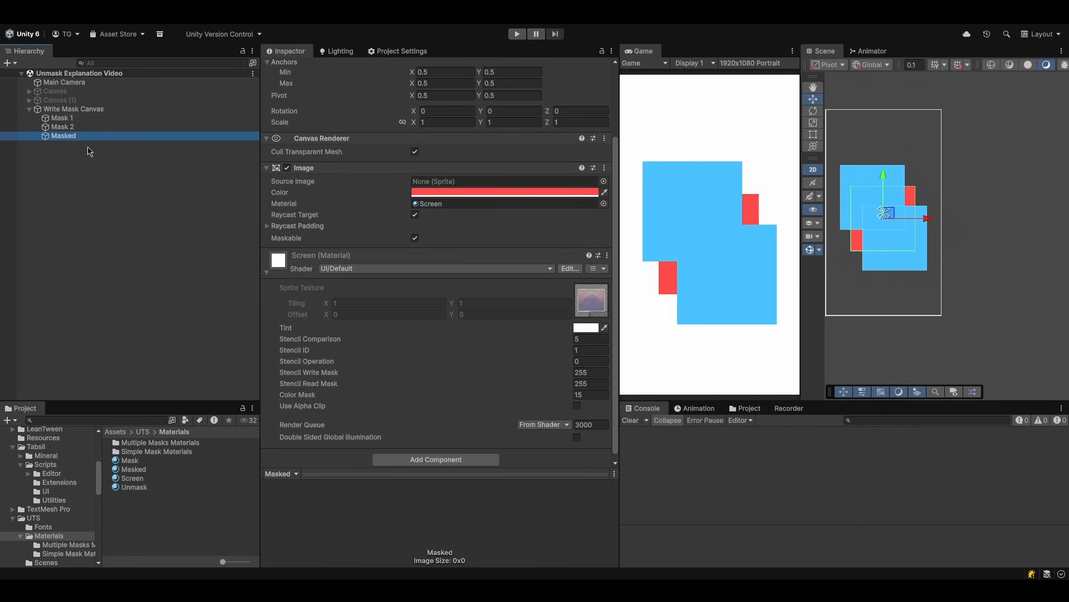
{"action": "left_click", "coordinate": [588, 349]}
{"action": "left_click", "coordinate": [588, 339]}
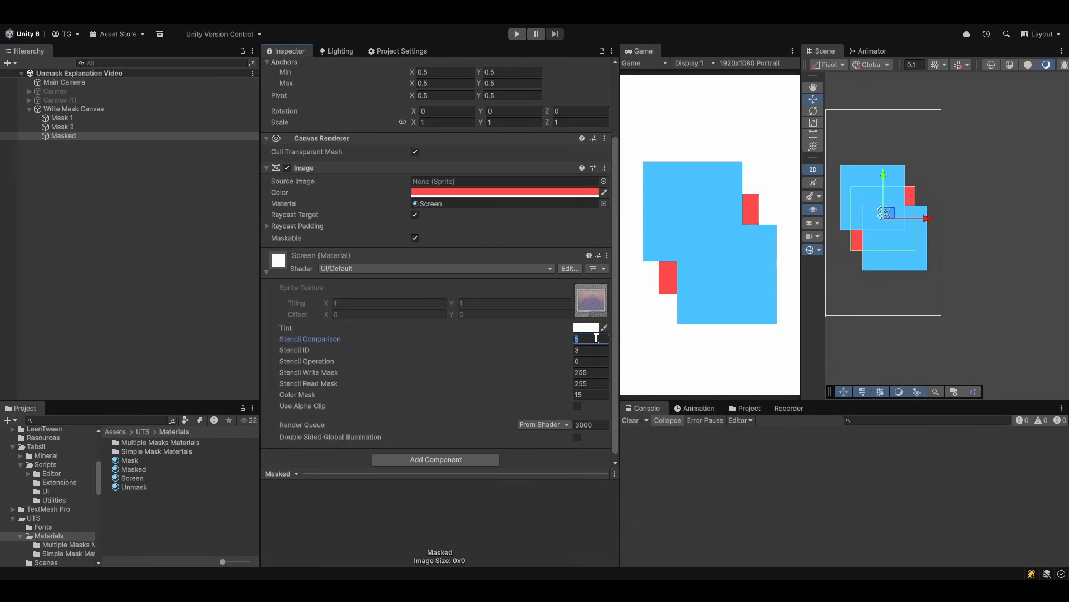
{"action": "type", "text": "8"}
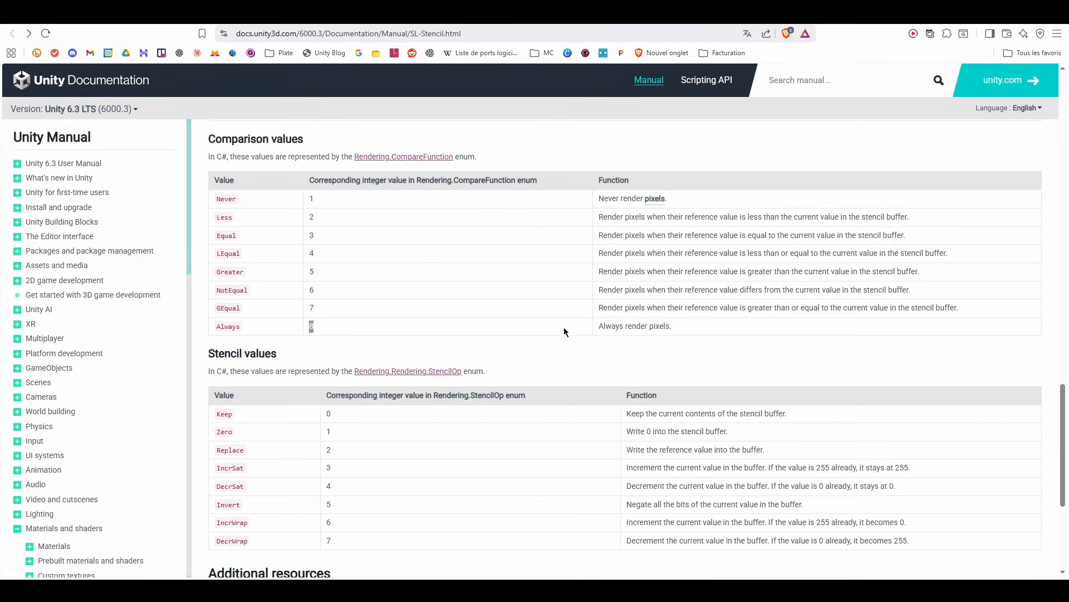
{"action": "left_click_drag", "start_coordinate": [620, 326], "coordinate": [700, 328]}
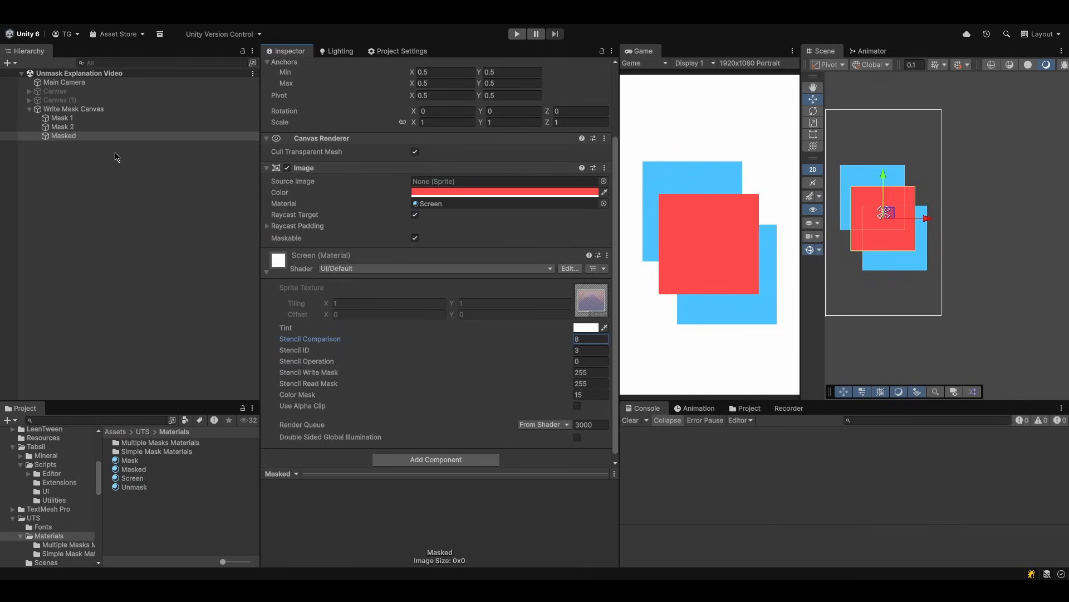
Set the Stencil Write Mask of the Mask material used by Mask 1 to 1
{"action": "left_click", "coordinate": [94, 118]}
{"action": "left_click", "coordinate": [96, 128]}
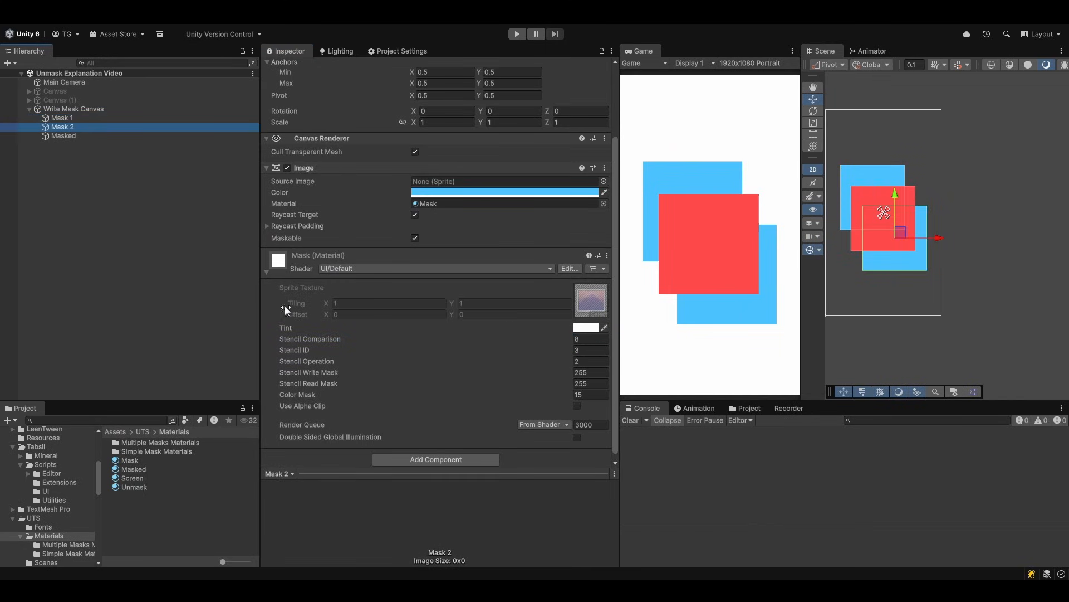
{"action": "left_click", "coordinate": [106, 118]}
{"action": "left_click", "coordinate": [598, 373]}
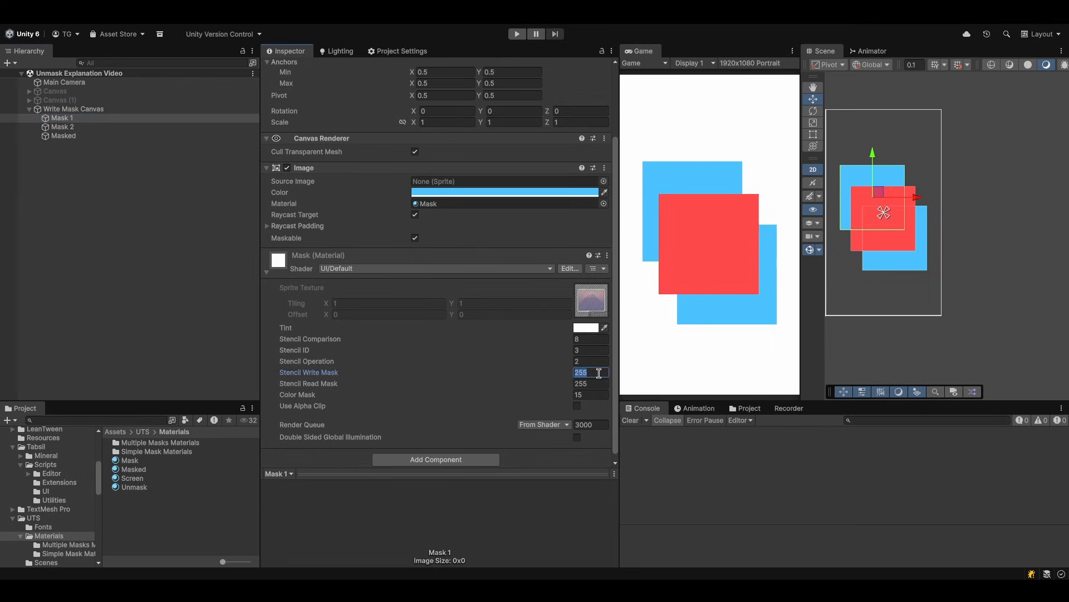
{"action": "type", "text": "1"}
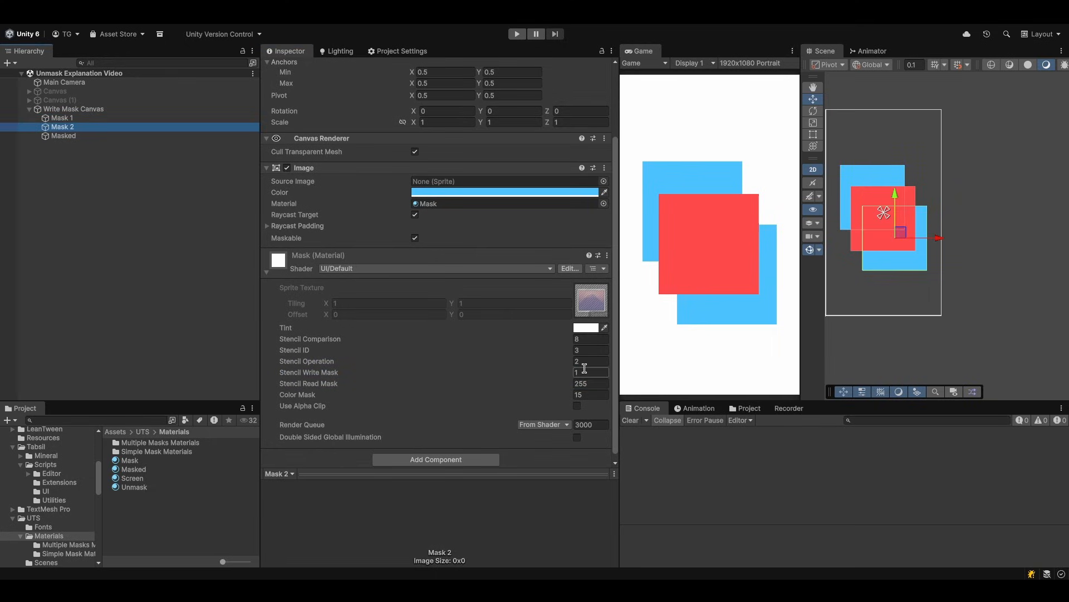
Duplicate the Mask material, naming the copy Mask 2 and the original Mask 1
{"action": "left_click", "coordinate": [584, 368]}
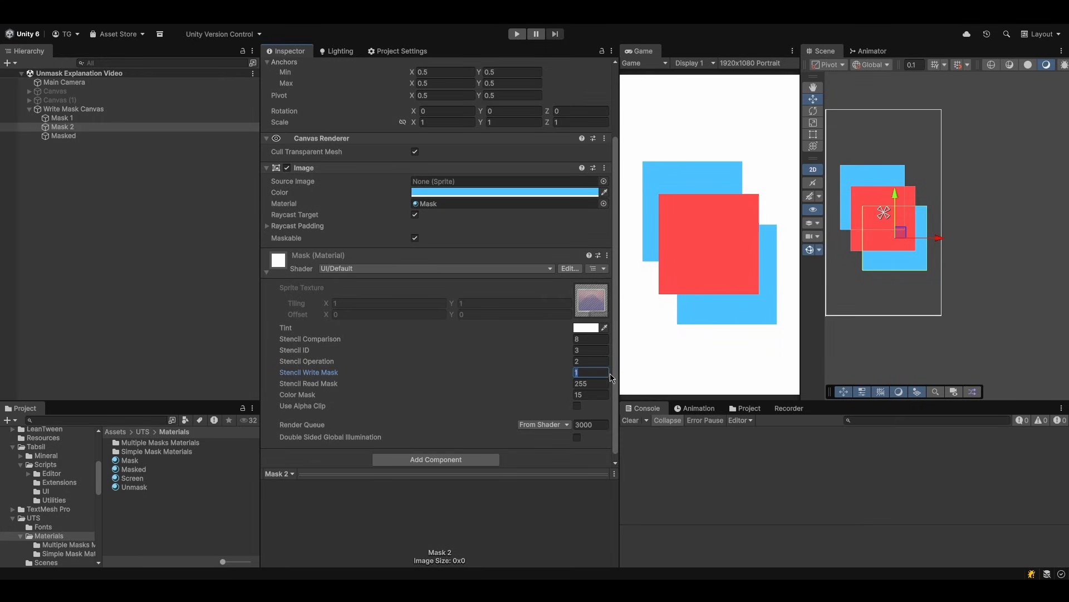
{"action": "left_click", "coordinate": [440, 204]}
{"action": "left_click", "coordinate": [149, 460]}
{"action": "key", "text": "ctrl+d"}
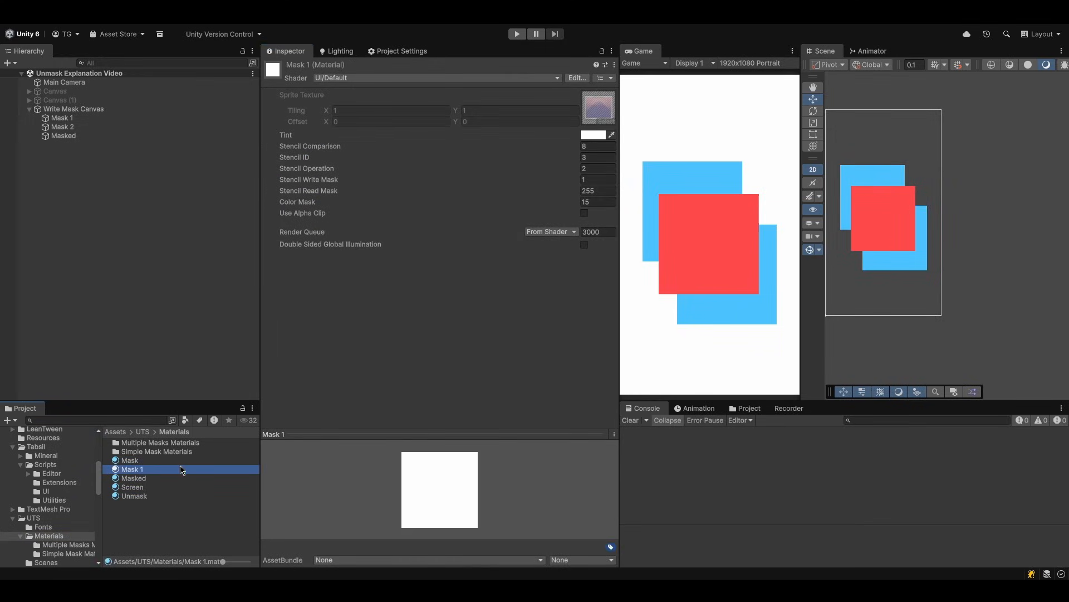
{"action": "key", "text": "Return"}
{"action": "key", "text": "Up"}
{"action": "key", "text": "Return"}
{"action": "key", "text": "Right"}
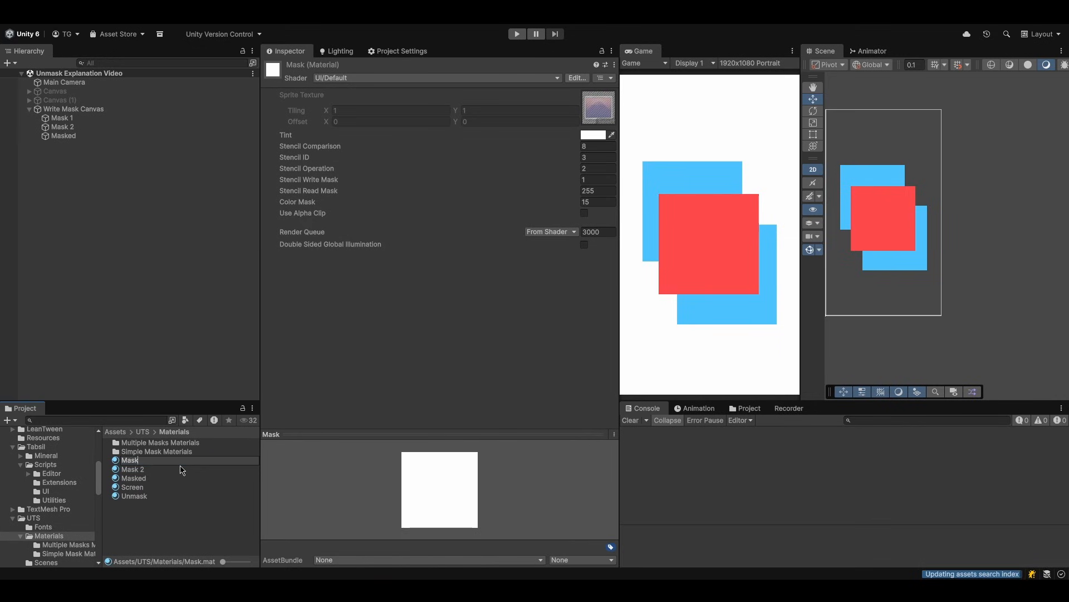
{"action": "type", "text": "1"}
{"action": "key", "text": "Return"}
Assign the Mask 2 material to the Mask 2 image and set its Stencil Write Mask to 2
{"action": "left_click", "coordinate": [63, 127]}
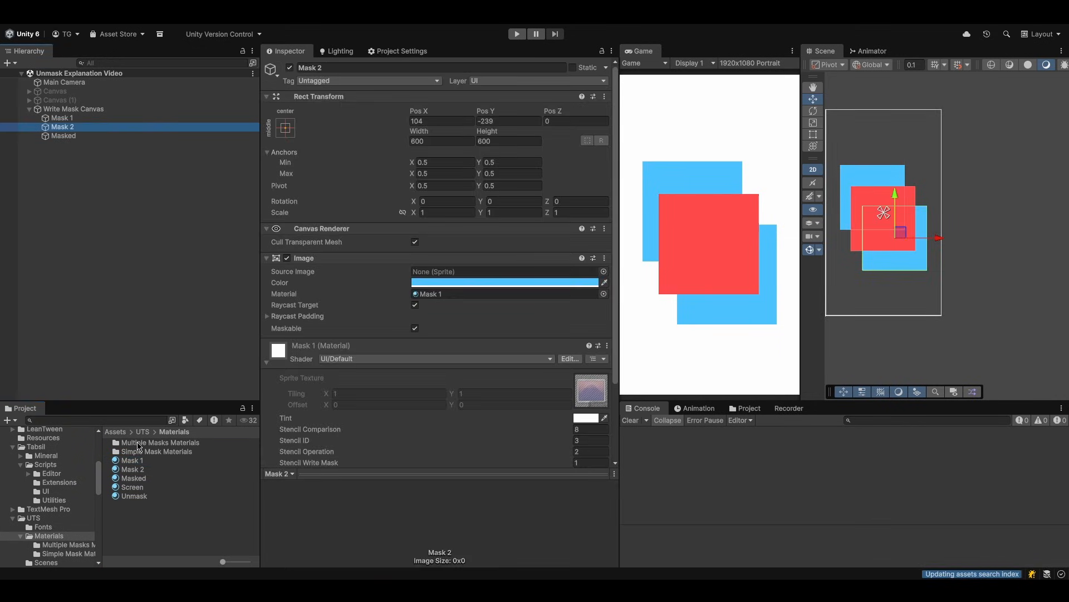
{"action": "left_click_drag", "start_coordinate": [133, 469], "coordinate": [453, 296]}
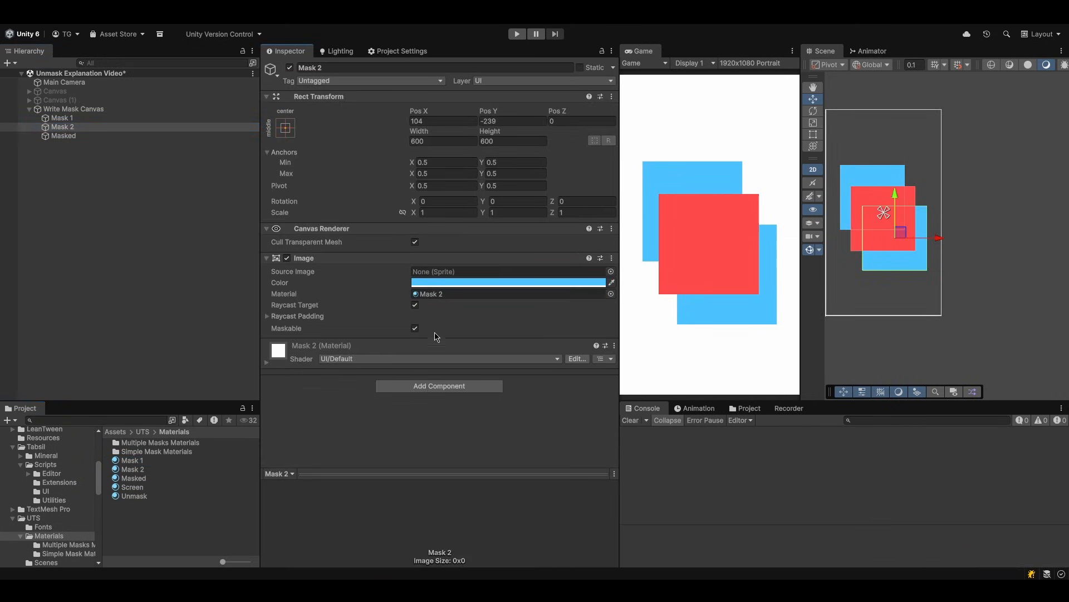
{"action": "scroll", "coordinate": [432, 342], "scroll_direction": "down", "scroll_amount": 3}
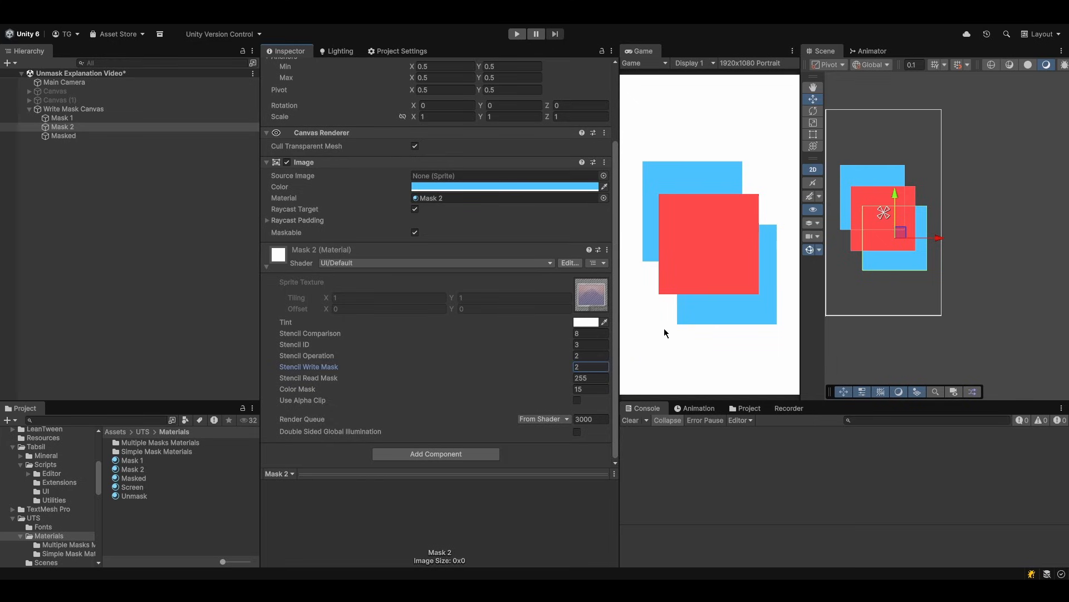
Temporarily deactivate the Masked image to examine the overlapping masks and the stencil value diagram in the UTS Sprites document, and reactivate it
{"action": "left_click", "coordinate": [109, 135]}
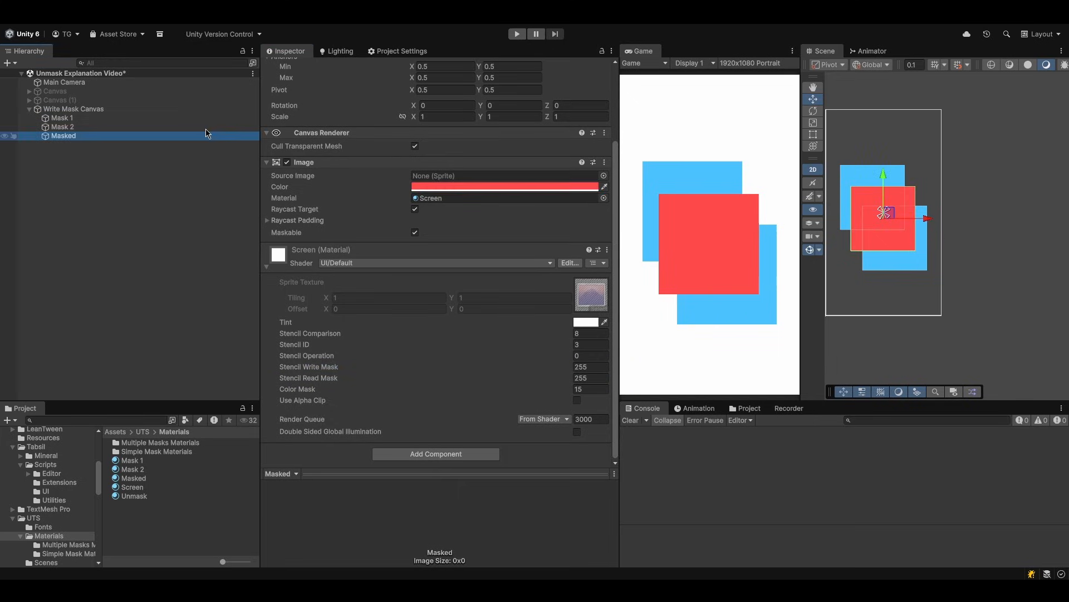
{"action": "scroll", "coordinate": [291, 71], "scroll_direction": "up", "scroll_amount": 3}
{"action": "left_click", "coordinate": [289, 68]}
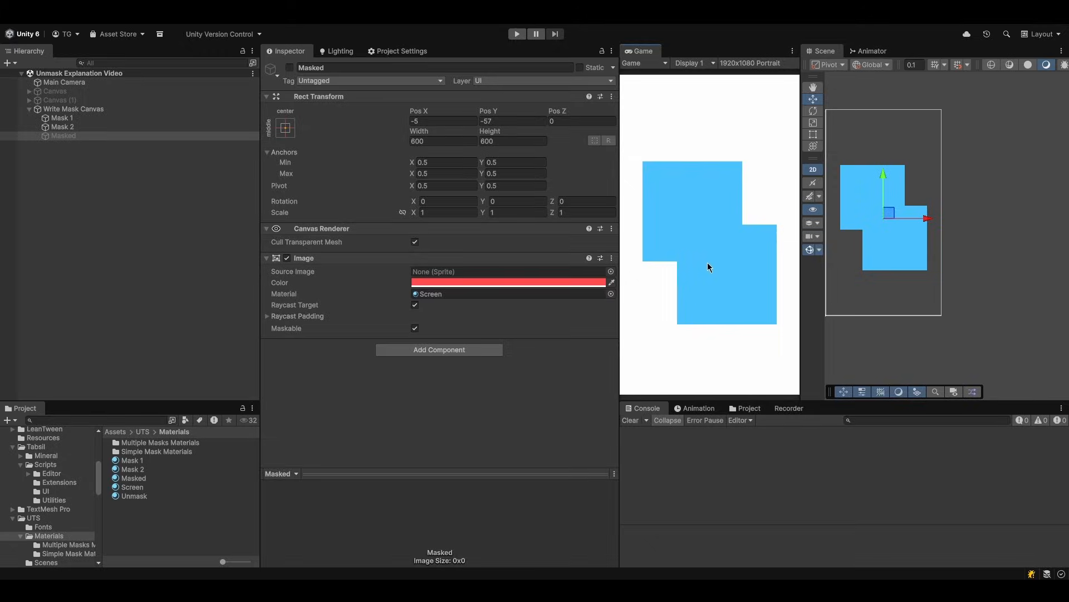
{"action": "left_click", "coordinate": [402, 580]}
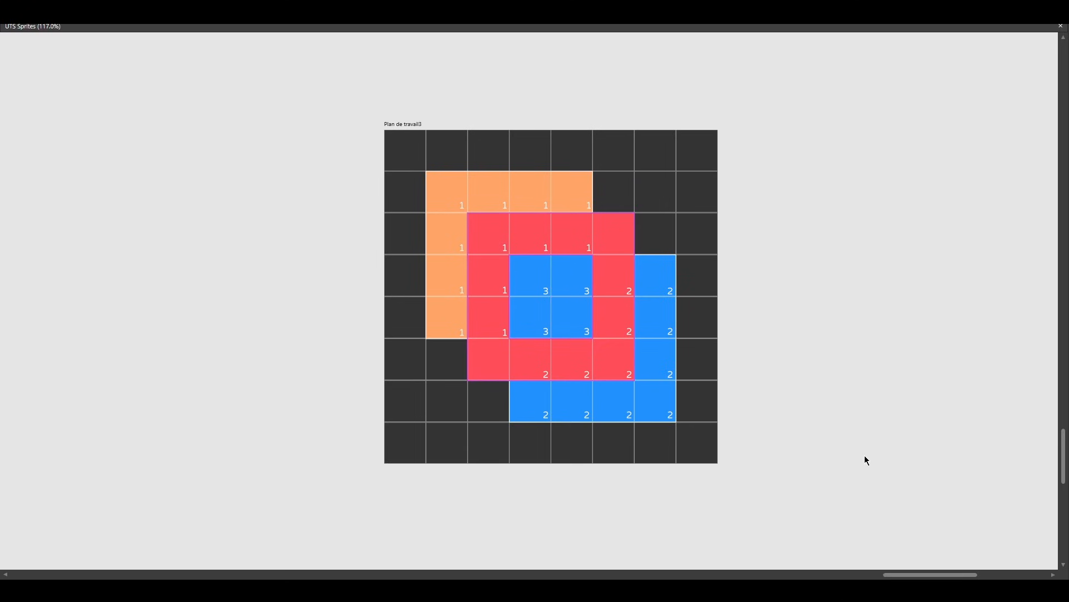
{"action": "left_click", "coordinate": [766, 578]}
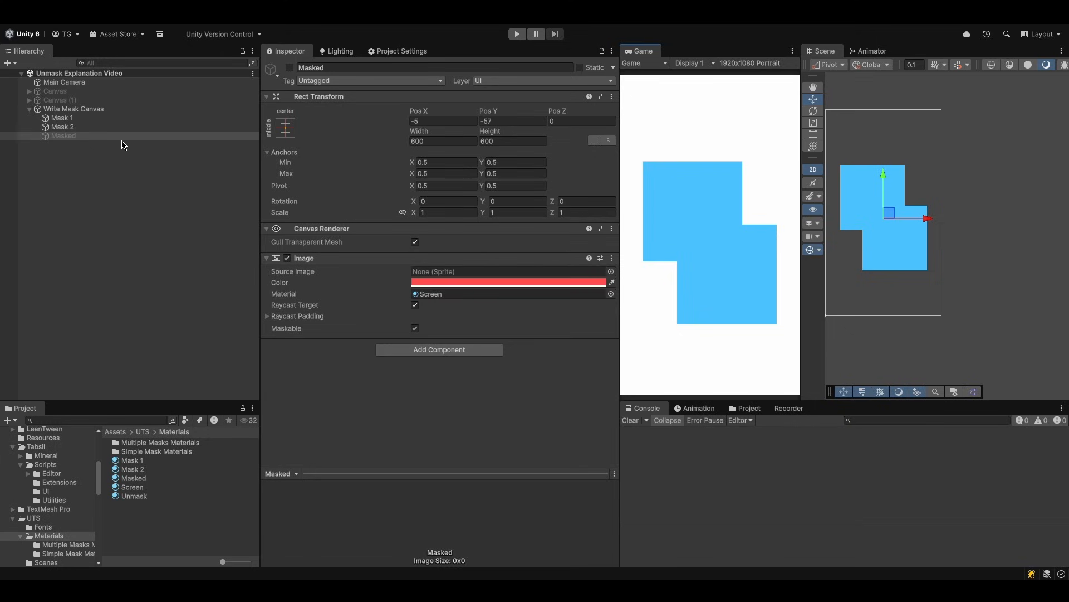
{"action": "left_click", "coordinate": [289, 68]}
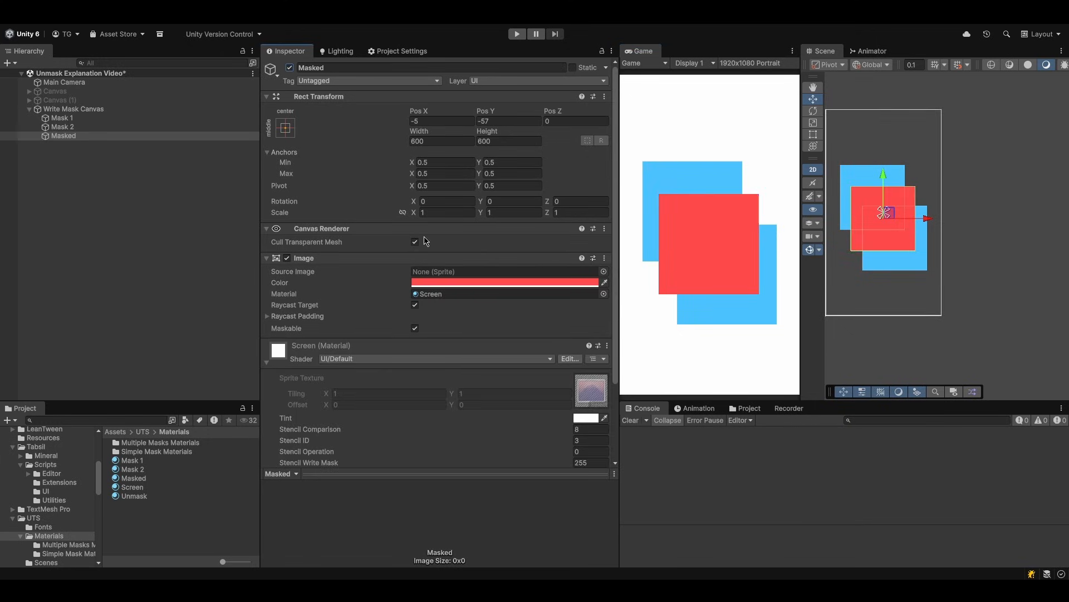
Set the Stencil Comparison of the Screen material on the Masked image to 3
{"action": "scroll", "coordinate": [544, 287], "scroll_direction": "down", "scroll_amount": 4}
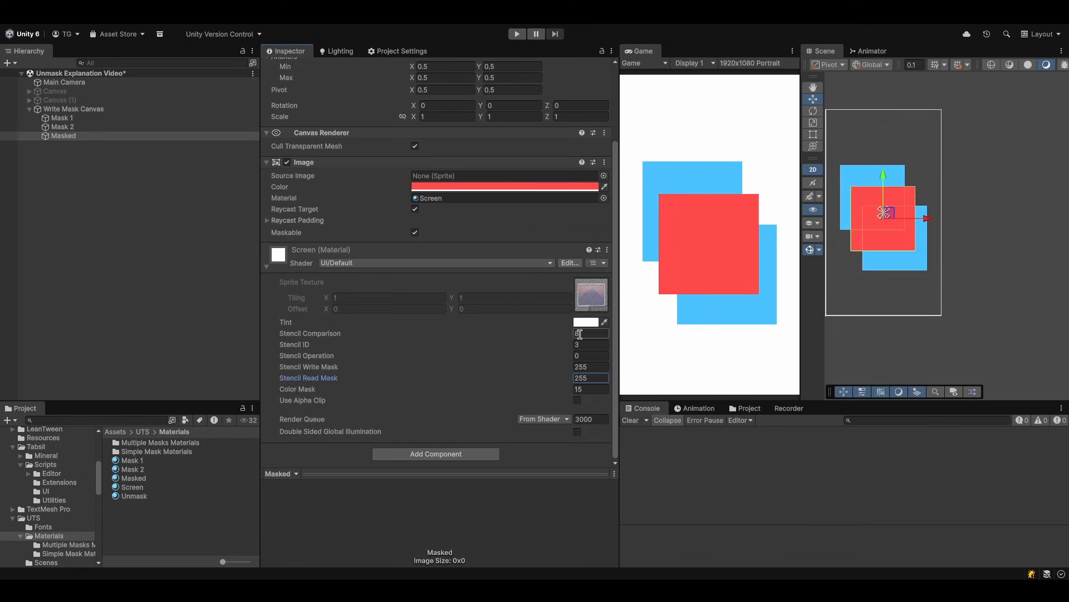
{"action": "left_click", "coordinate": [579, 334]}
{"action": "type", "text": "3"}
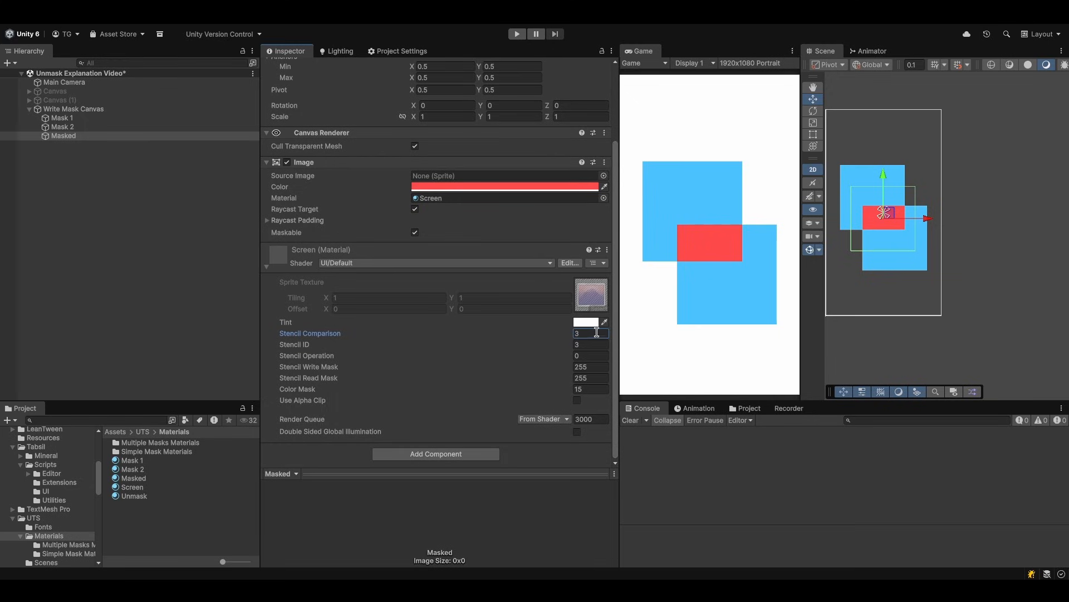
Try Stencil ID 1 on the Masked image's Screen material and replace it with 2 to compare which mask area reveals it
{"action": "left_click", "coordinate": [591, 343]}
{"action": "left_click", "coordinate": [598, 333]}
{"action": "left_click", "coordinate": [590, 344]}
{"action": "type", "text": "1"}
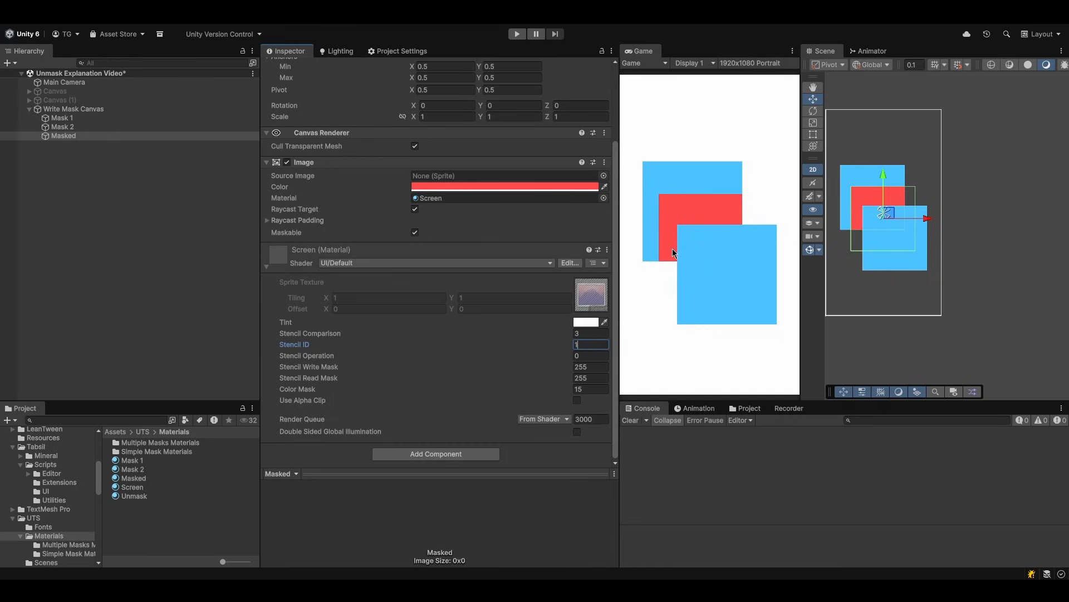
{"action": "key", "text": "BackSpace"}
{"action": "type", "text": "2"}
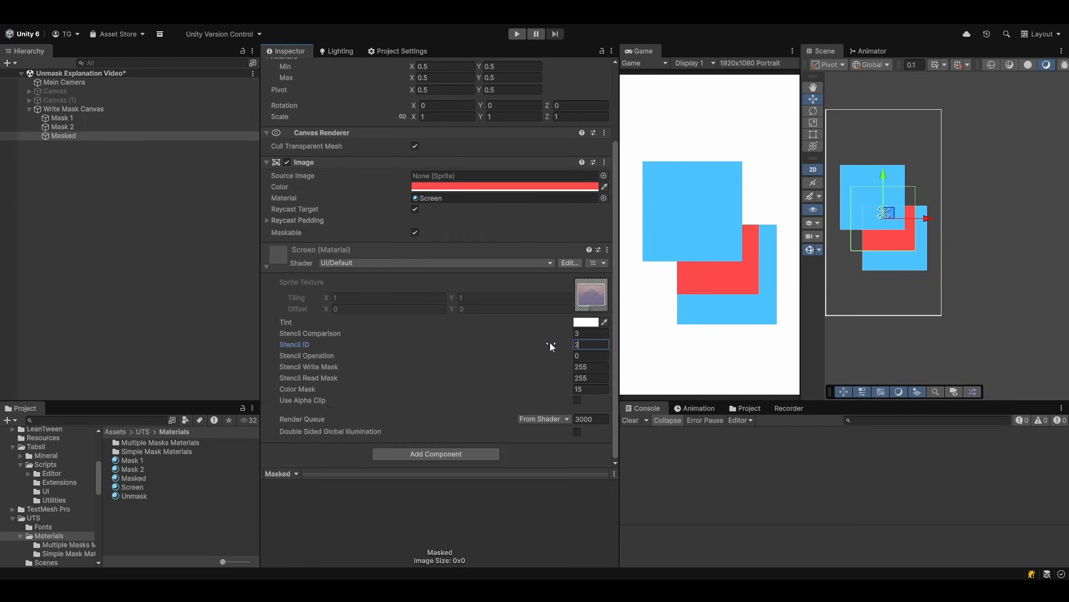
Try Stencil IDs 1 and 0 on the Masked image's Screen material and set it to 3
{"action": "key", "text": "BackSpace"}
{"action": "type", "text": "1"}
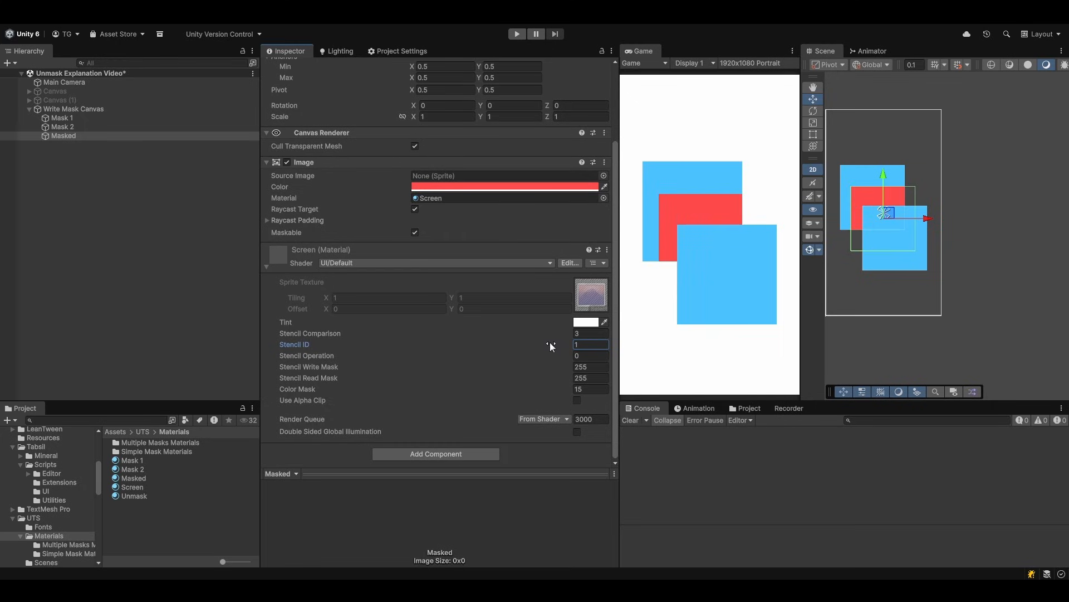
{"action": "key", "text": "BackSpace"}
{"action": "type", "text": "0"}
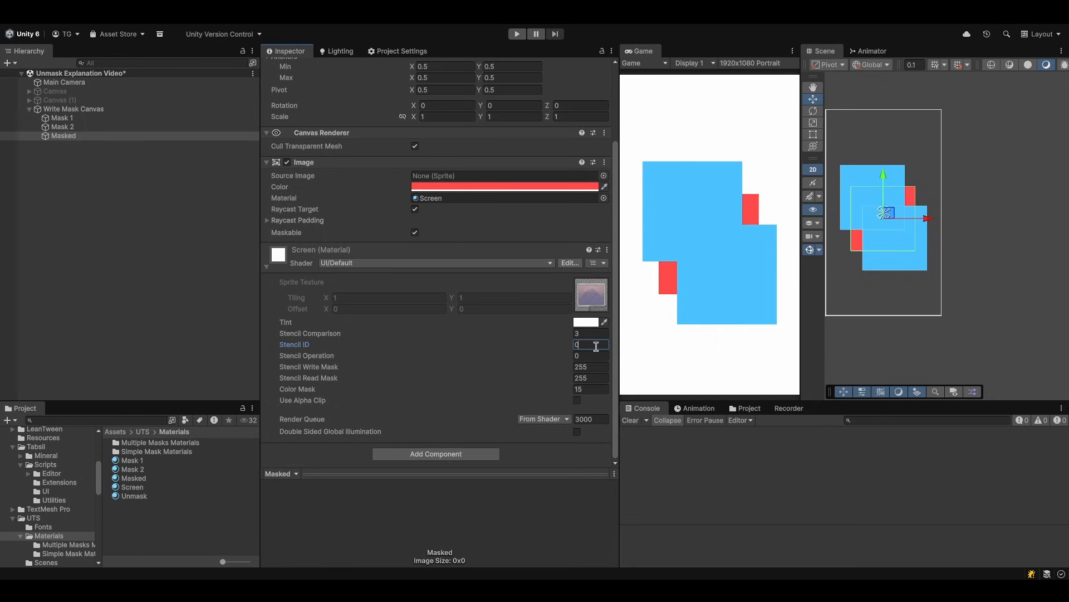
{"action": "type", "text": "3"}
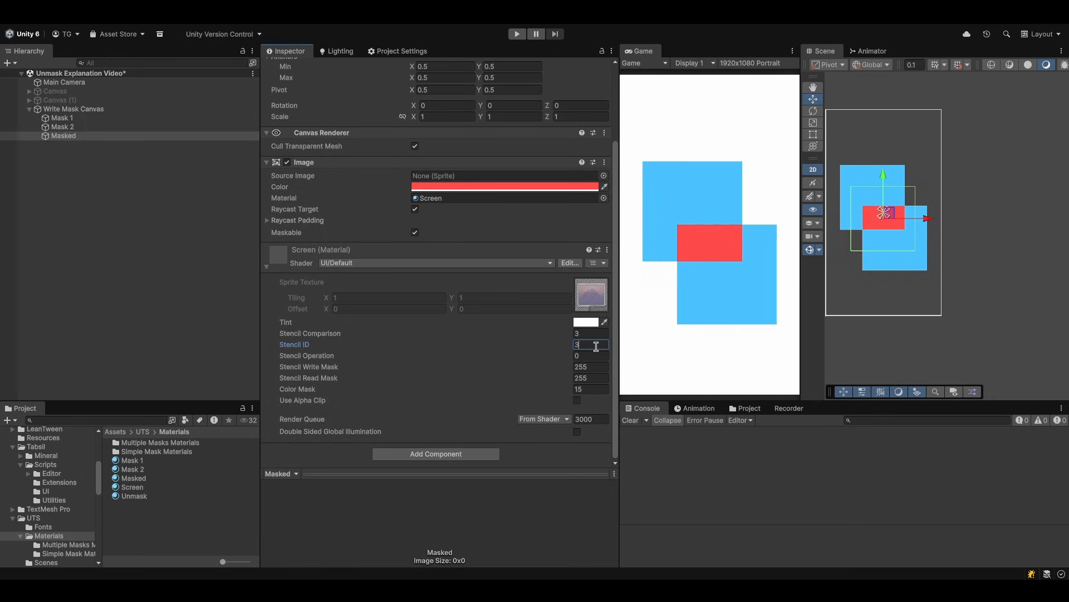
Try Stencil Read Mask values 1, 2 and 3 on the Screen material and set it back to 255
{"action": "left_click", "coordinate": [594, 378]}
{"action": "type", "text": "1"}
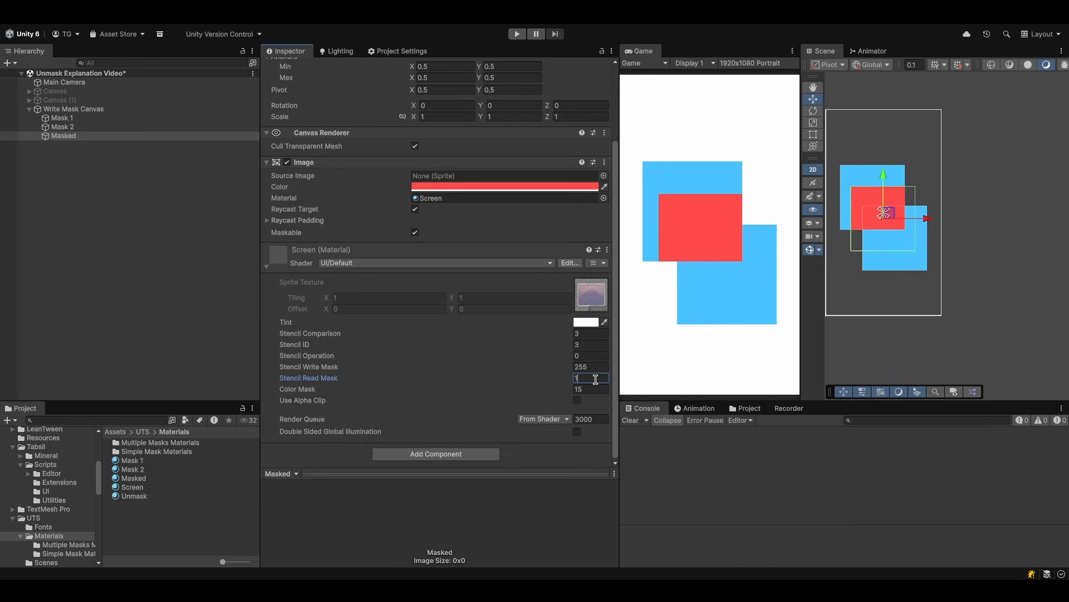
{"action": "left_click_drag", "start_coordinate": [590, 380], "coordinate": [570, 387]}
{"action": "type", "text": "2"}
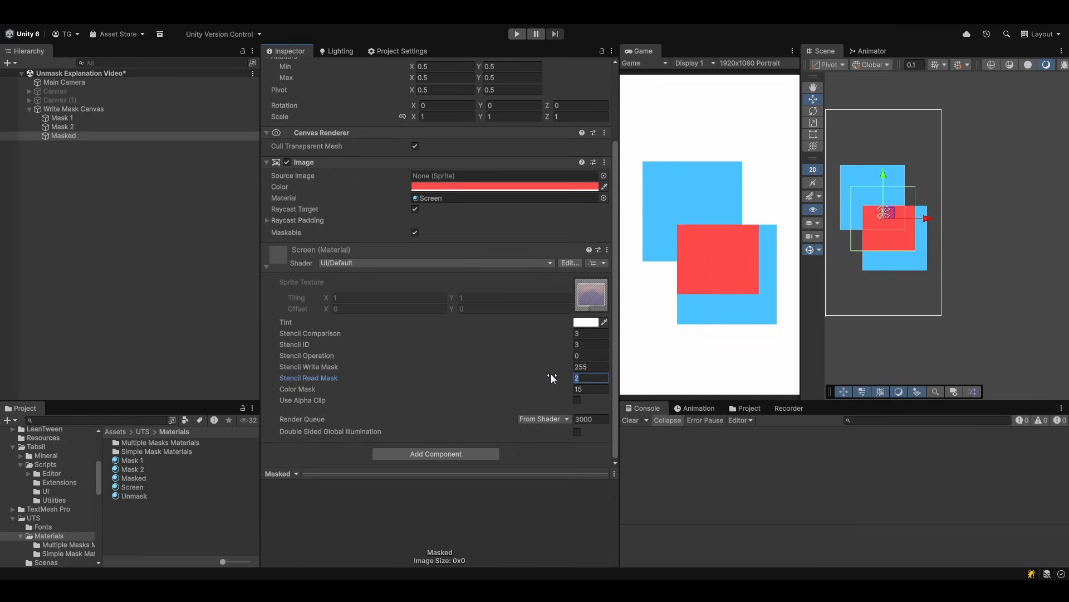
{"action": "type", "text": "3"}
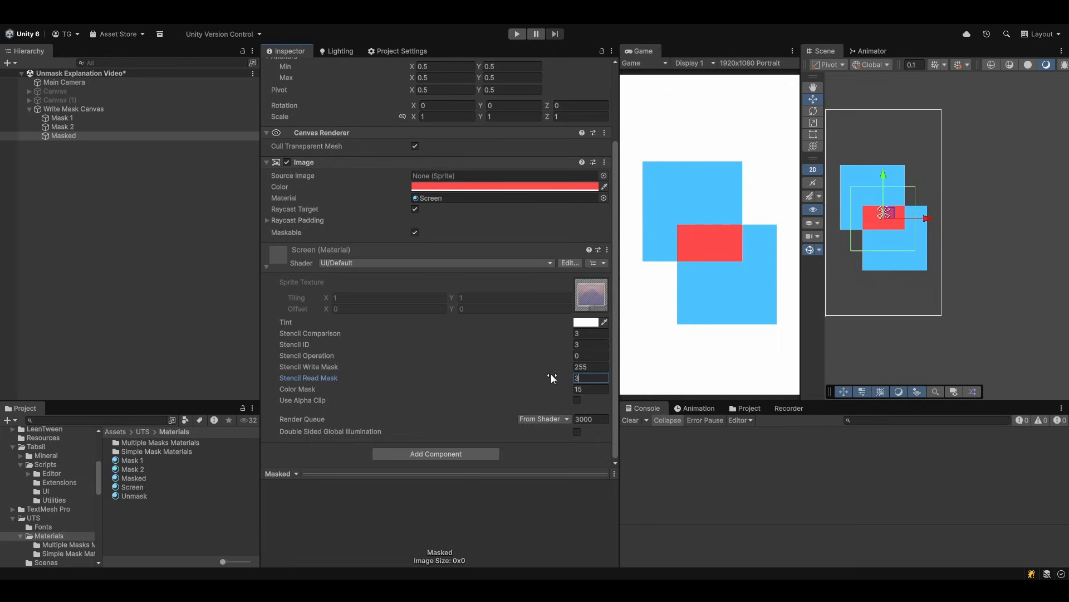
{"action": "type", "text": "255"}
Try a Color Mask of 0 on the Mask 1 material and undo it
{"action": "left_click", "coordinate": [81, 118]}
{"action": "left_click", "coordinate": [82, 128], "text": "shift"}
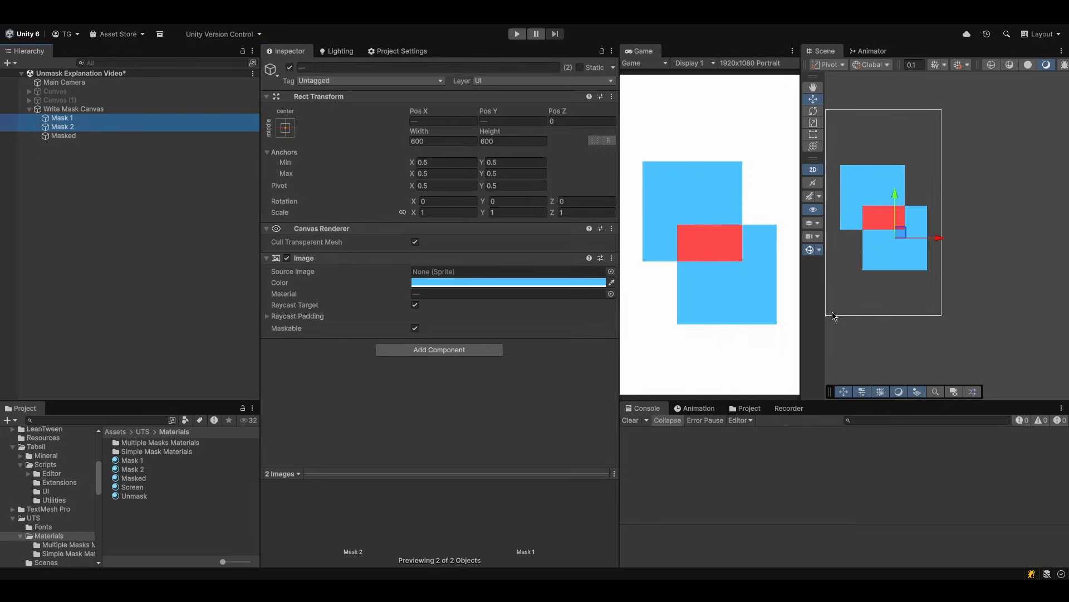
{"action": "left_click", "coordinate": [104, 120]}
{"action": "scroll", "coordinate": [511, 364], "scroll_direction": "down", "scroll_amount": 4}
{"action": "left_click", "coordinate": [594, 389]}
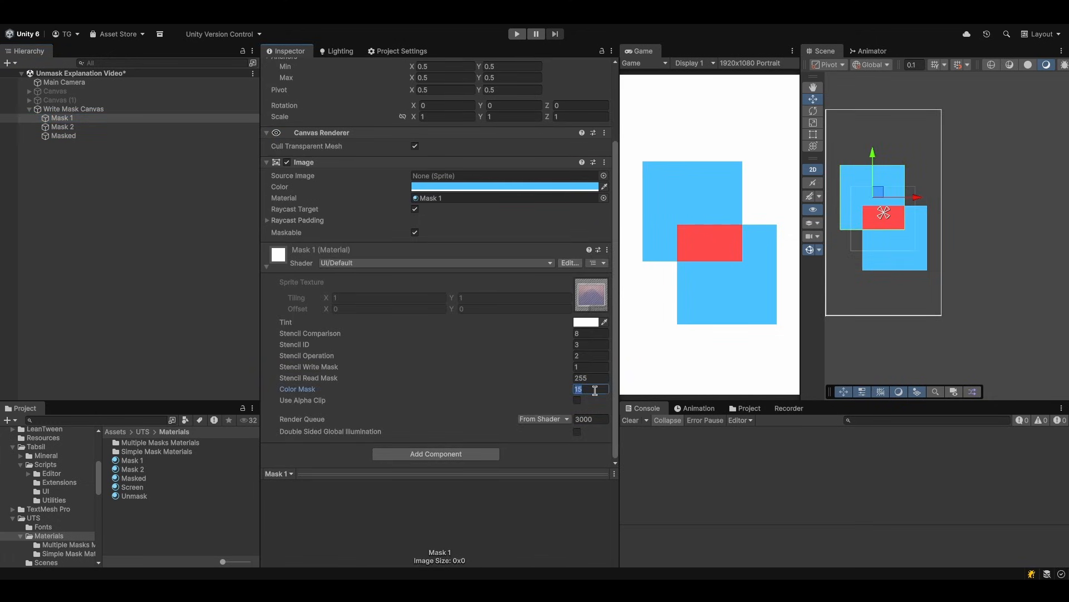
{"action": "type", "text": "0"}
{"action": "key", "text": "ctrl+z"}
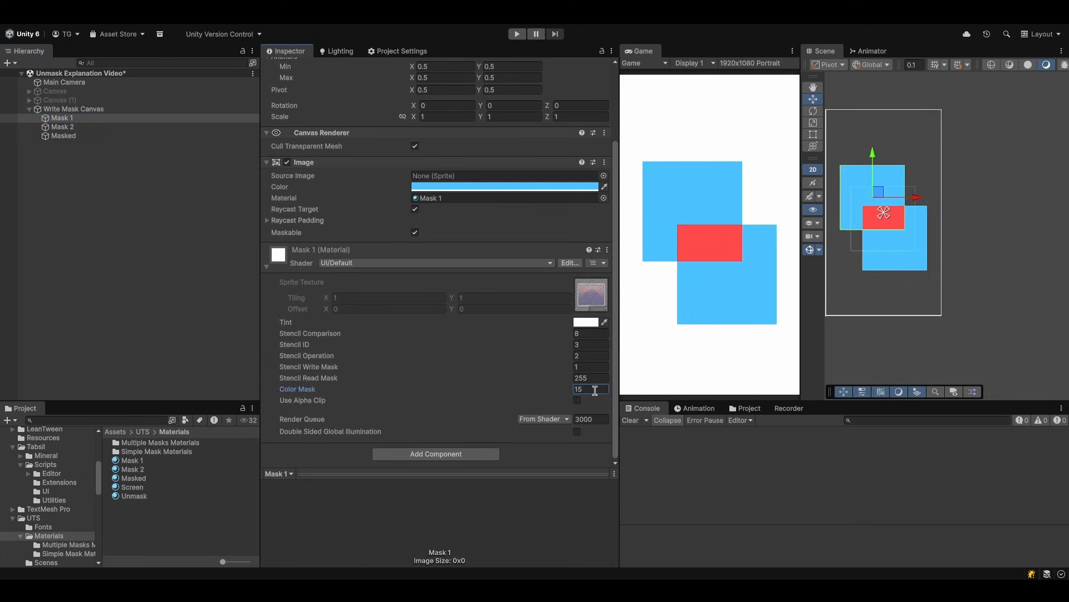
Try an alpha of 86 on the Mask 1 image's color and lower it to 0
{"action": "left_click", "coordinate": [535, 187]}
{"action": "left_click", "coordinate": [644, 400]}
{"action": "type", "text": "0"}
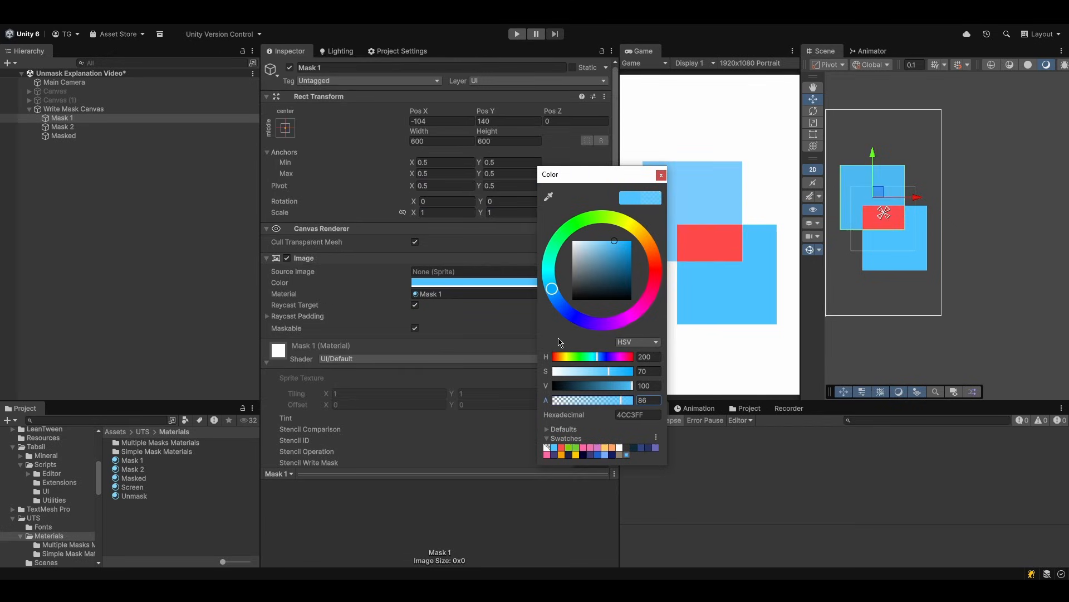
{"action": "left_click", "coordinate": [640, 27]}
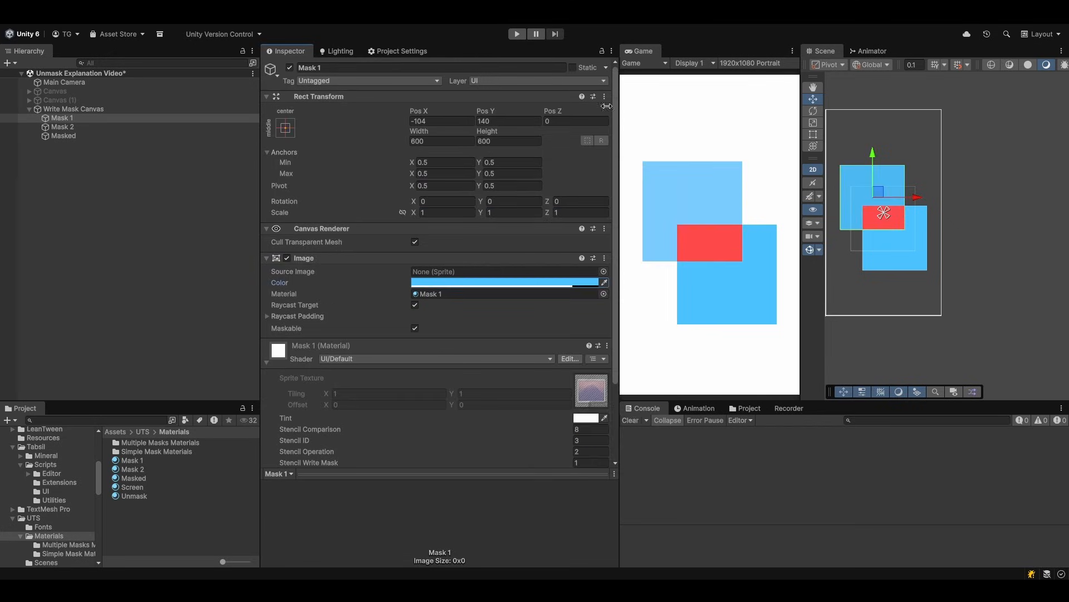
{"action": "scroll", "coordinate": [539, 343], "scroll_direction": "down", "scroll_amount": 4}
{"action": "left_click", "coordinate": [501, 187]}
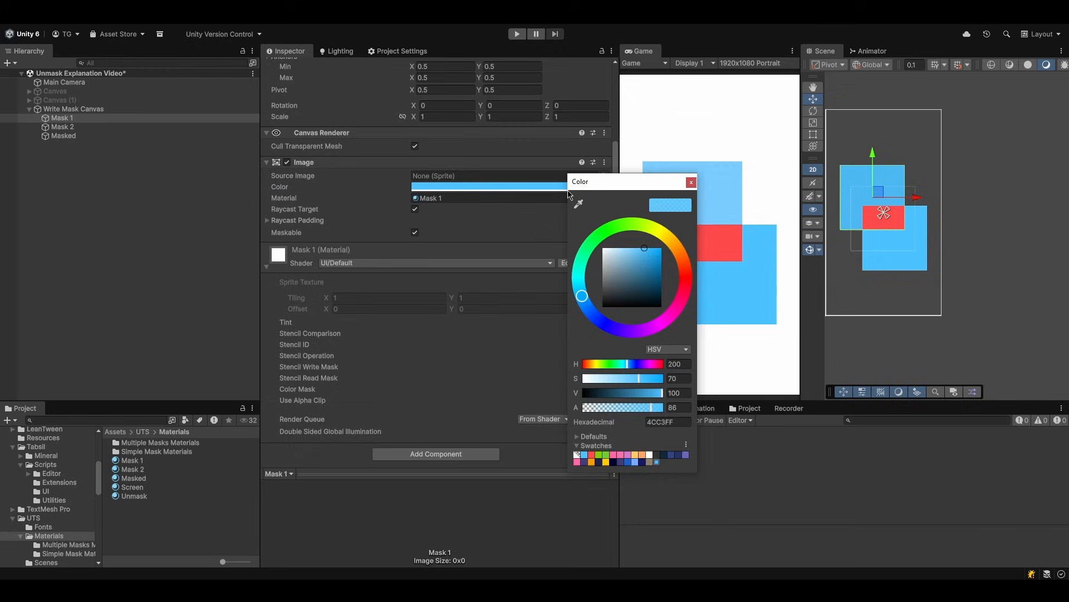
{"action": "left_click", "coordinate": [675, 407]}
{"action": "type", "text": "0"}
{"action": "key", "text": "Return"}
{"action": "left_click", "coordinate": [623, 209]}
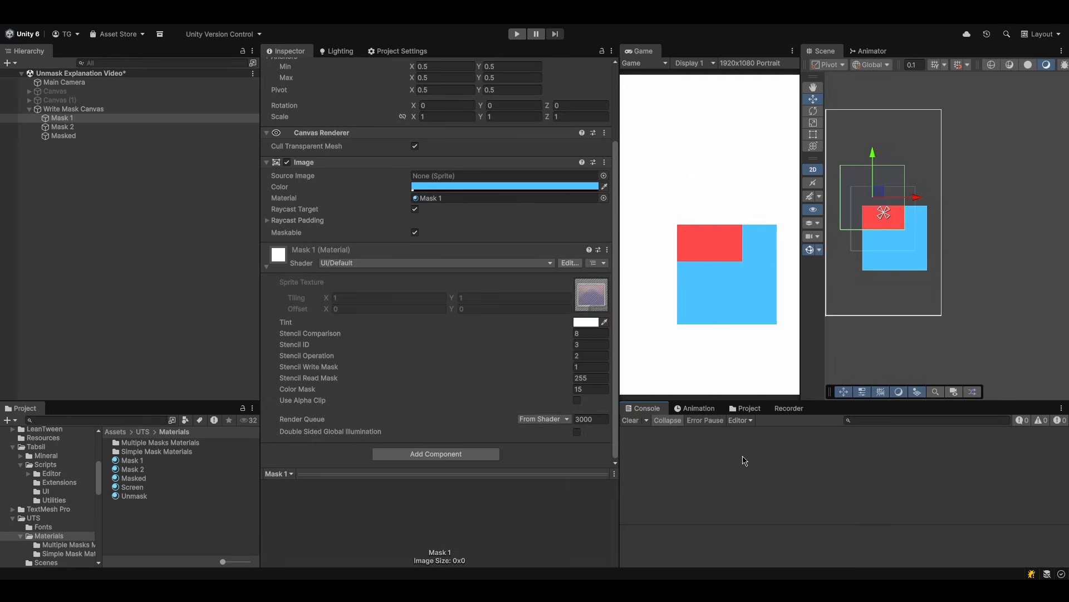
Try Color Mask 0 on the Mask 1 material again, and undo it together with the image's alpha change
{"action": "left_click", "coordinate": [597, 389]}
{"action": "type", "text": "0"}
{"action": "key", "text": "ctrl+z"}
{"action": "key", "text": "ctrl+z"}
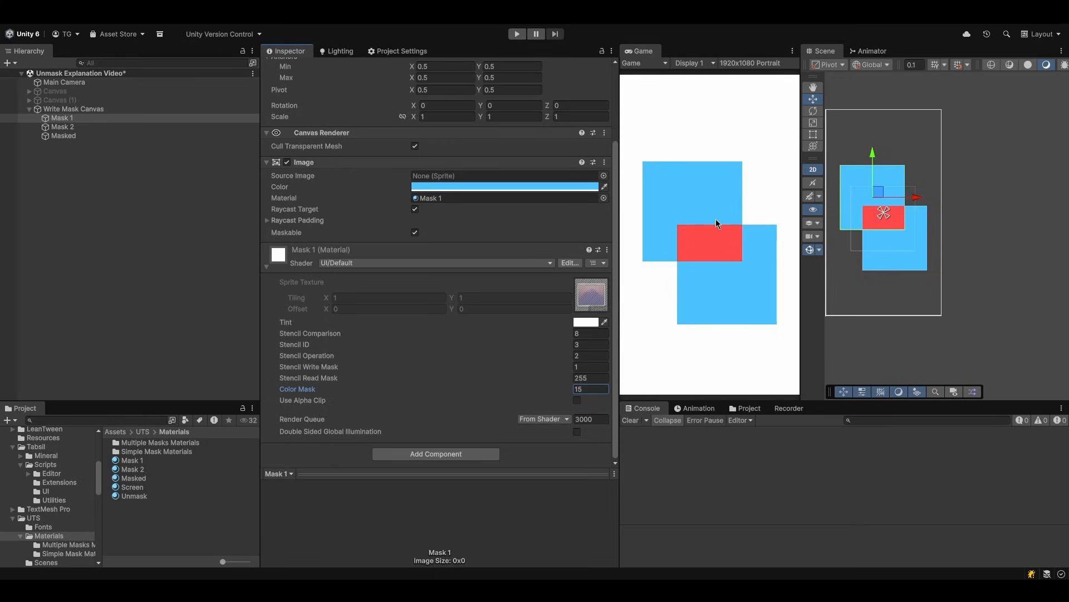
Assign the Button_Pressed sprite as the Mask 1 image's source image
{"action": "left_click", "coordinate": [603, 175]}
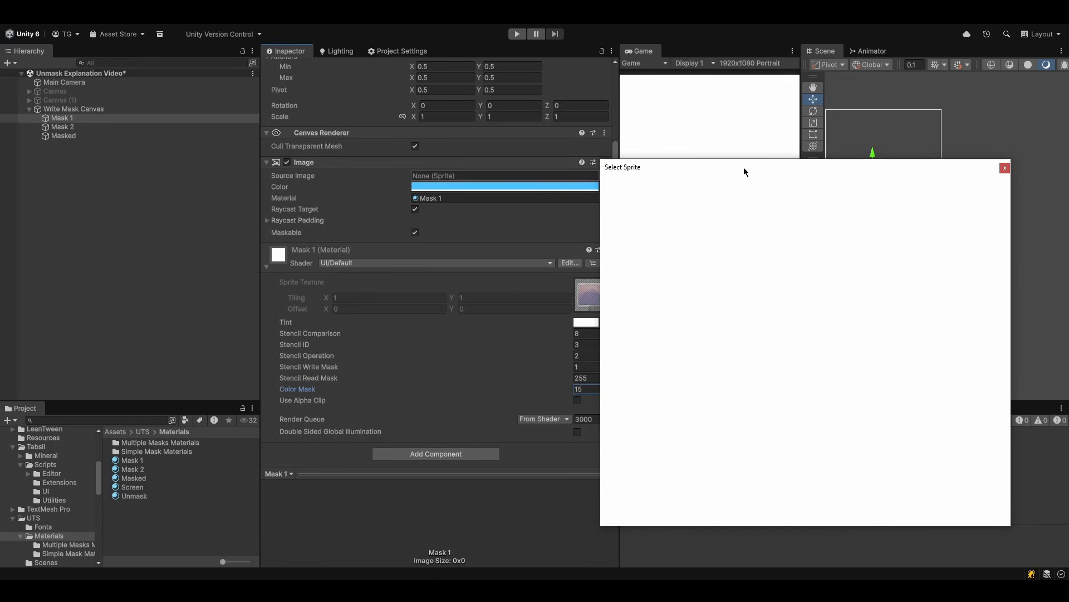
{"action": "left_click_drag", "start_coordinate": [744, 166], "coordinate": [420, 155]}
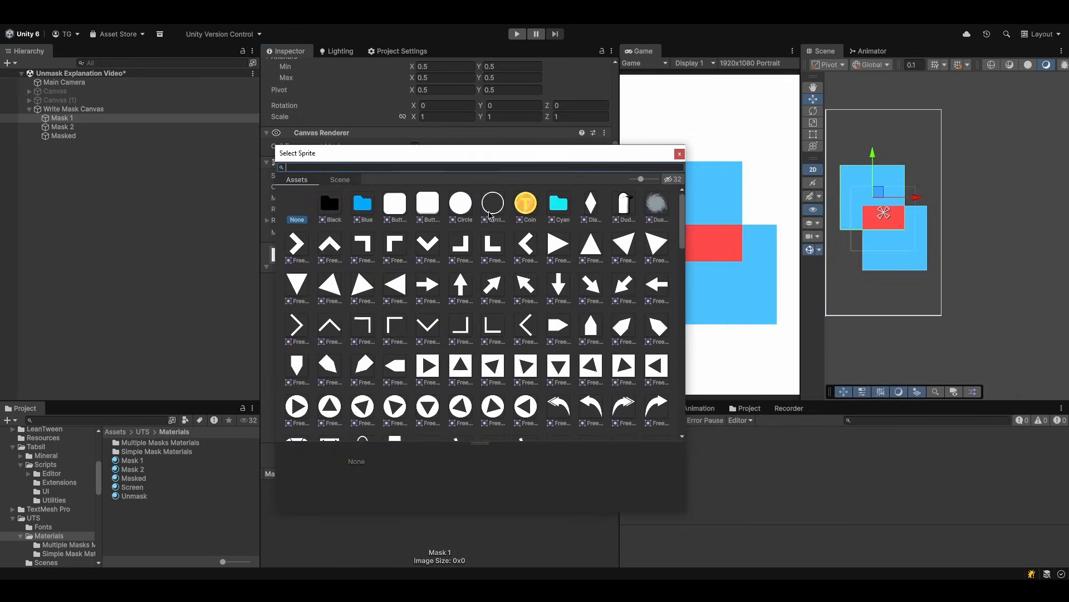
{"action": "left_click", "coordinate": [396, 204]}
{"action": "left_click", "coordinate": [706, 38]}
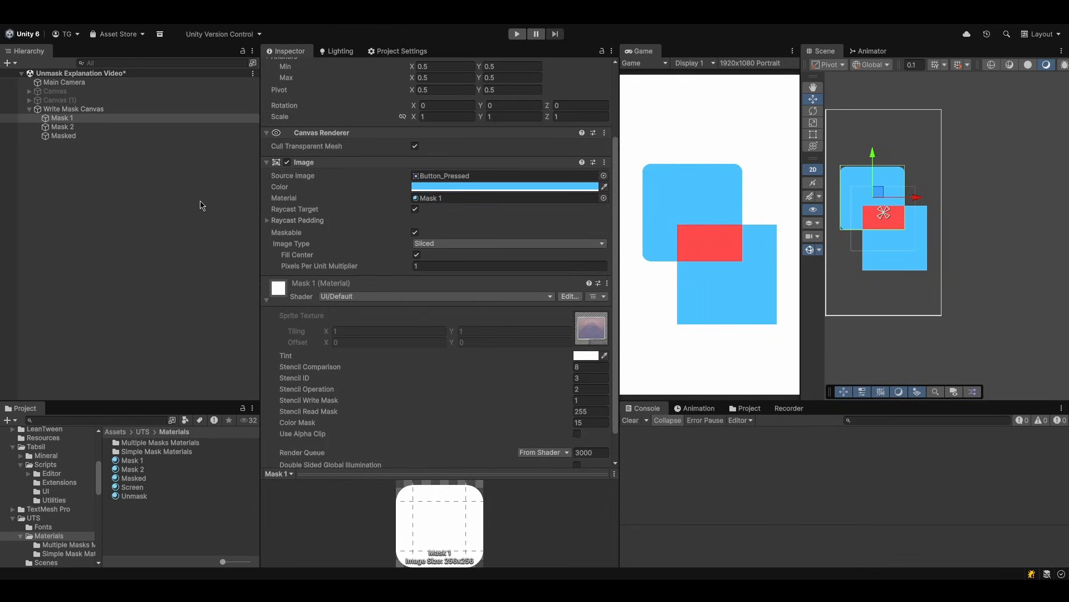
Deactivate the Mask 2 object
{"action": "left_click", "coordinate": [88, 136]}
{"action": "left_click", "coordinate": [106, 127]}
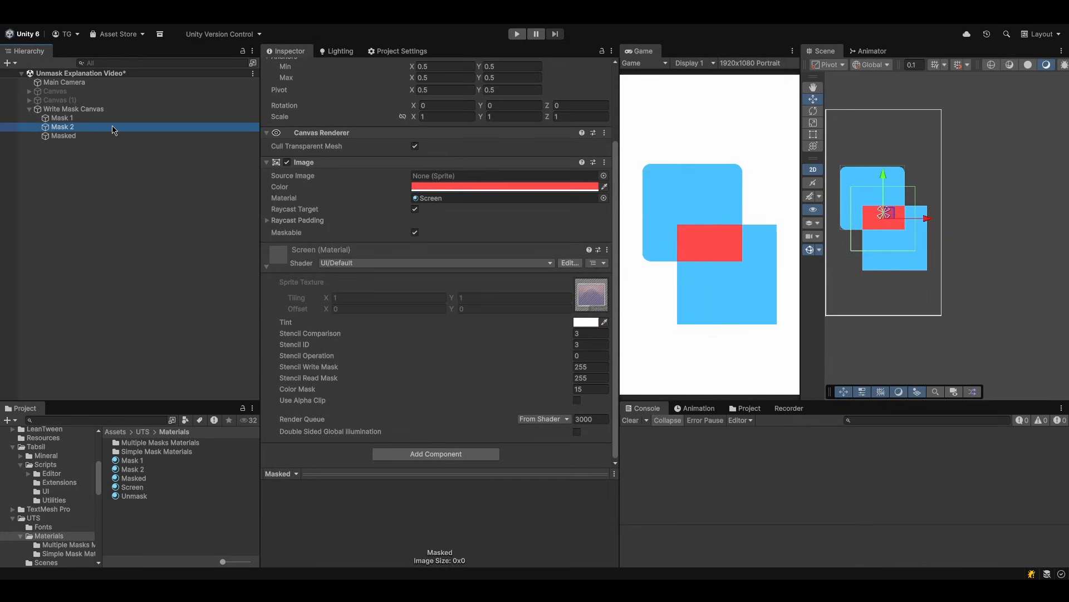
{"action": "scroll", "coordinate": [287, 80], "scroll_direction": "up", "scroll_amount": 3}
{"action": "left_click", "coordinate": [290, 67]}
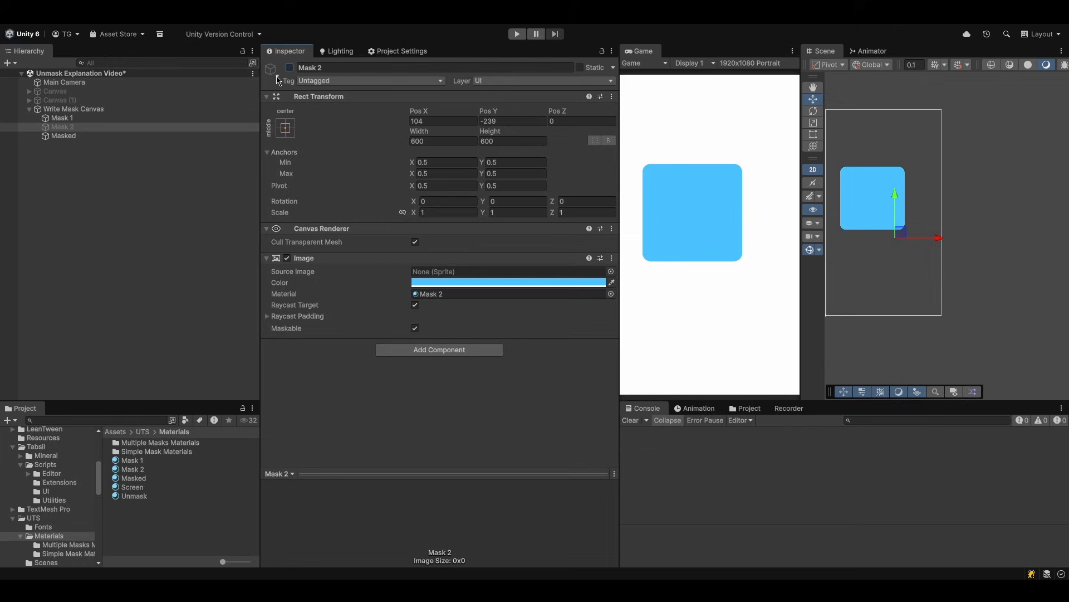
Set the Stencil ID of the Masked image's Screen material to 1
{"action": "left_click", "coordinate": [124, 136]}
{"action": "scroll", "coordinate": [554, 393], "scroll_direction": "down", "scroll_amount": 3}
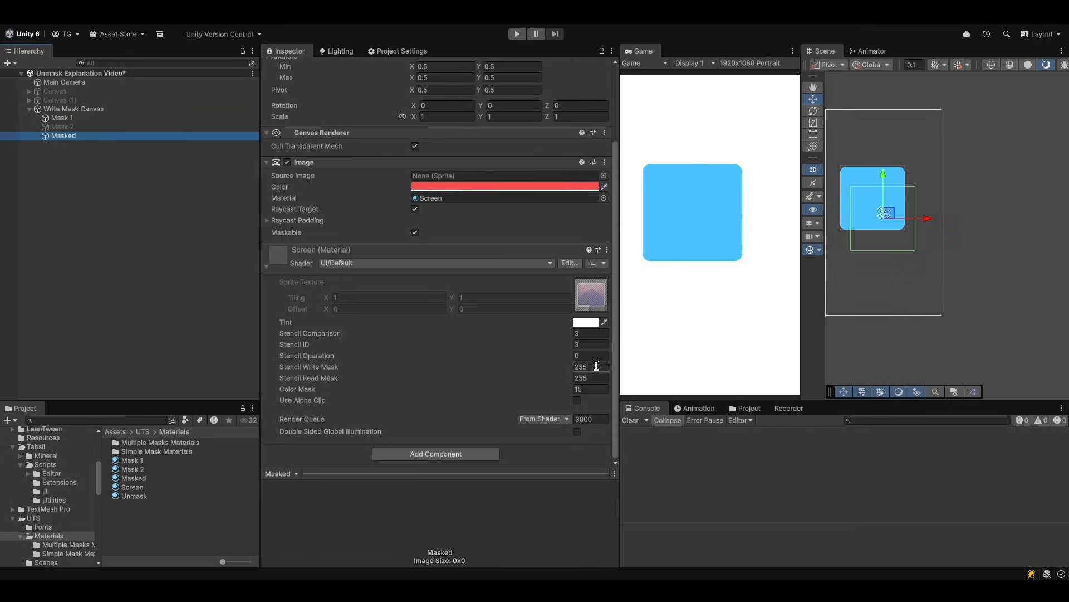
{"action": "left_click", "coordinate": [596, 344]}
{"action": "type", "text": "1"}
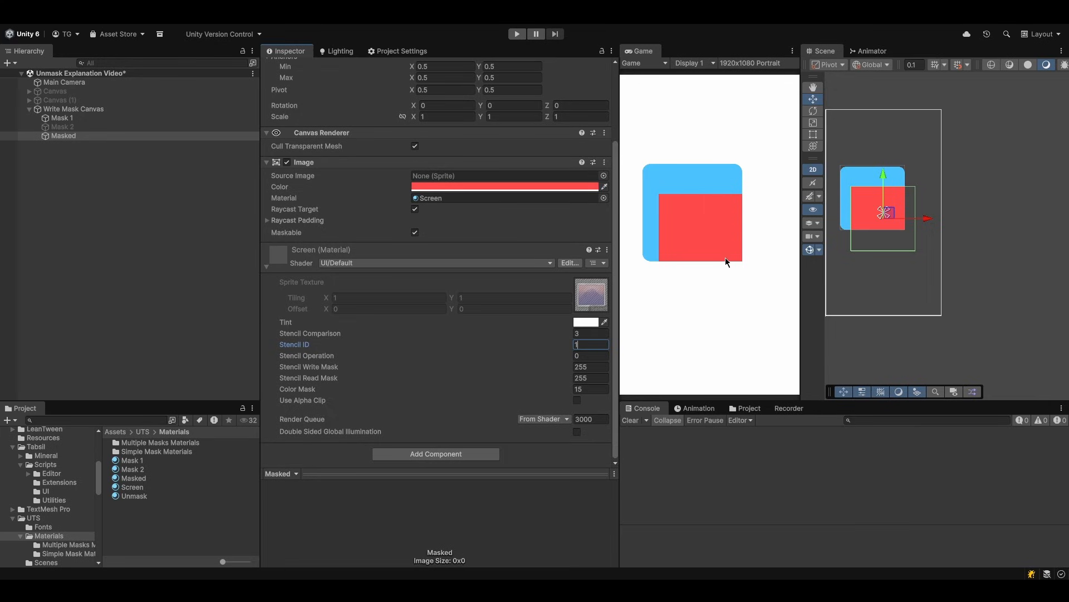
Enable Use Alpha Clip on the Mask 1 material
{"action": "left_click", "coordinate": [132, 127]}
{"action": "left_click", "coordinate": [132, 119]}
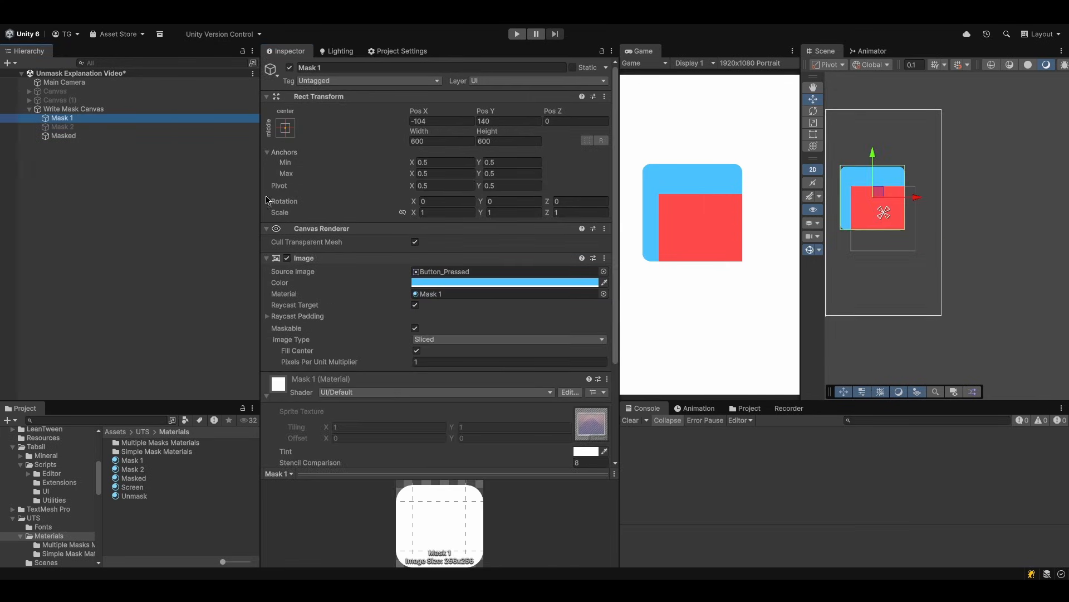
{"action": "scroll", "coordinate": [567, 419], "scroll_direction": "down", "scroll_amount": 5}
{"action": "left_click", "coordinate": [578, 400]}
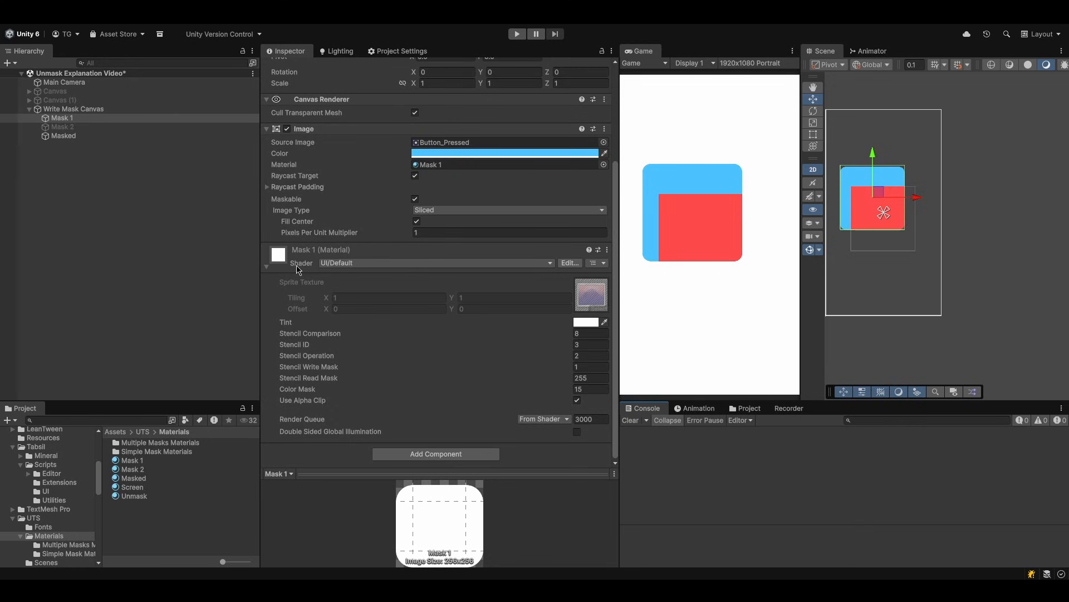
Rotate the Masked image about 45 degrees in the scene
{"action": "left_click", "coordinate": [92, 136]}
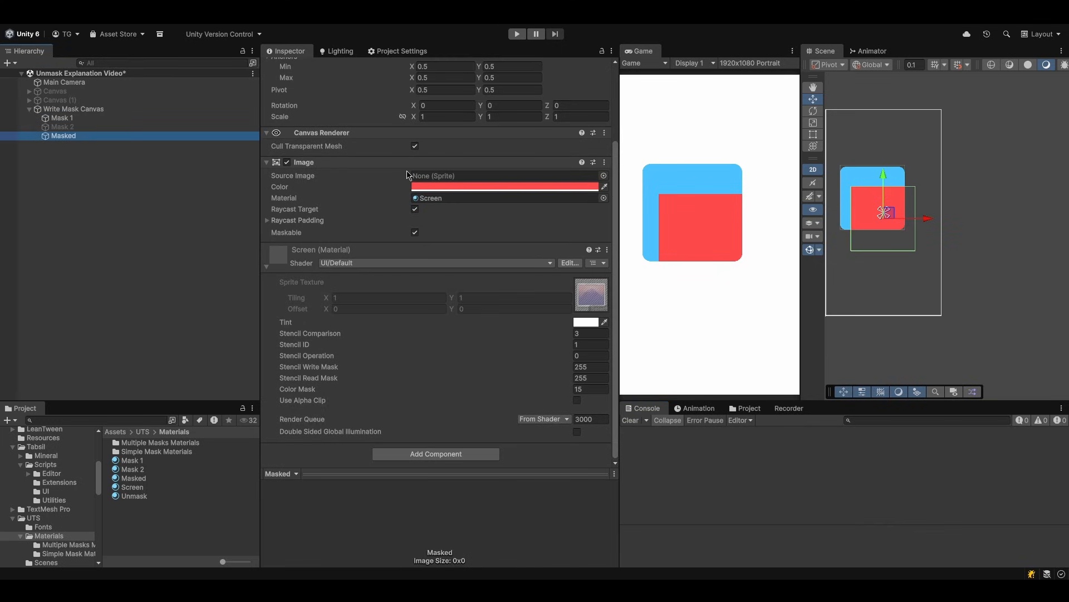
{"action": "left_click_drag", "start_coordinate": [890, 214], "coordinate": [944, 190]}
{"action": "key", "text": "e"}
Move the Mask 1 image toward the canvas's upper right, keeping it partly over the rotated Masked image, and deselect it
{"action": "left_click", "coordinate": [89, 118]}
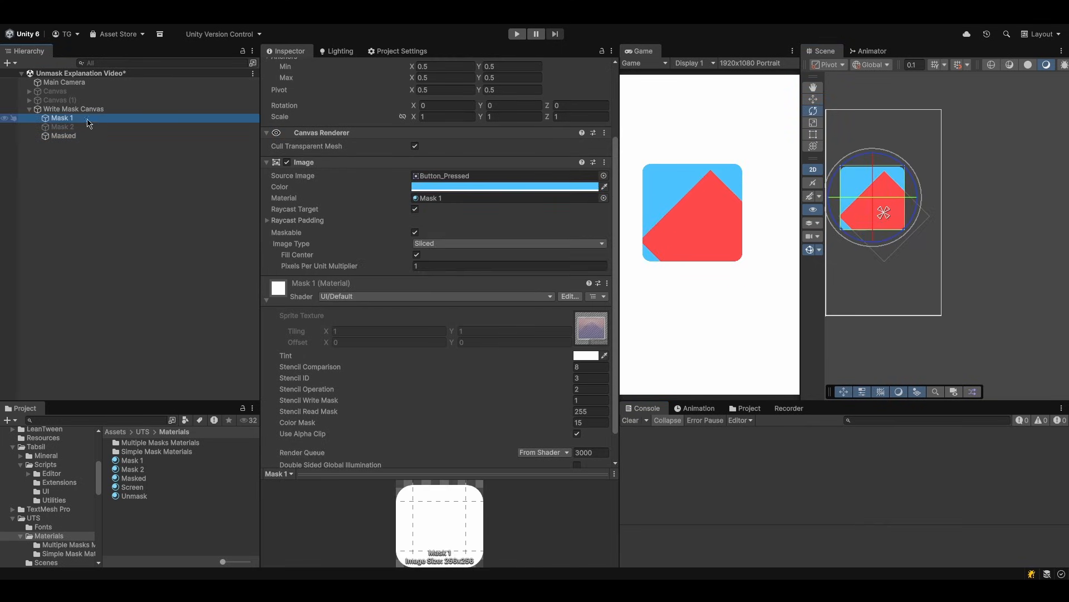
{"action": "key", "text": "w"}
{"action": "left_click_drag", "start_coordinate": [884, 209], "coordinate": [903, 314]}
{"action": "key", "text": "r"}
{"action": "key", "text": "e"}
{"action": "key", "text": "ctrl+z"}
{"action": "left_click", "coordinate": [179, 244]}
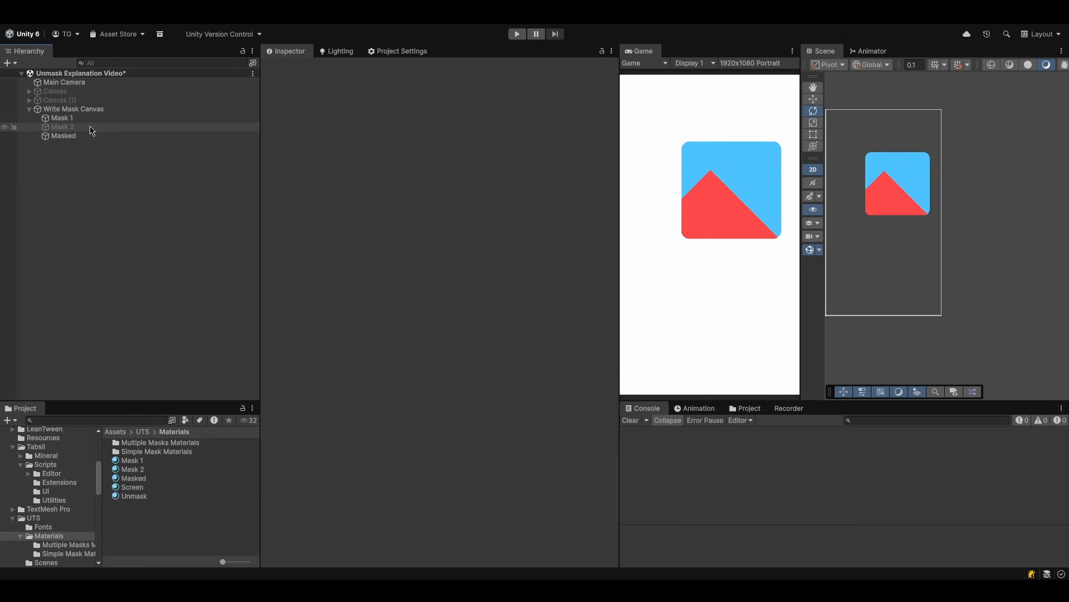
Add a UI Image to the Write Mask Canvas and name it Mask
{"action": "right_click", "coordinate": [92, 109]}
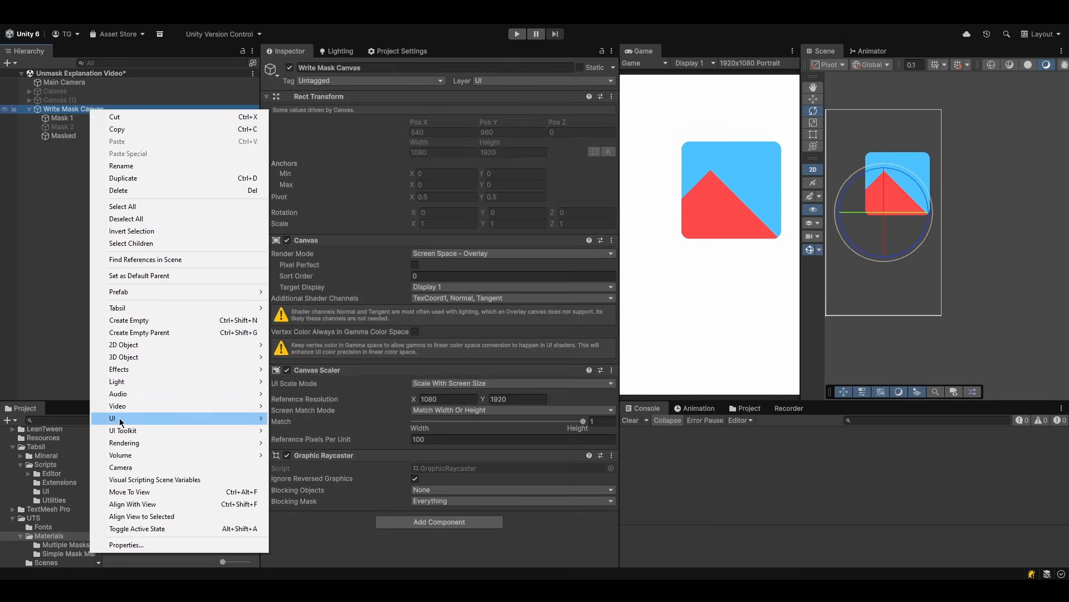
{"action": "mouse_move", "coordinate": [120, 421]}
{"action": "left_click", "coordinate": [303, 241]}
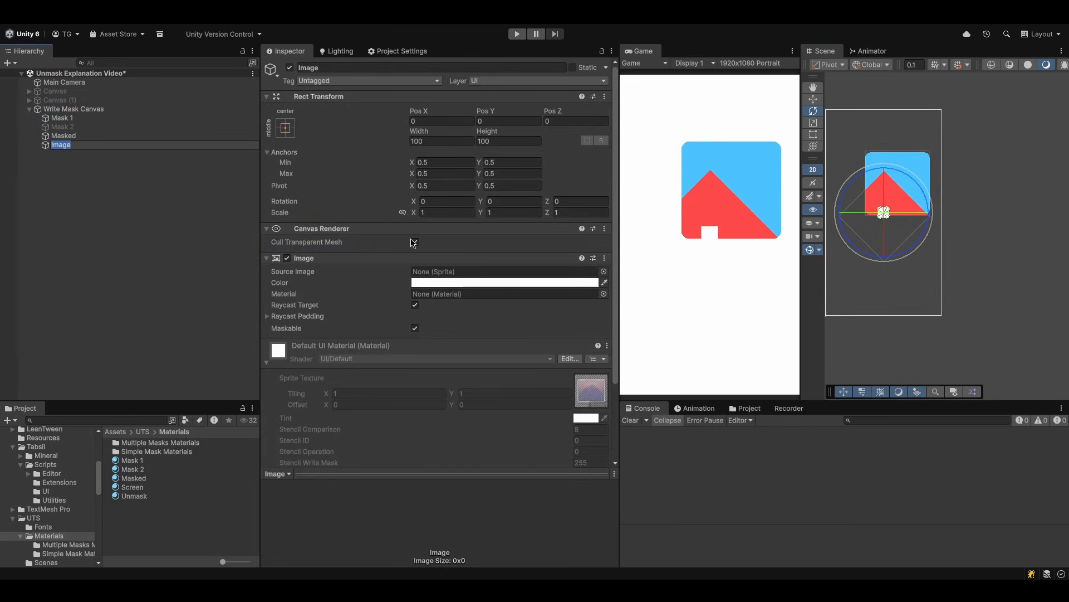
{"action": "type", "text": "Mask"}
{"action": "key", "text": "Return"}
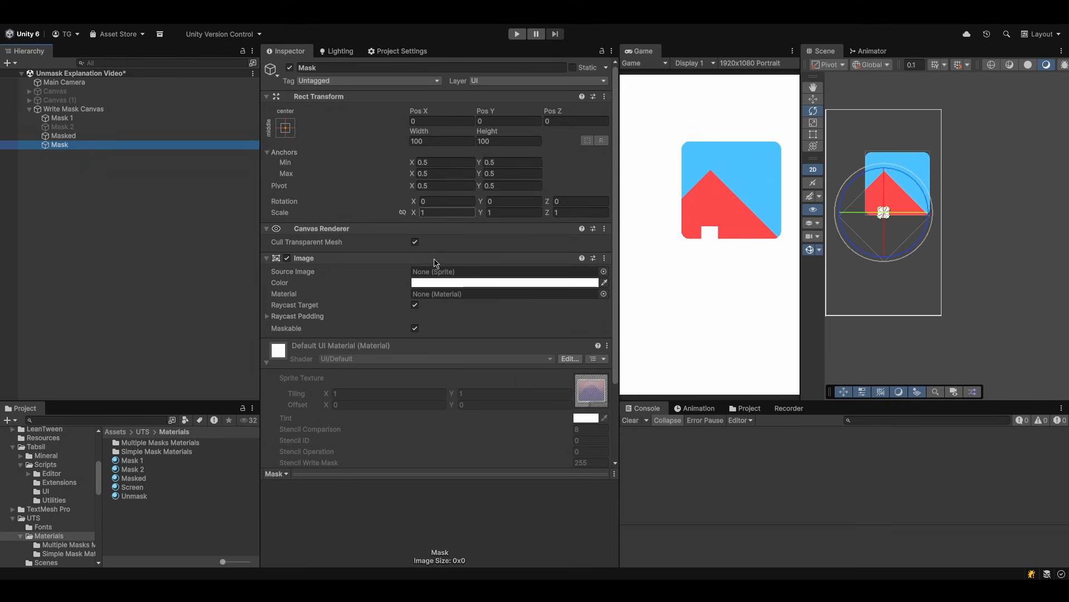
Add a Mask component to the new Mask image
{"action": "left_click", "coordinate": [420, 361]}
{"action": "left_click", "coordinate": [424, 386]}
{"action": "type", "text": "mask"}
{"action": "key", "text": "Return"}
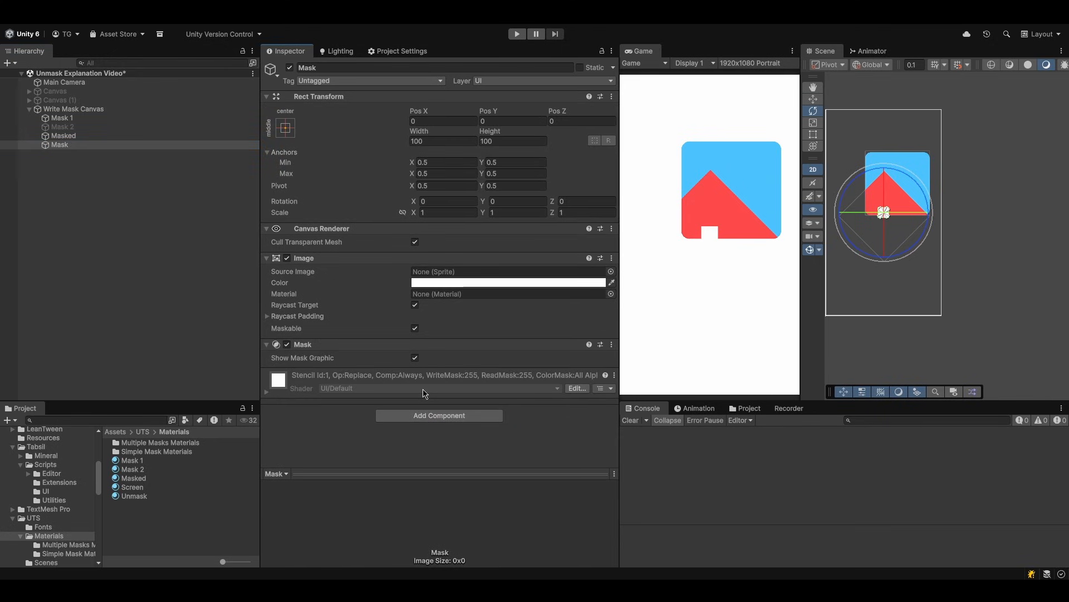
Assign the Button_Pressed sprite to the Mask image and set its width and height to 600
{"action": "left_click", "coordinate": [611, 271]}
{"action": "left_click", "coordinate": [746, 281]}
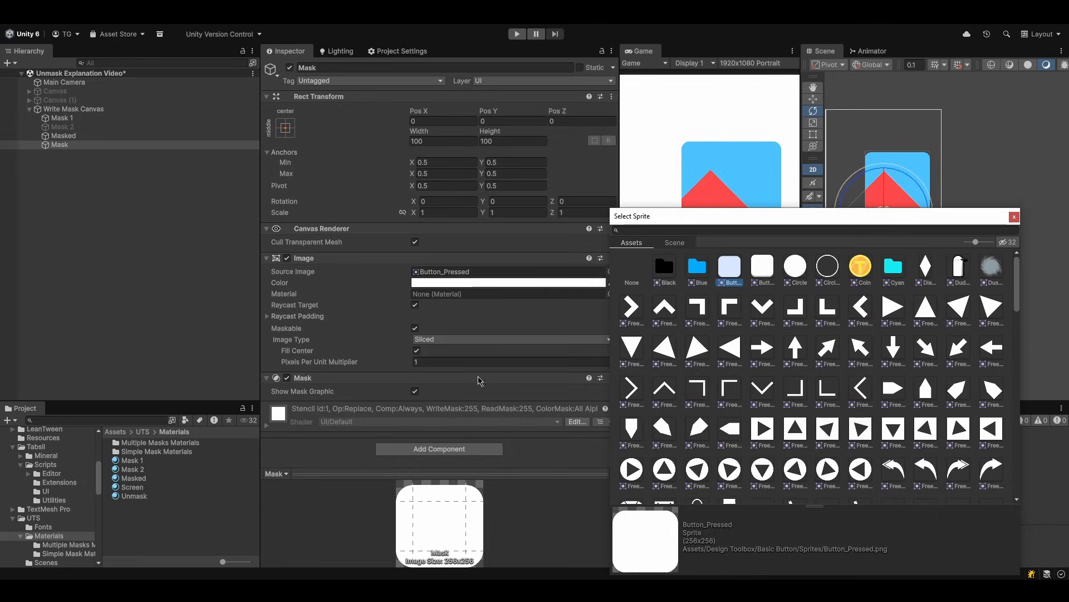
{"action": "left_click", "coordinate": [449, 142]}
{"action": "type", "text": "600"}
{"action": "key", "text": "Tab"}
{"action": "type", "text": "600"}
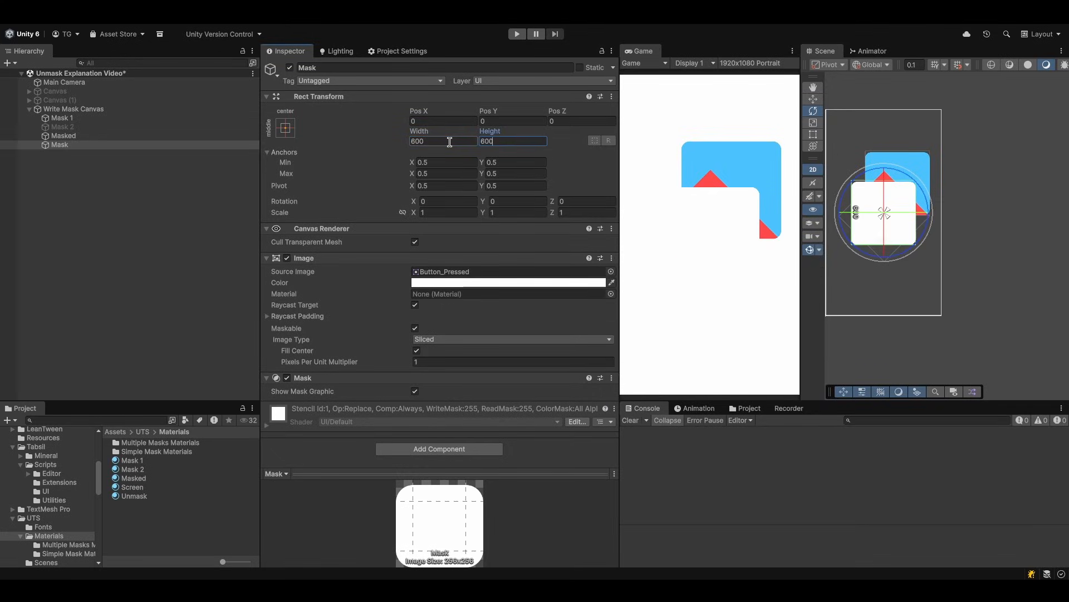
Color the Mask image green with the hexadecimal value 6DCE2F
{"action": "left_click", "coordinate": [501, 283]}
{"action": "left_click", "coordinate": [568, 319]}
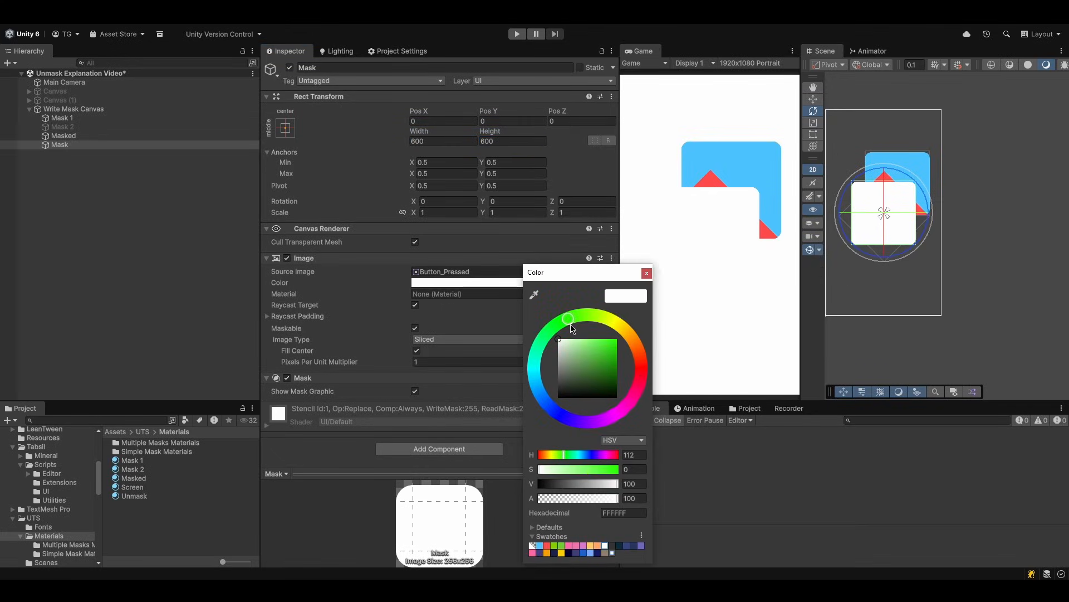
{"action": "left_click", "coordinate": [600, 366]}
{"action": "left_click_drag", "start_coordinate": [600, 366], "coordinate": [600, 362]}
{"action": "left_click", "coordinate": [560, 546]}
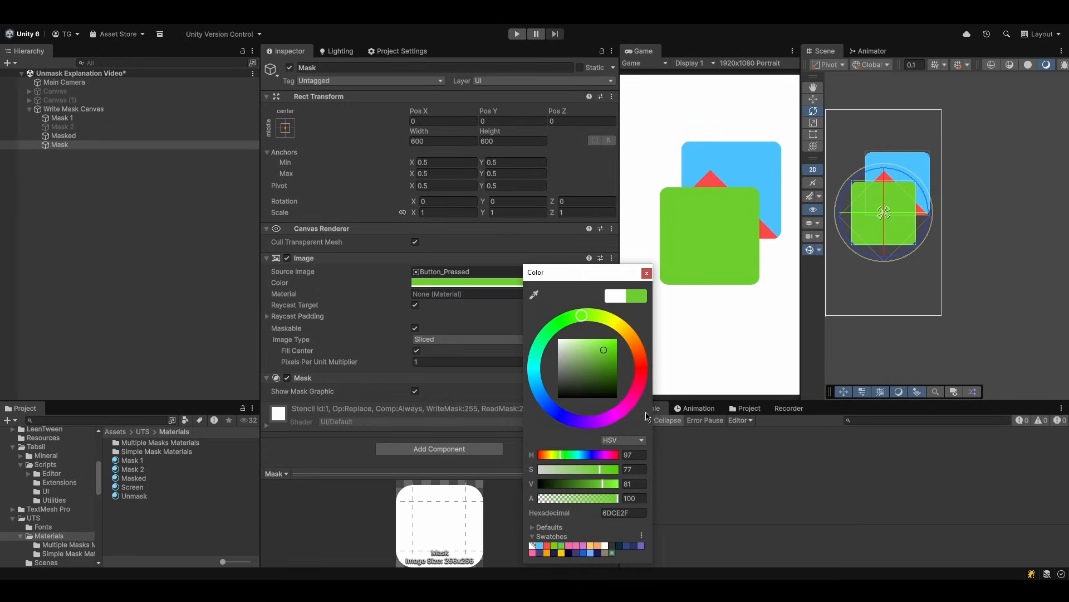
{"action": "left_click", "coordinate": [874, 241]}
{"action": "right_click", "coordinate": [874, 243]}
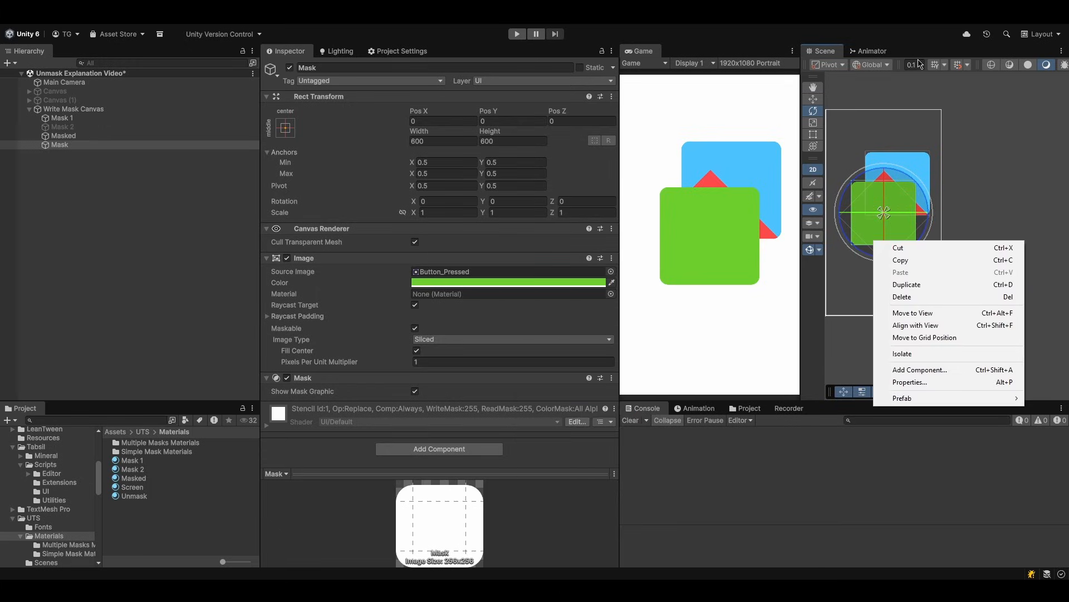
Move the green Mask image below the blue and red shapes, to about X -83 and Y -400
{"action": "middle_click_drag", "start_coordinate": [894, 210], "coordinate": [952, 192]}
{"action": "key", "text": "w"}
{"action": "left_click_drag", "start_coordinate": [953, 191], "coordinate": [944, 232]}
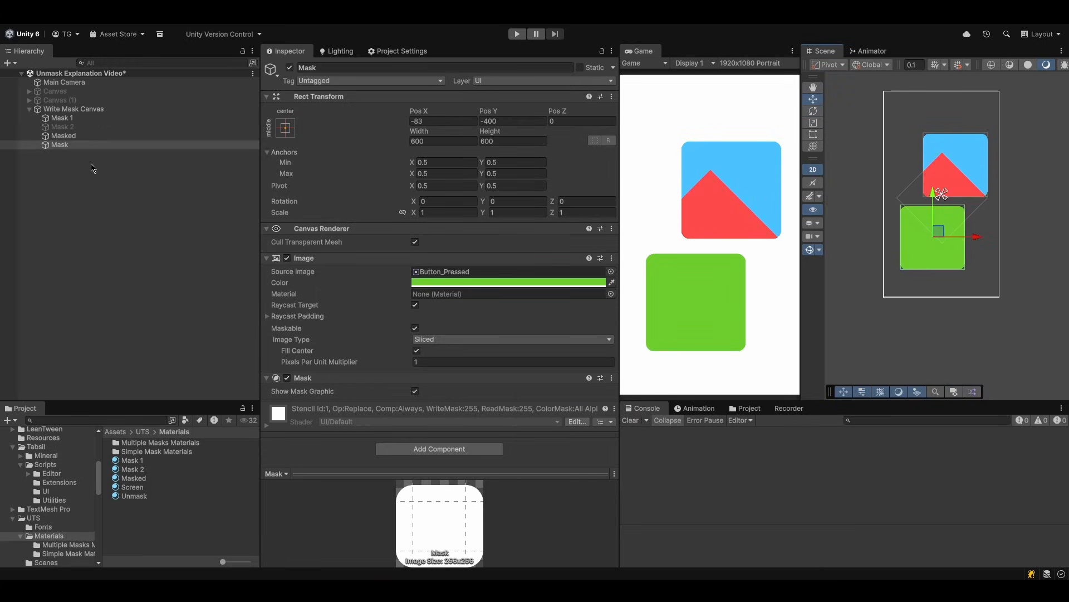
Add a UI Image as a child of Mask and set its width and height to 300
{"action": "left_click", "coordinate": [106, 146]}
{"action": "right_click", "coordinate": [106, 145]}
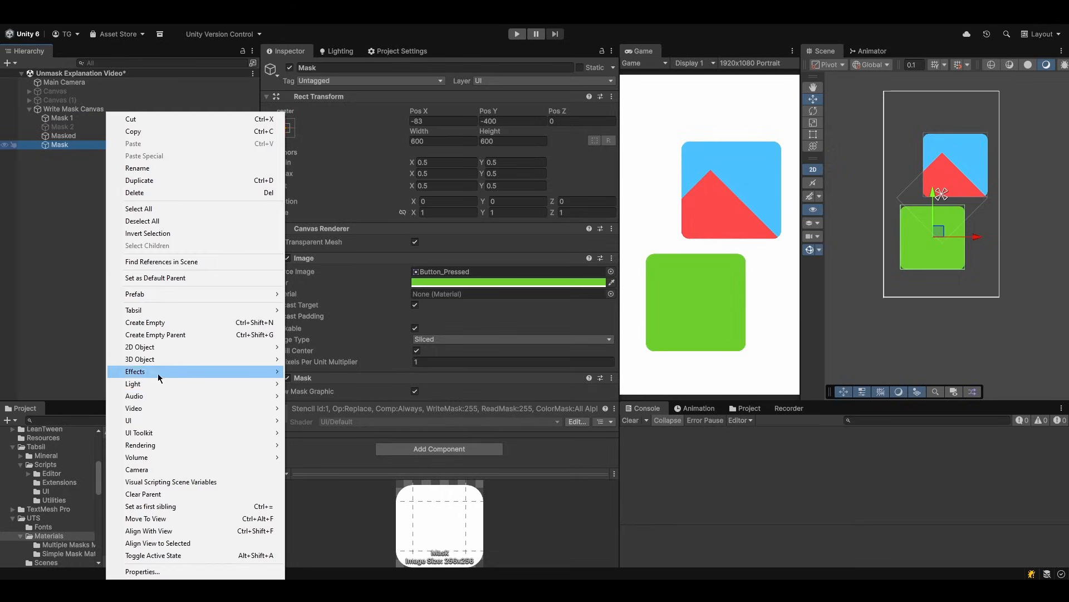
{"action": "mouse_move", "coordinate": [223, 423]}
{"action": "left_click", "coordinate": [384, 249]}
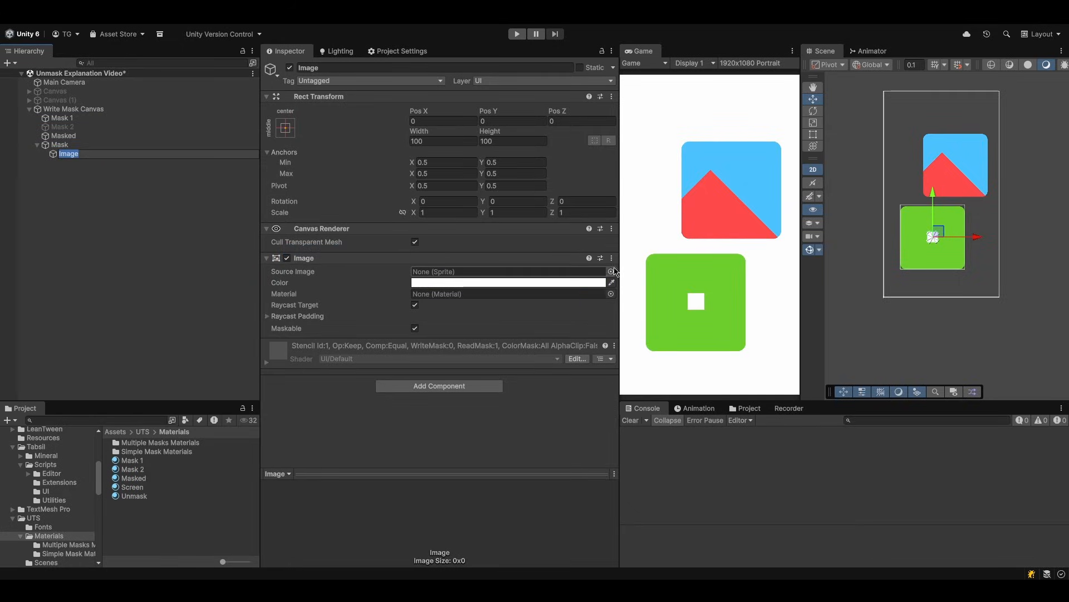
{"action": "left_click", "coordinate": [455, 141]}
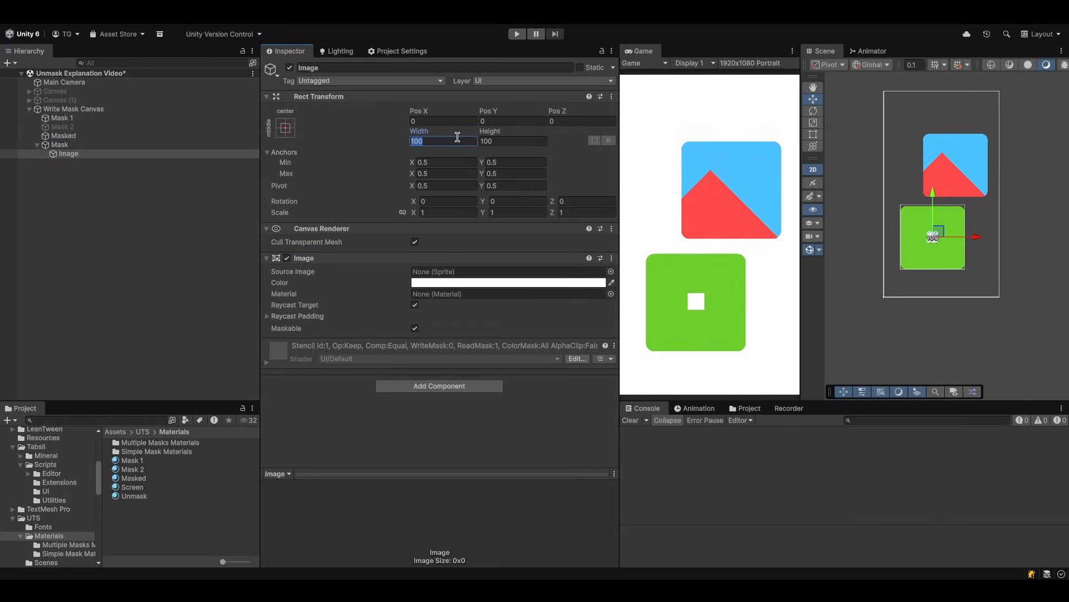
{"action": "type", "text": "300"}
{"action": "key", "text": "Tab"}
{"action": "type", "text": "300"}
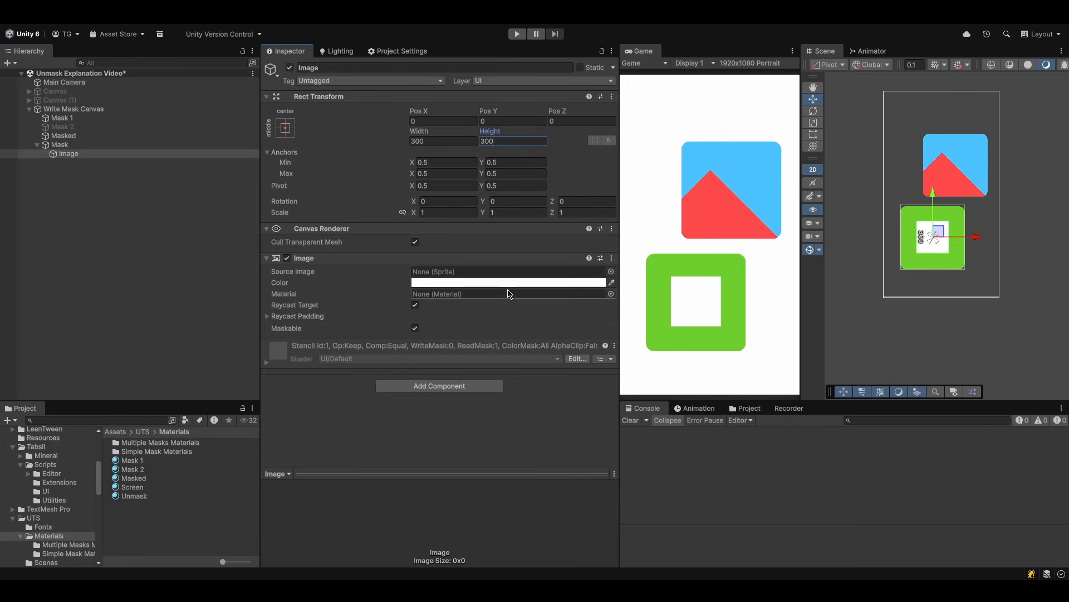
Color the child Image pink with the hexadecimal value FF68A7
{"action": "left_click", "coordinate": [508, 283]}
{"action": "left_click", "coordinate": [616, 335]}
{"action": "mouse_move", "coordinate": [591, 346]}
{"action": "left_mouse_down"}
{"action": "mouse_move", "coordinate": [613, 366]}
{"action": "mouse_move", "coordinate": [581, 342]}
{"action": "left_mouse_up"}
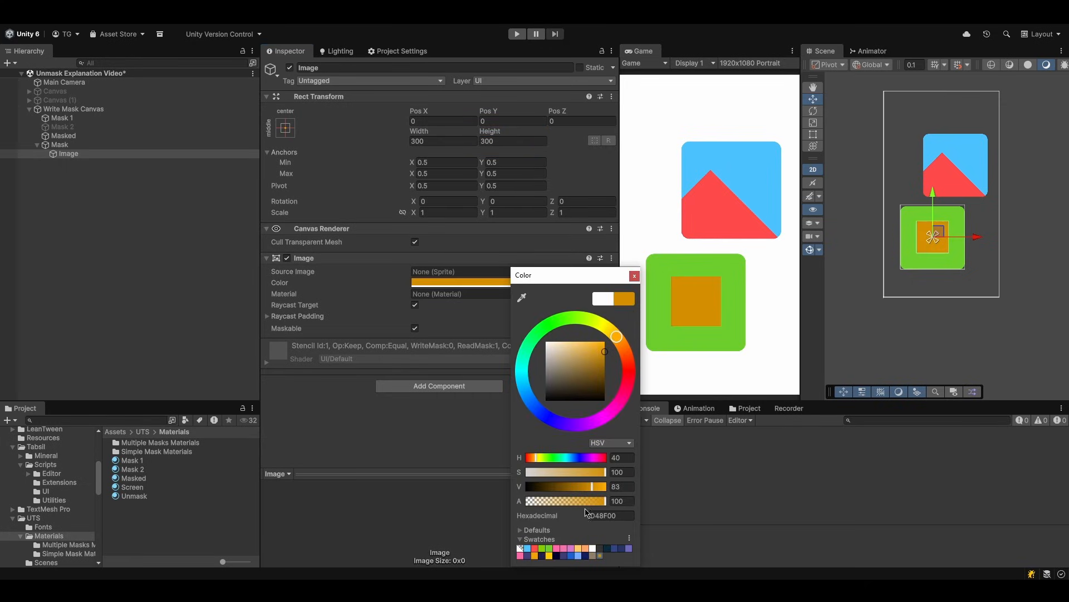
{"action": "left_click", "coordinate": [625, 395]}
{"action": "left_click", "coordinate": [714, 32]}
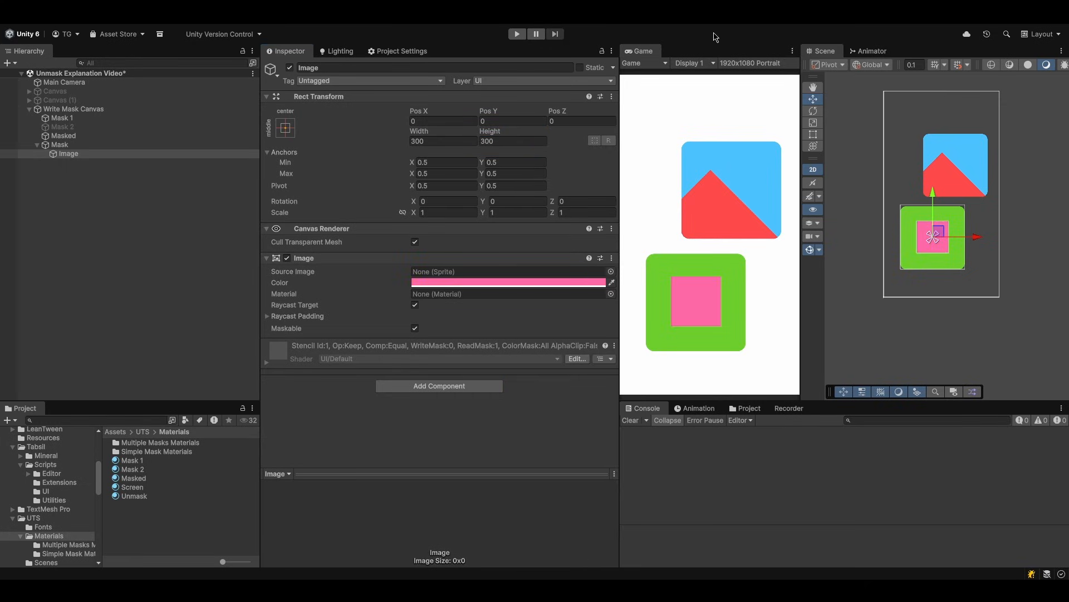
Recolor the child Image dark navy blue using a saved color swatch
{"action": "left_click", "coordinate": [569, 283]}
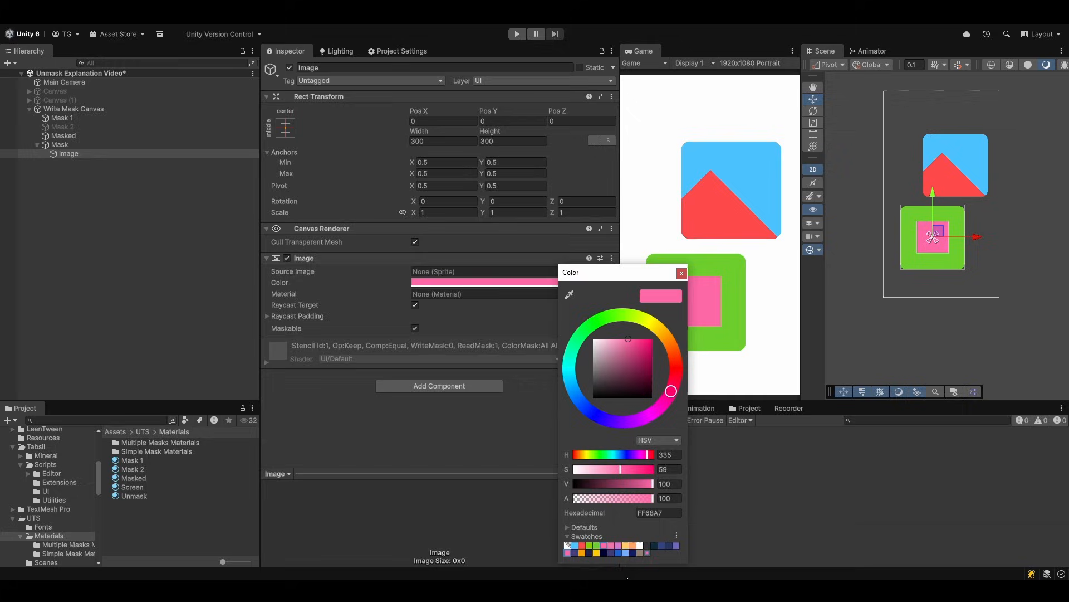
{"action": "left_click", "coordinate": [634, 546]}
{"action": "left_click", "coordinate": [605, 553]}
{"action": "left_click", "coordinate": [733, 39]}
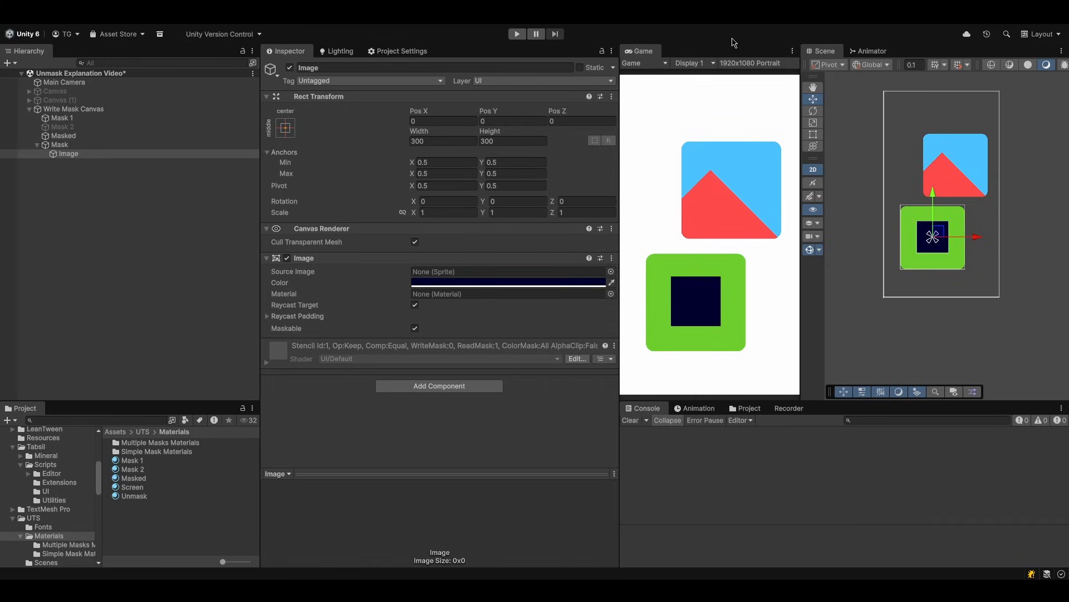
Move the child Image across the mask's lower-right edge to about X 286, Y -135, and reposition the parent Mask to test the clipping
{"action": "left_click_drag", "start_coordinate": [942, 232], "coordinate": [975, 251]}
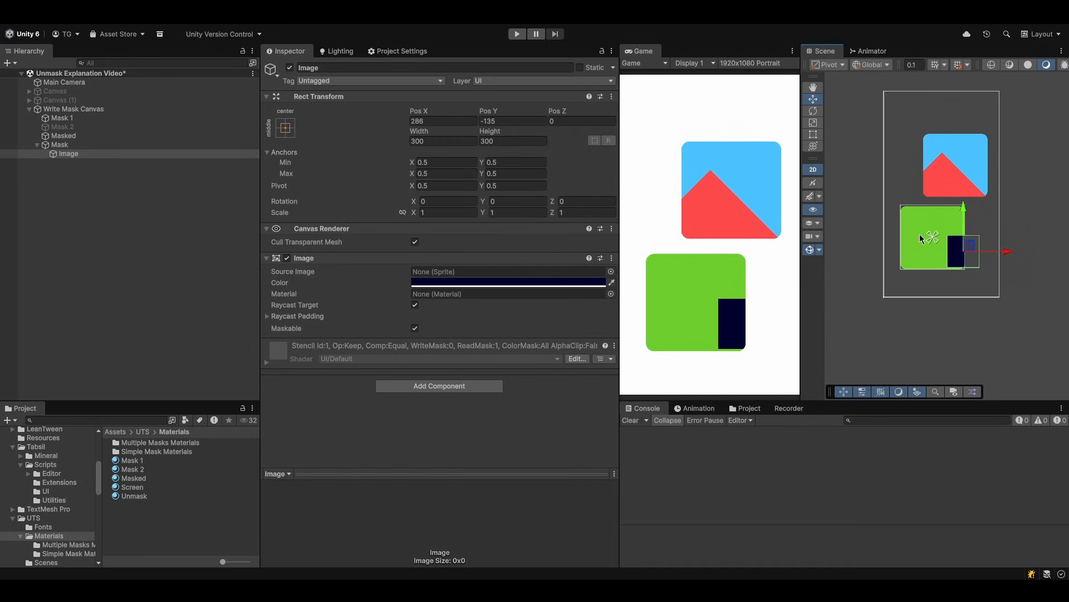
{"action": "left_click", "coordinate": [74, 145]}
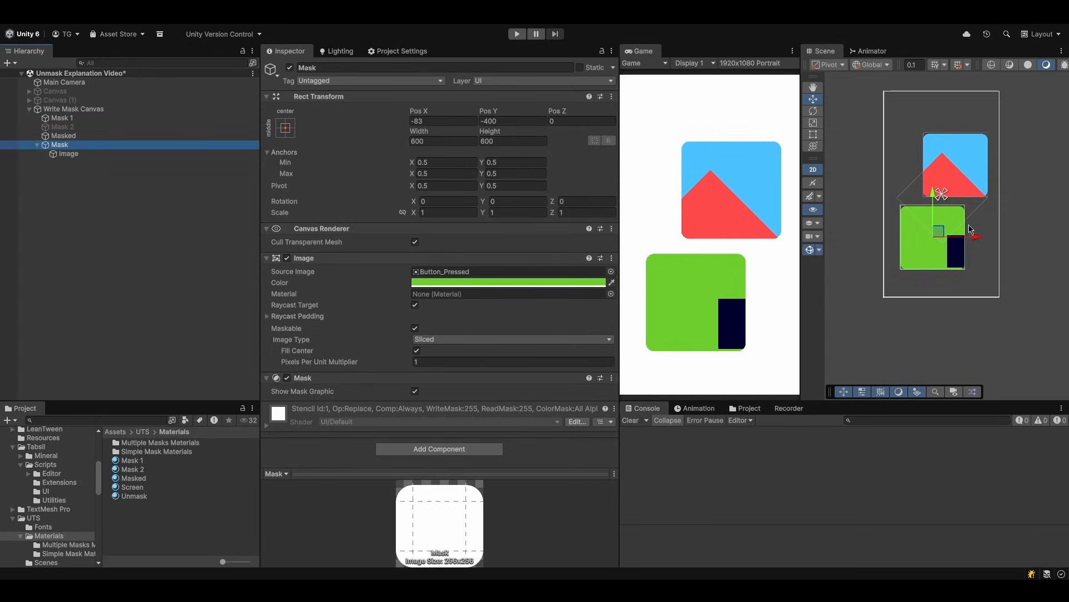
{"action": "mouse_move", "coordinate": [938, 232]}
{"action": "left_mouse_down"}
{"action": "mouse_move", "coordinate": [920, 211]}
{"action": "mouse_move", "coordinate": [920, 230]}
{"action": "mouse_move", "coordinate": [943, 245]}
{"action": "left_mouse_up"}
{"action": "left_click_drag", "start_coordinate": [950, 252], "coordinate": [926, 264]}
{"action": "key", "text": "e"}
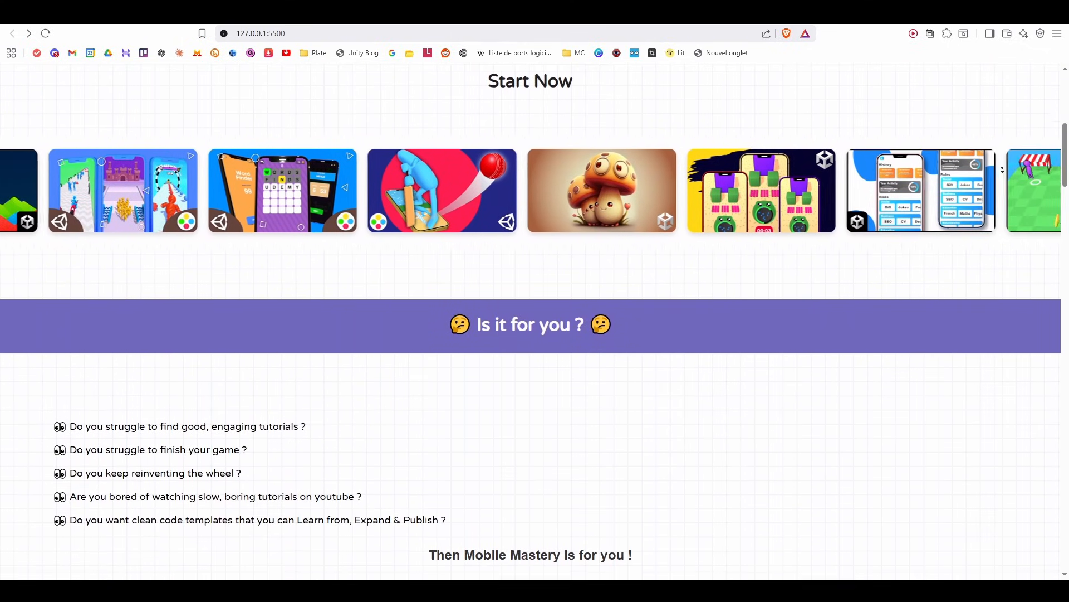
View the Mobile Mastery course page in the browser down to the What you'll get section
{"action": "middle_click", "coordinate": [1003, 175]}
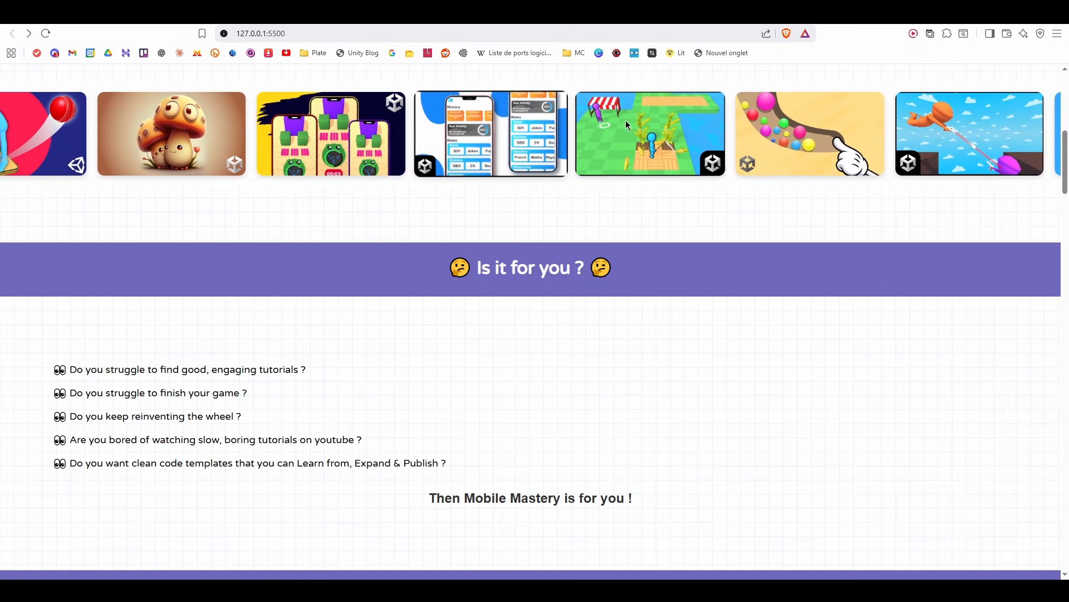
{"action": "scroll", "coordinate": [789, 322], "scroll_direction": "down", "scroll_amount": 7}
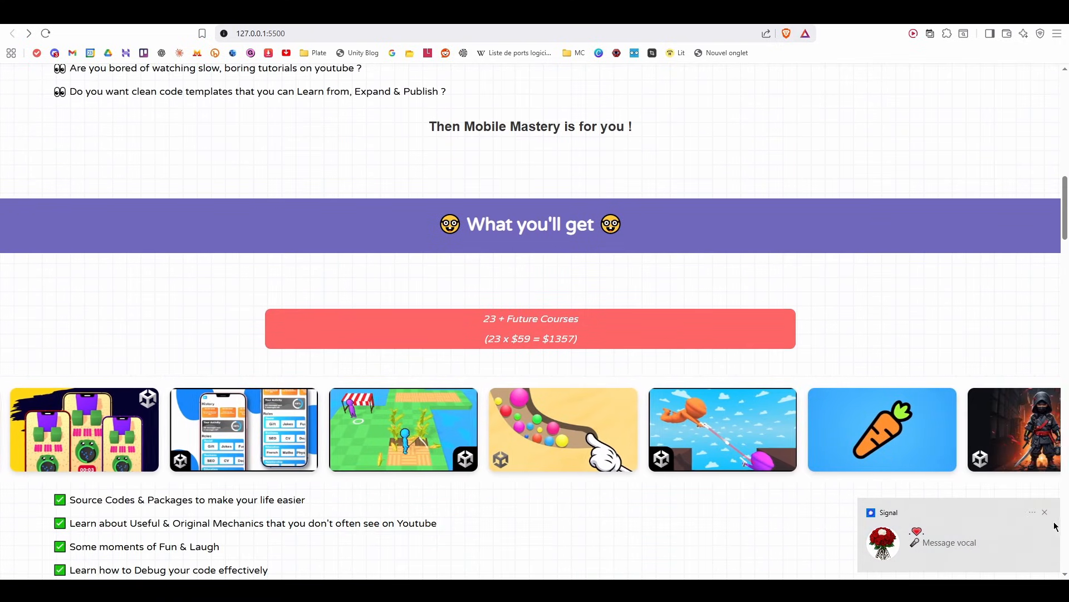